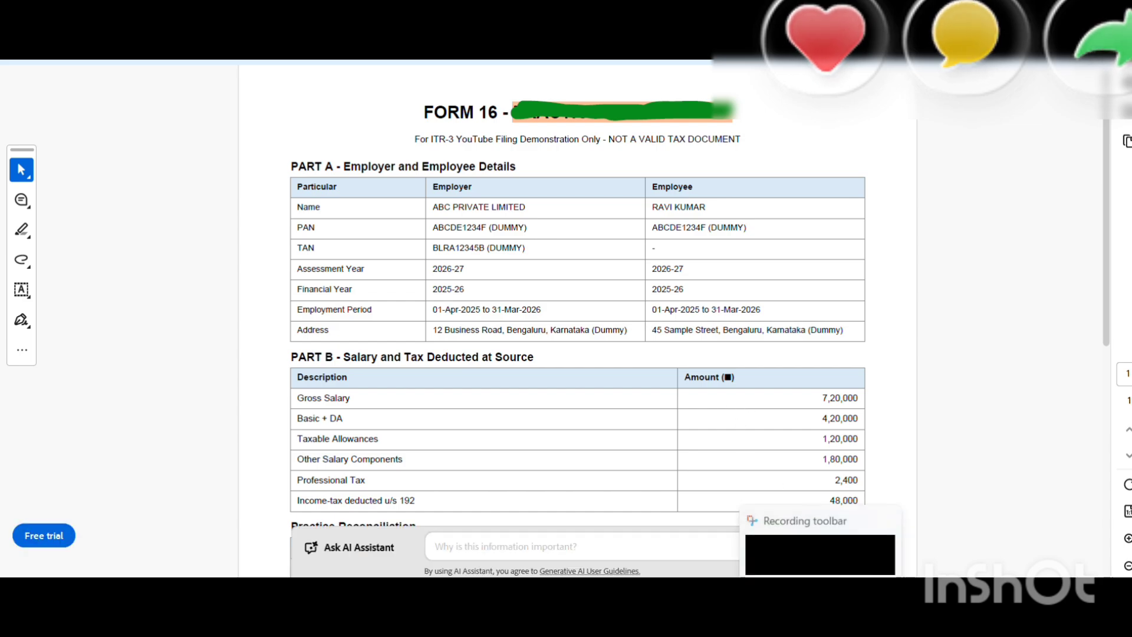
# Compare the Form 16 salary and tax deduction details with the 02_Salary worksheet in Excel
pyautogui.hotkey('alt', 'Tab')
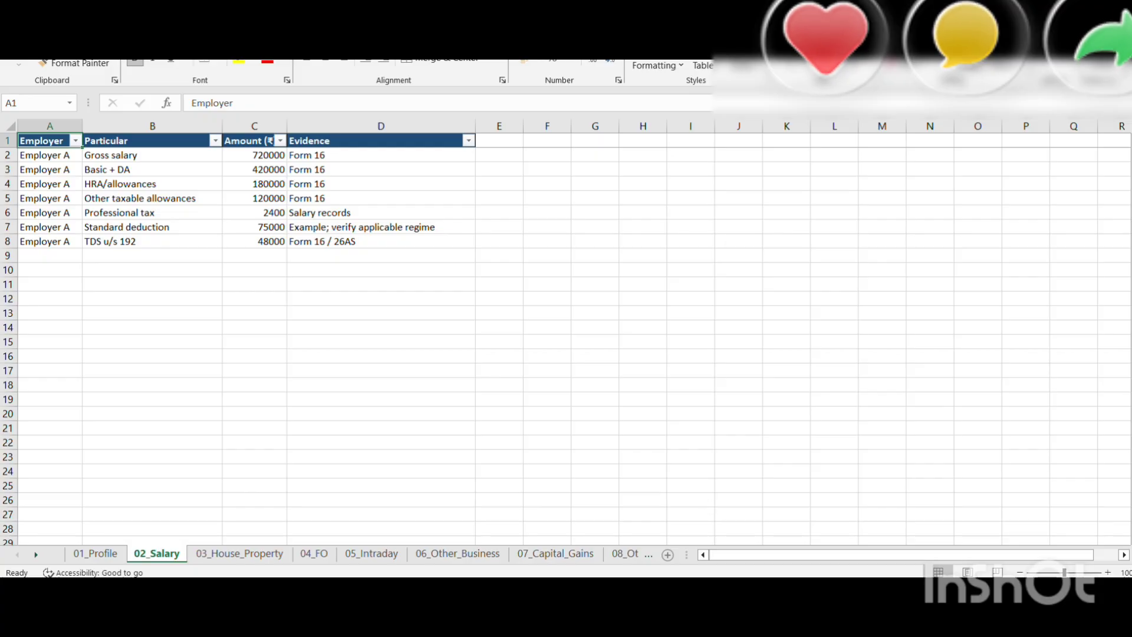
pyautogui.click(720, 519)
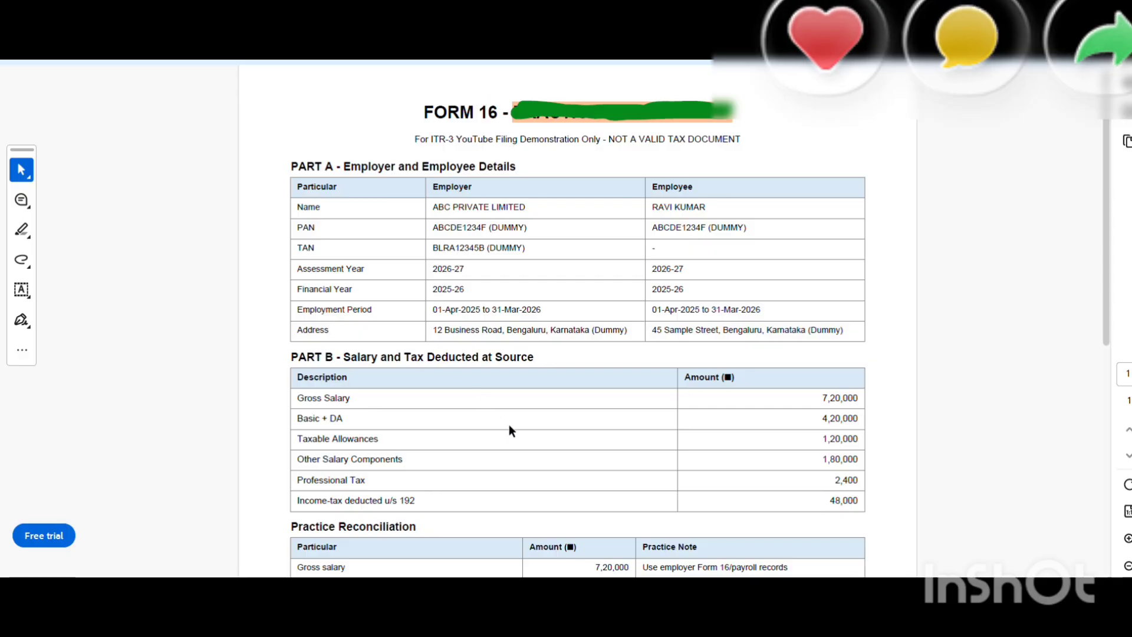
pyautogui.scroll(-2, 508, 423)
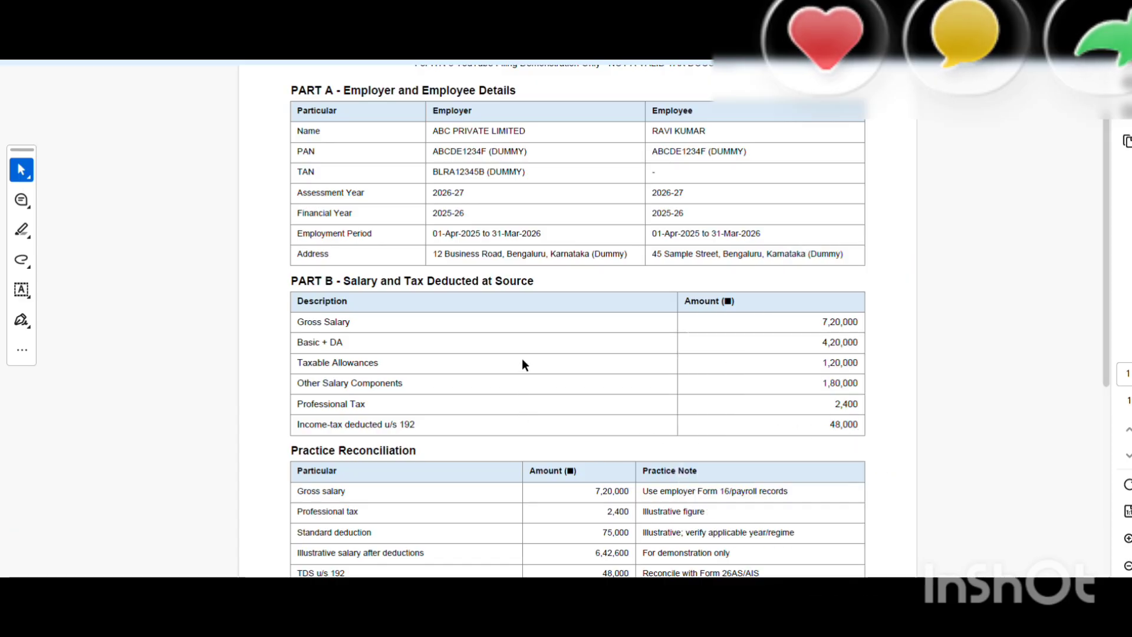
pyautogui.scroll(-2, 522, 361)
pyautogui.scroll(4, 522, 364)
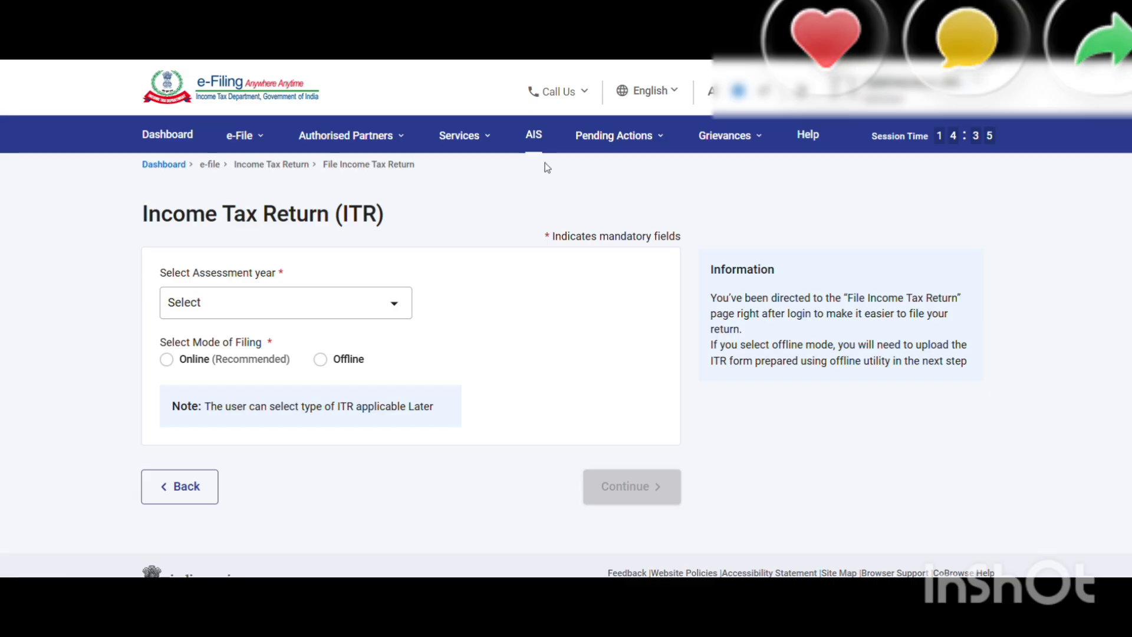
# Open the Annual Information Statement page on the Compliance Portal for F.Y. 2025-26
pyautogui.click(534, 140)
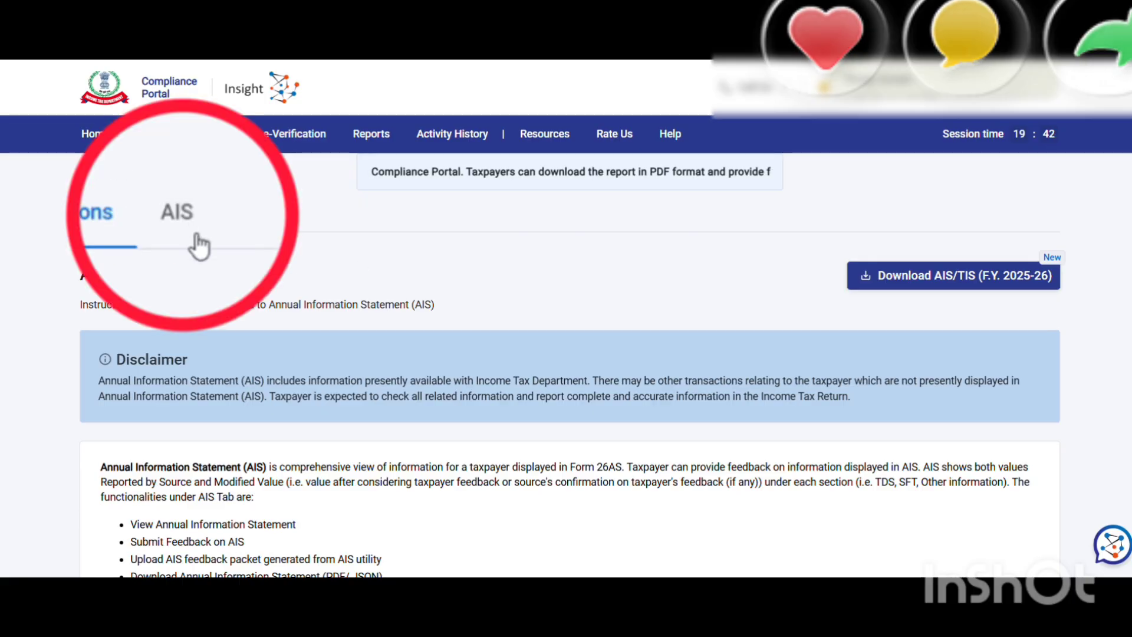
pyautogui.click(180, 213)
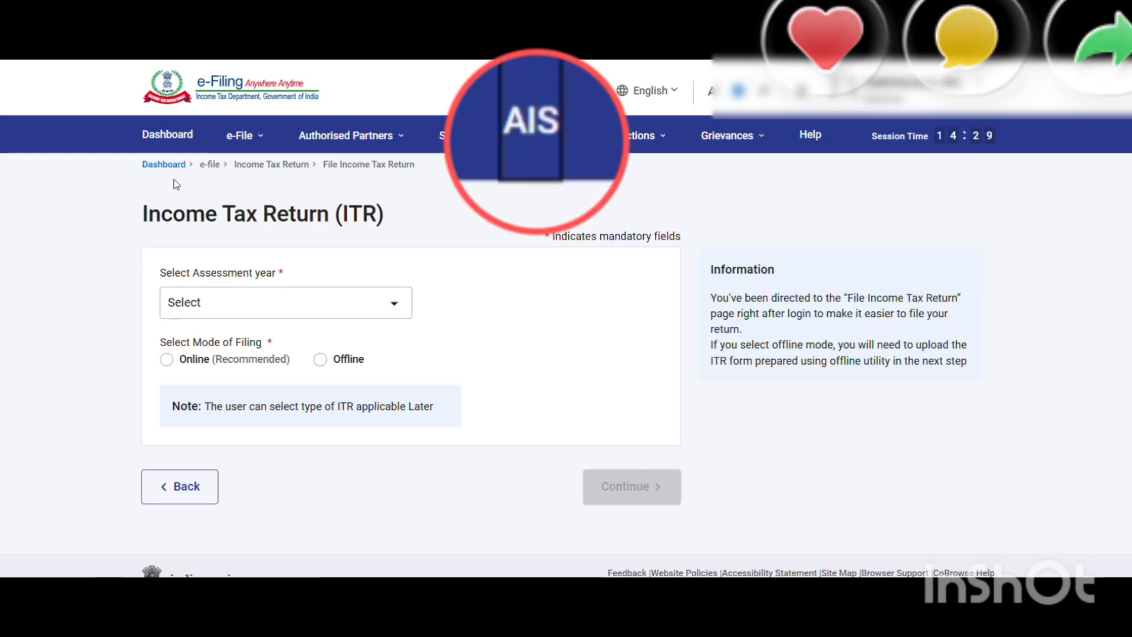
pyautogui.click(535, 138)
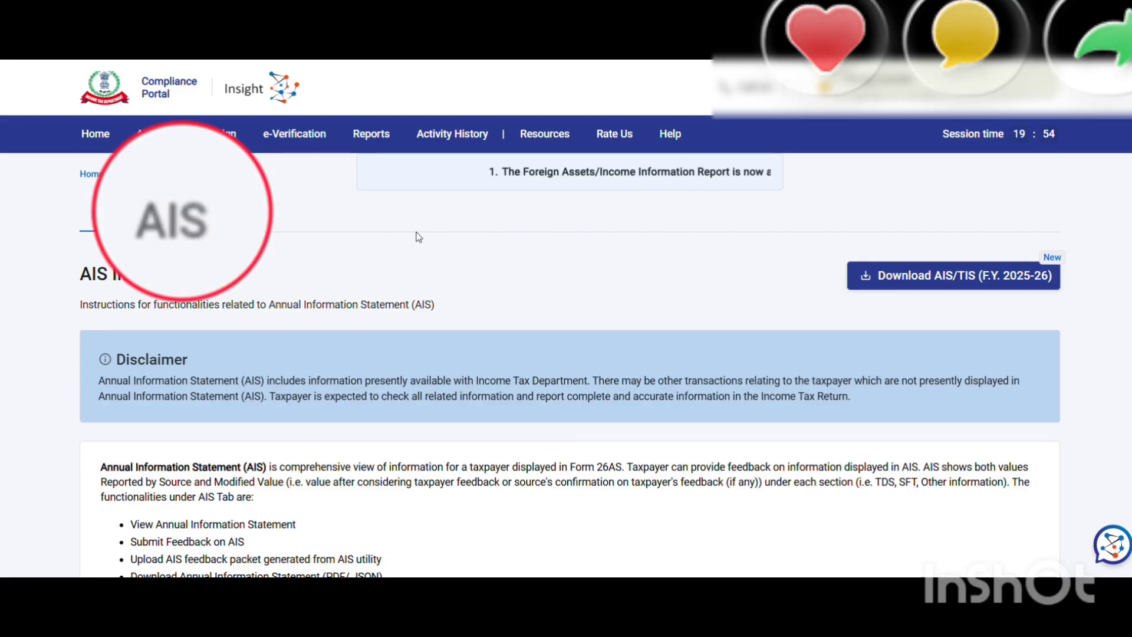
pyautogui.click(178, 217)
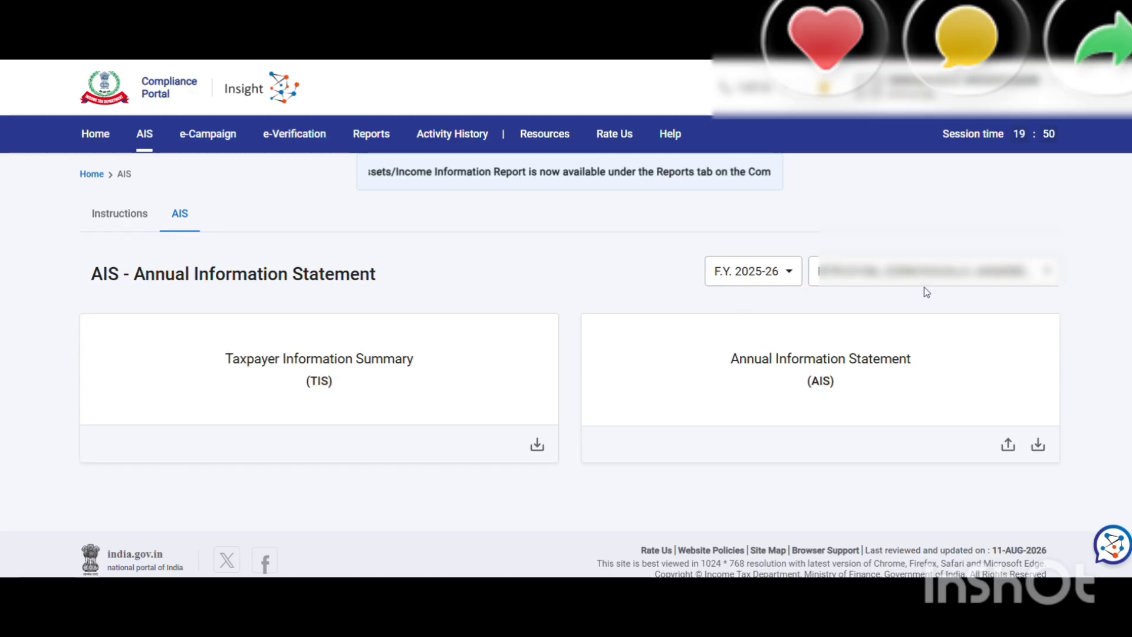
pyautogui.click(786, 275)
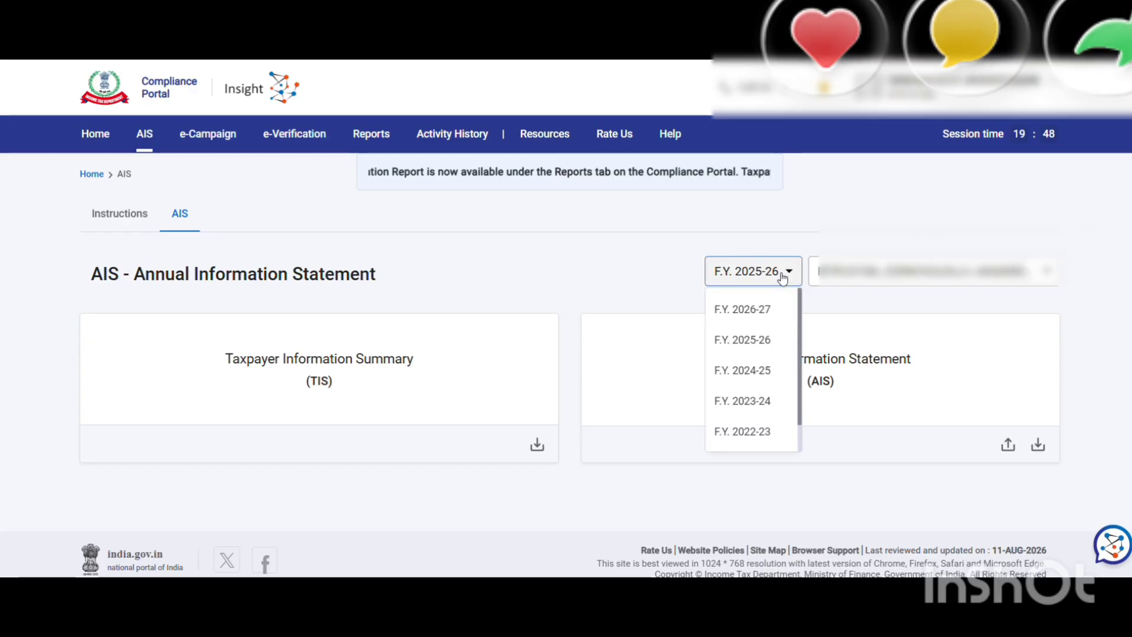
pyautogui.click(744, 342)
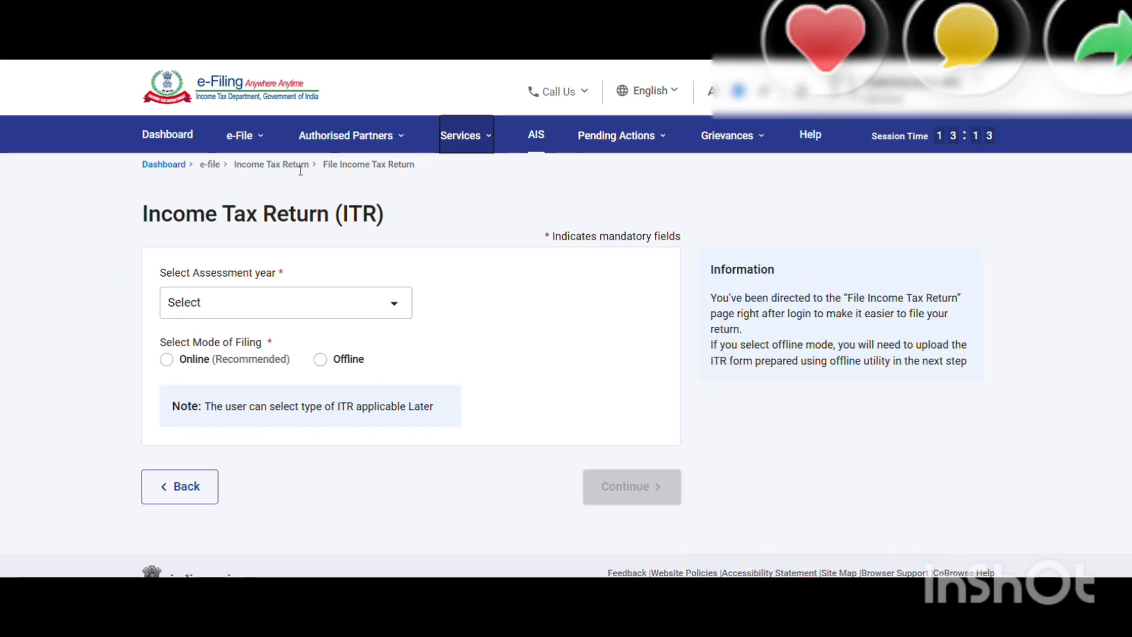
# Open Form 26AS, Income Tax Act 1961, from the e-Filing portal, accepting the TRACES Form 16/16A usage agreement
pyautogui.click(241, 145)
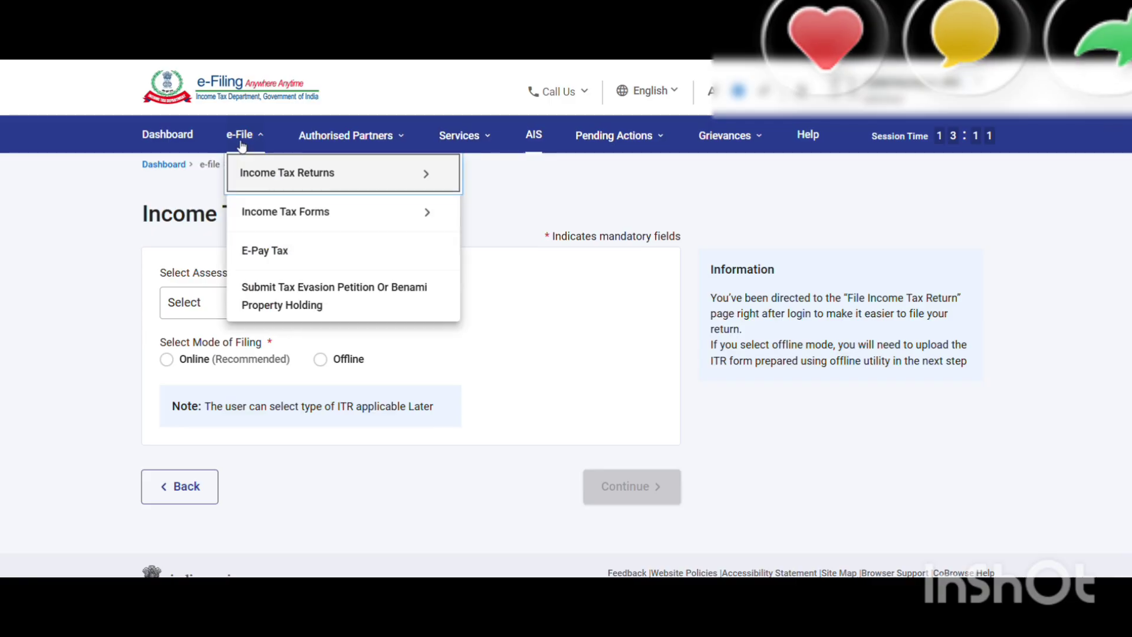
pyautogui.moveTo(404, 175)
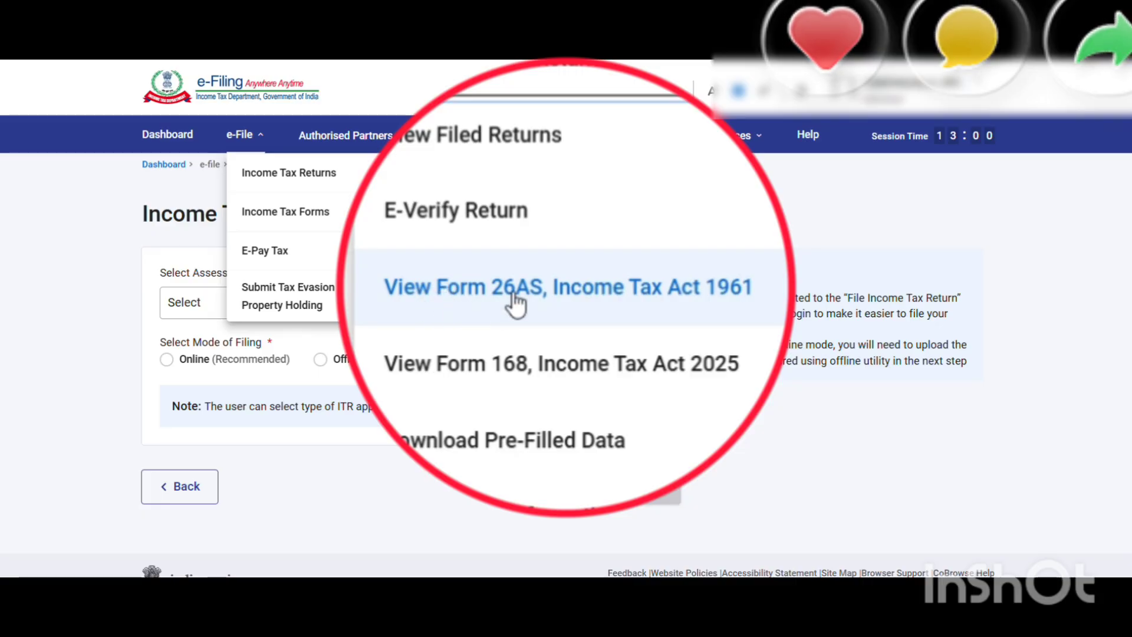
pyautogui.click(554, 304)
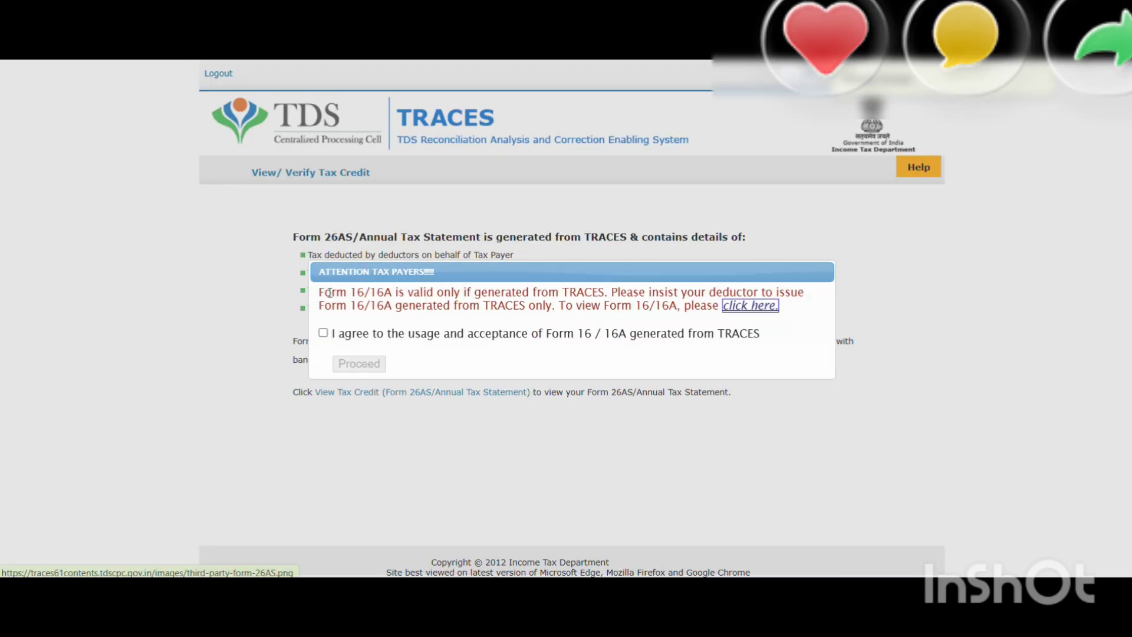
pyautogui.click(324, 340)
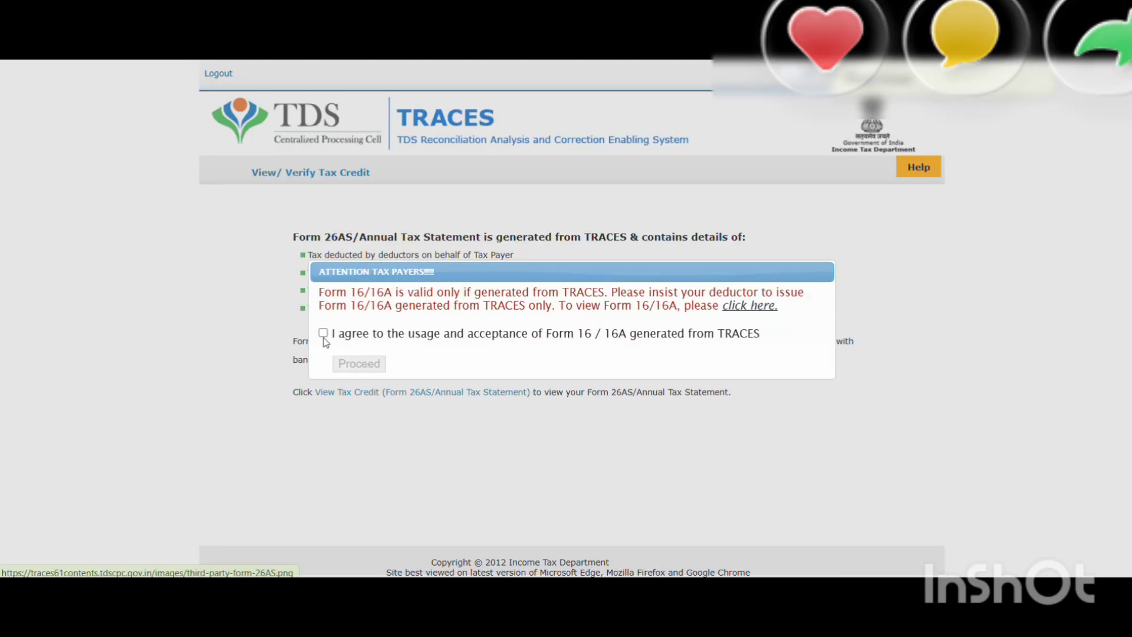
pyautogui.click(323, 334)
pyautogui.click(344, 364)
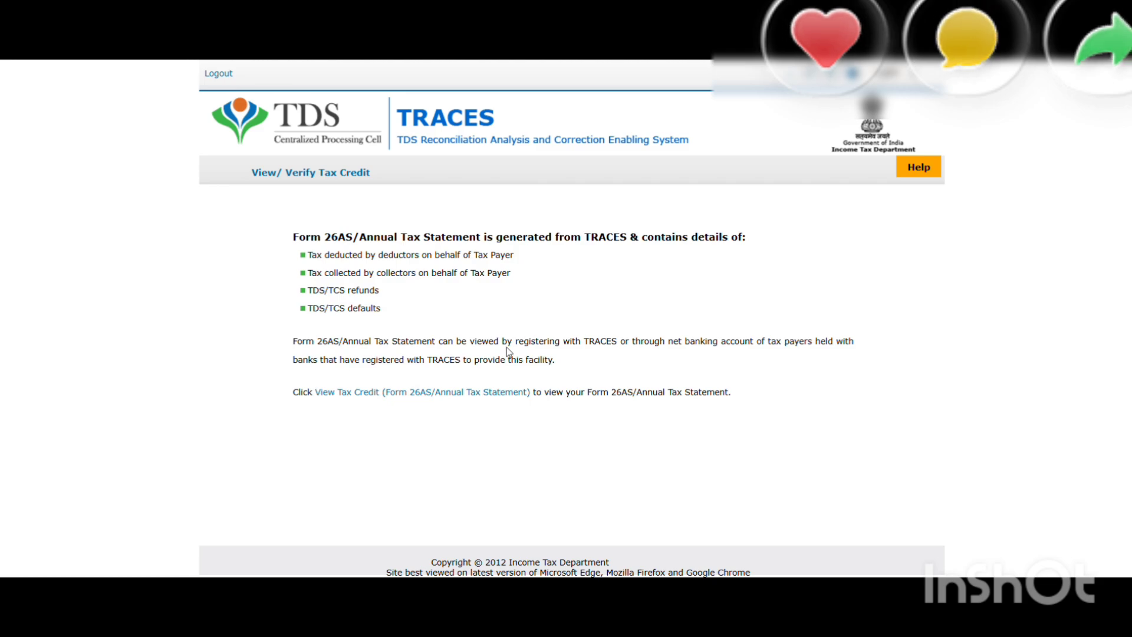
pyautogui.click(336, 394)
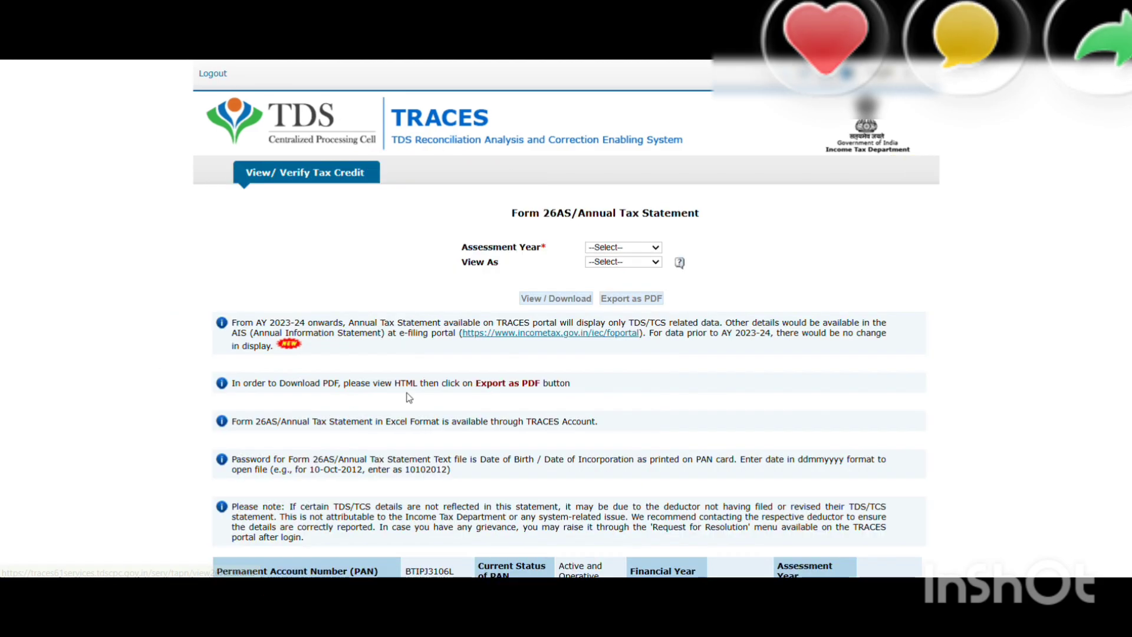
# Set the Form 26AS assessment year to 2026-27 and choose a viewing format
pyautogui.click(646, 248)
pyautogui.click(649, 303)
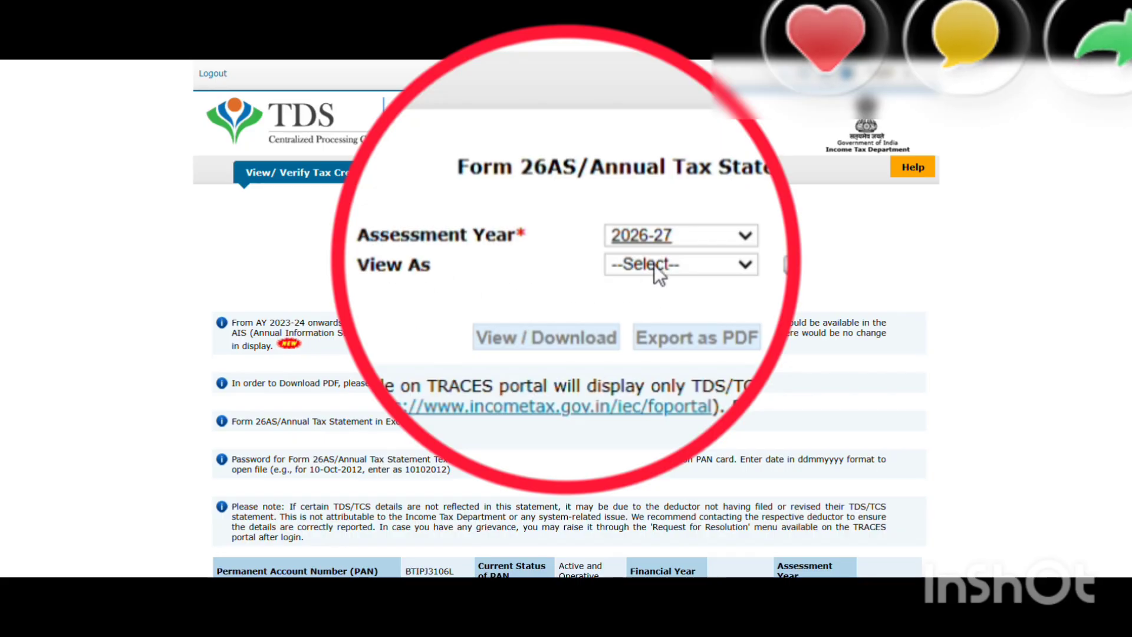
pyautogui.click(654, 264)
pyautogui.click(648, 323)
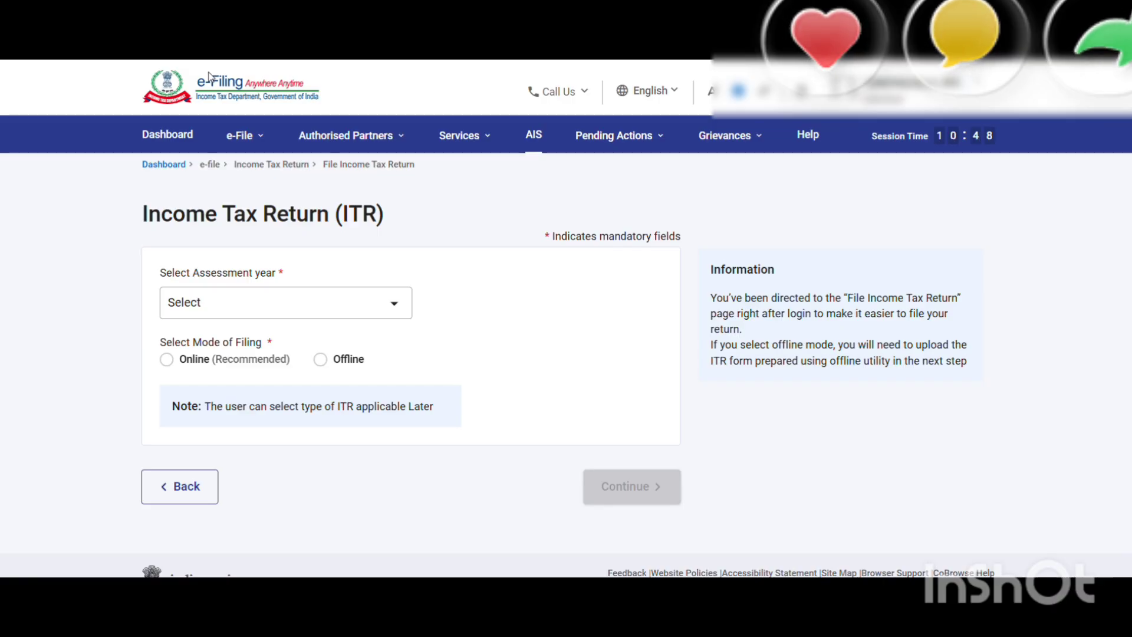
# Start filing an income tax return on the e-Filing portal for assessment year 2026-27 in online mode
pyautogui.click(248, 140)
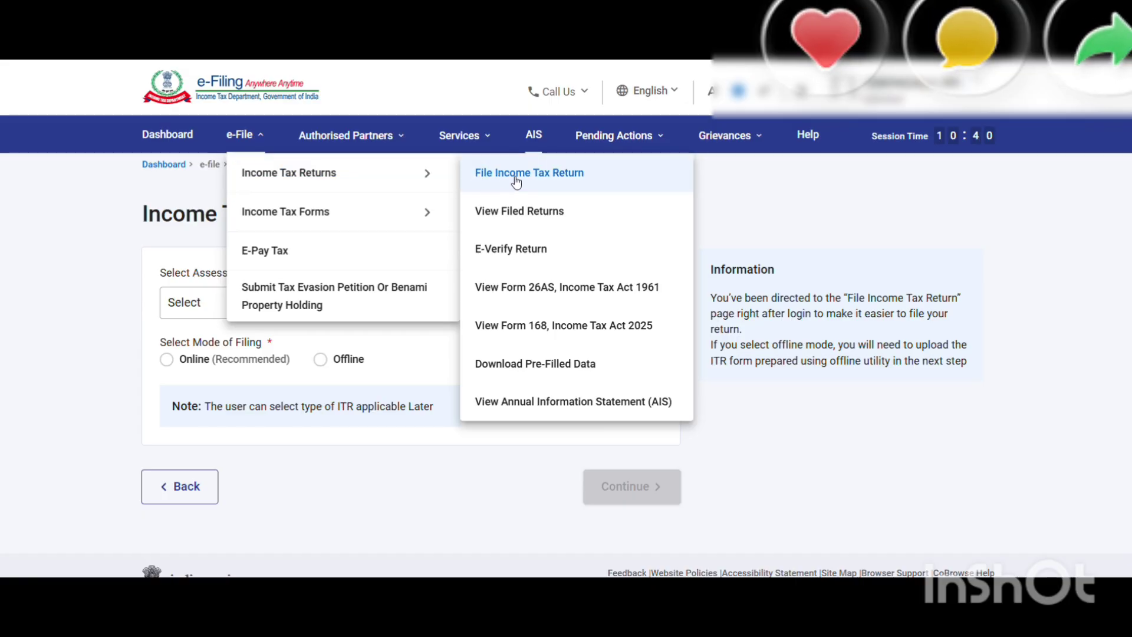
pyautogui.click(541, 182)
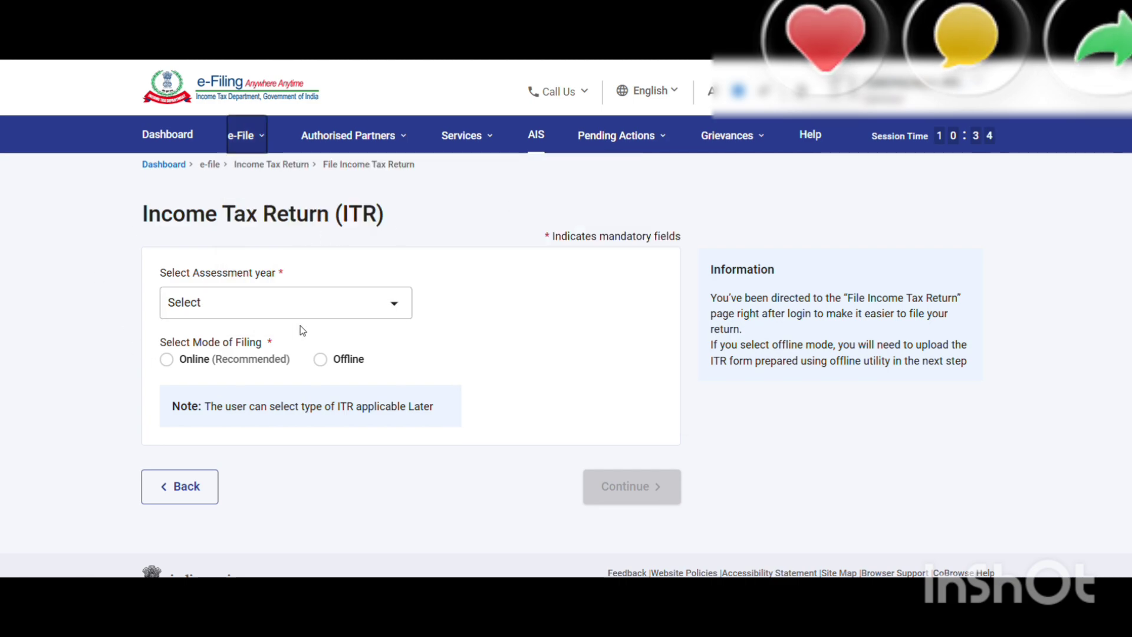
pyautogui.click(371, 302)
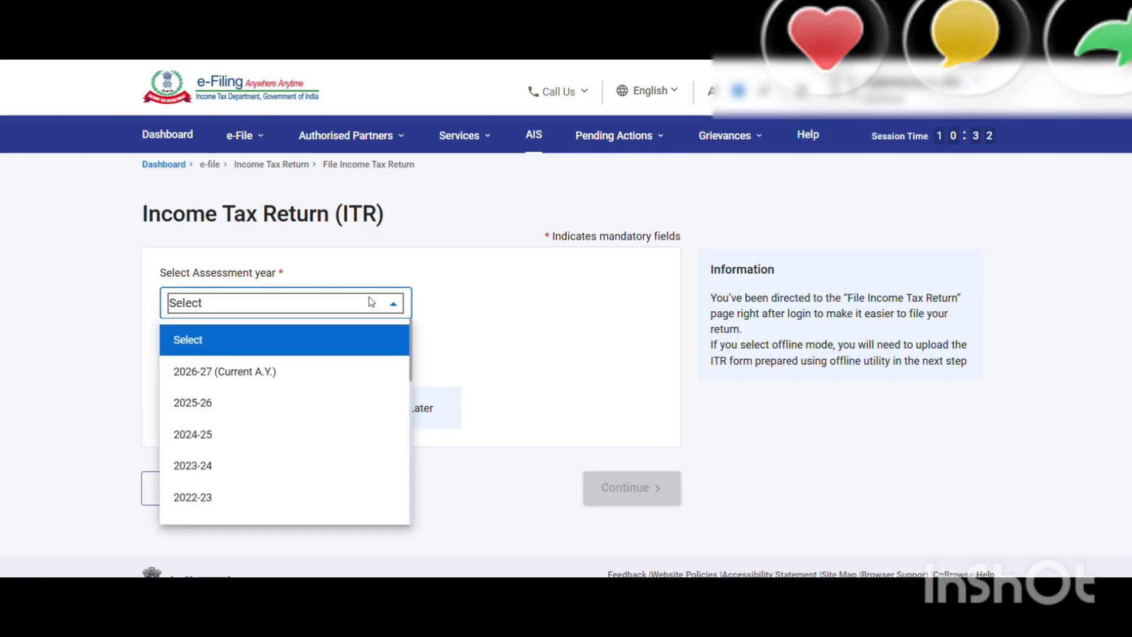
pyautogui.click(243, 369)
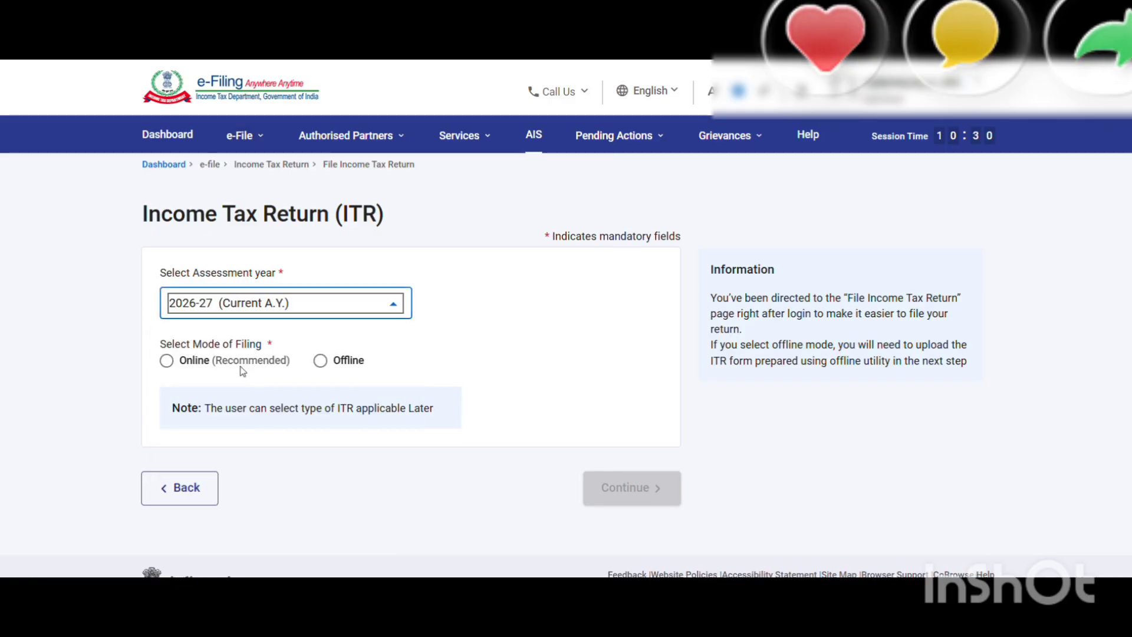
pyautogui.click(166, 361)
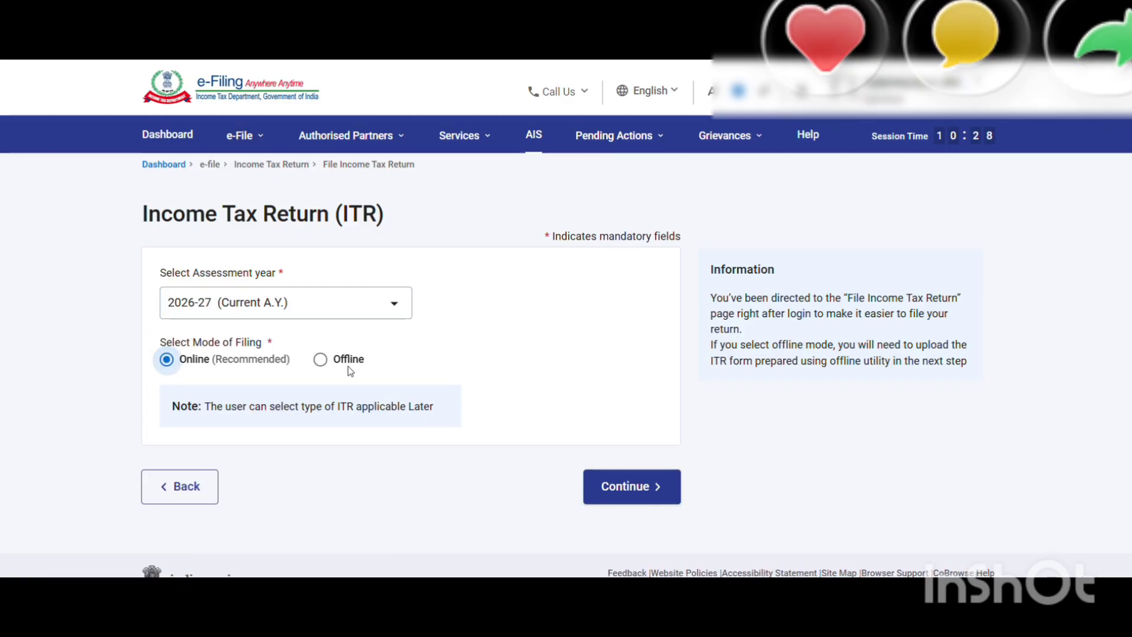
pyautogui.click(620, 487)
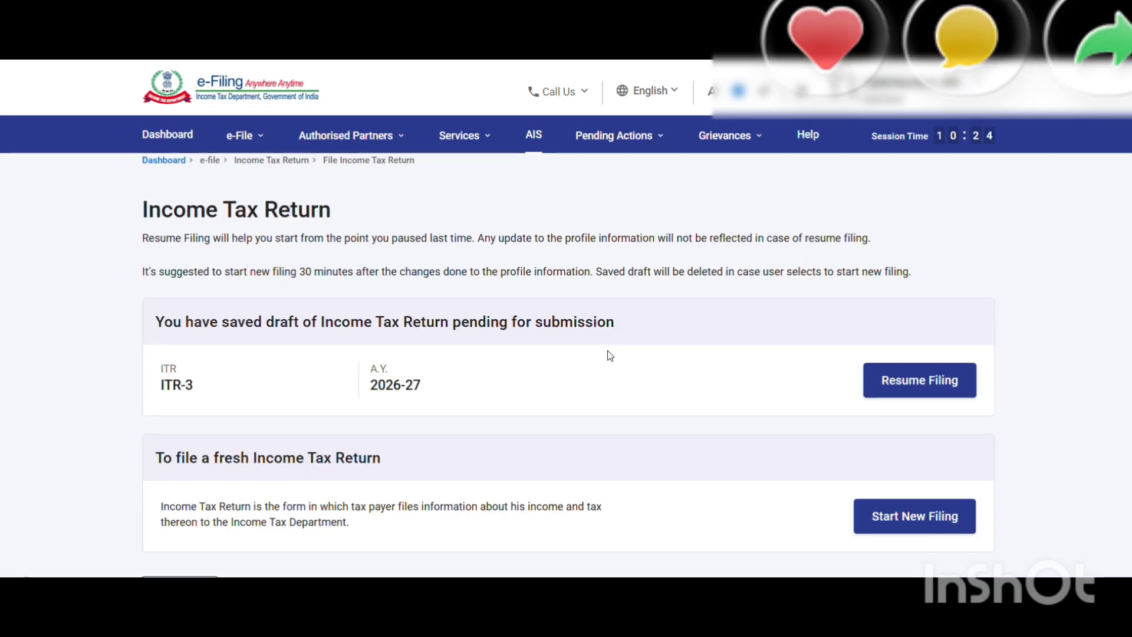
# Start a new filing instead of resuming the saved draft, and proceed with the Individual status
pyautogui.scroll(-3, 611, 356)
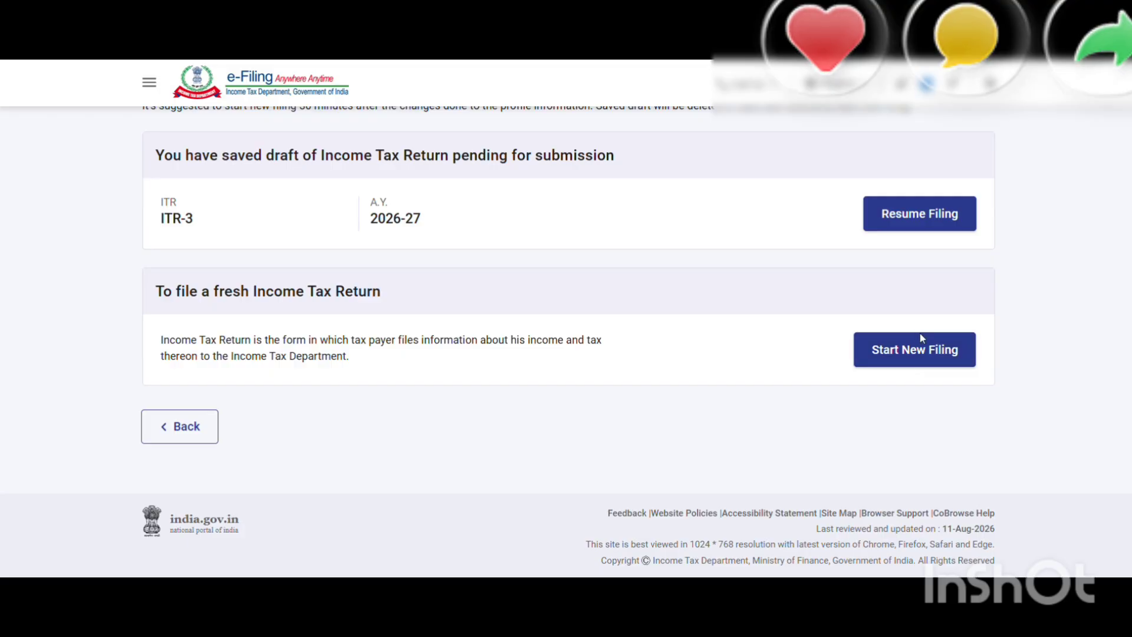
pyautogui.click(902, 348)
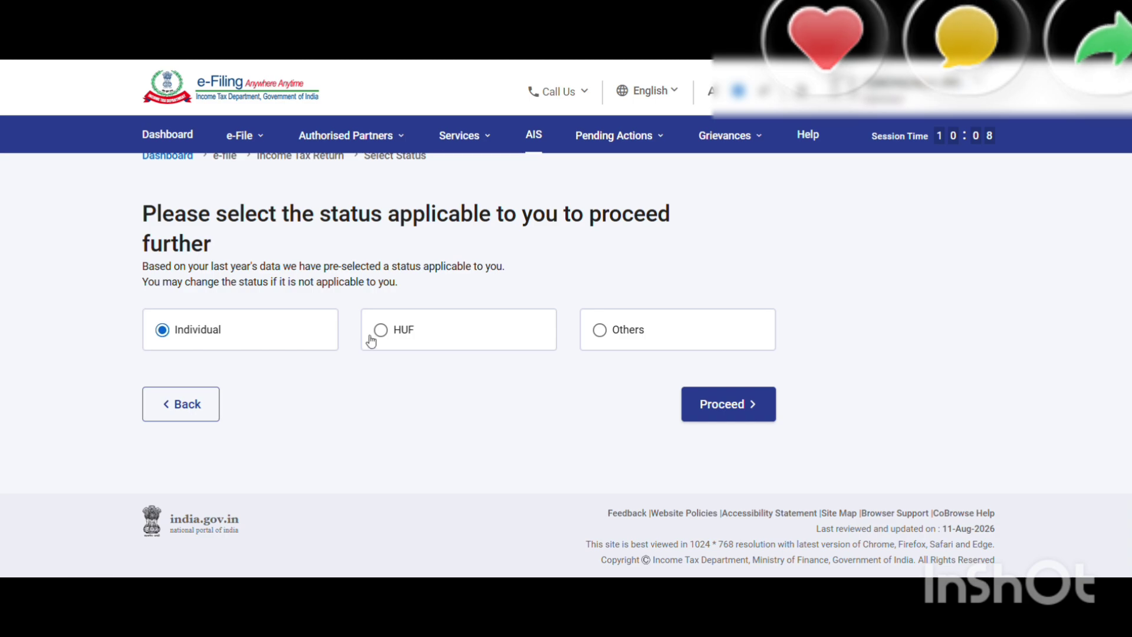
pyautogui.click(726, 407)
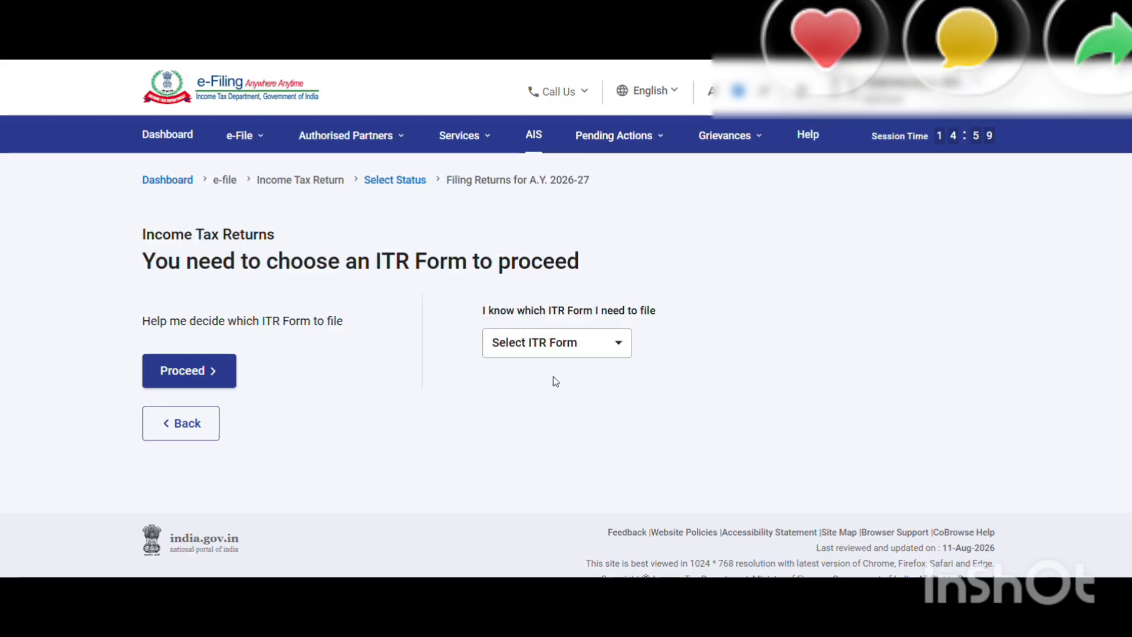
# Choose ITR-3 as the return form, proceed with it and acknowledge the New Tax Regime notice
pyautogui.click(592, 348)
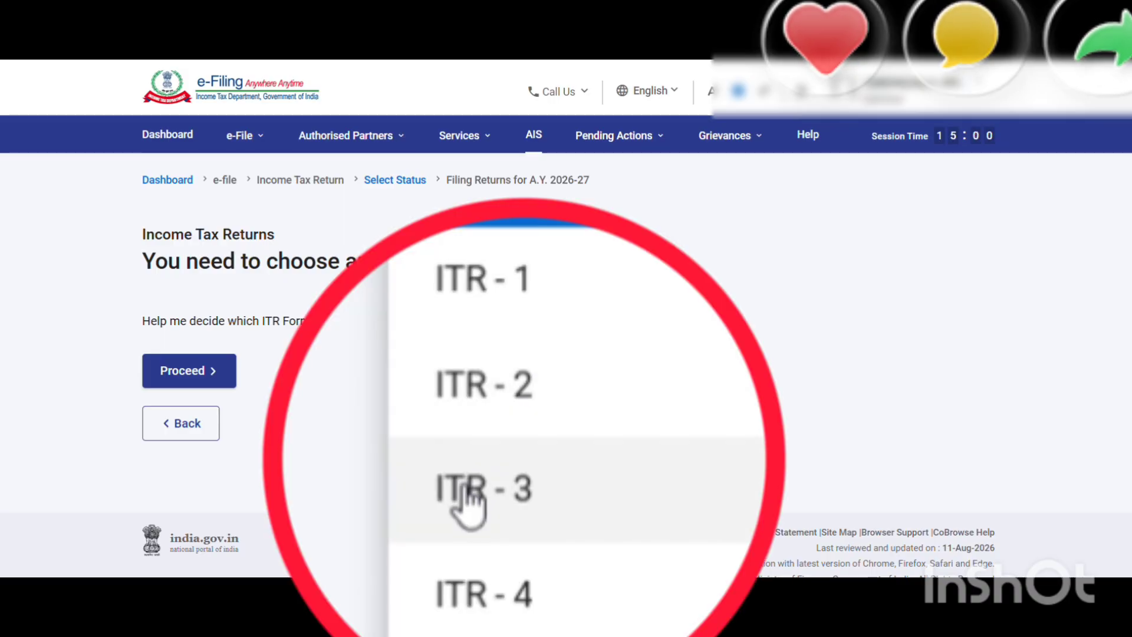
pyautogui.click(469, 498)
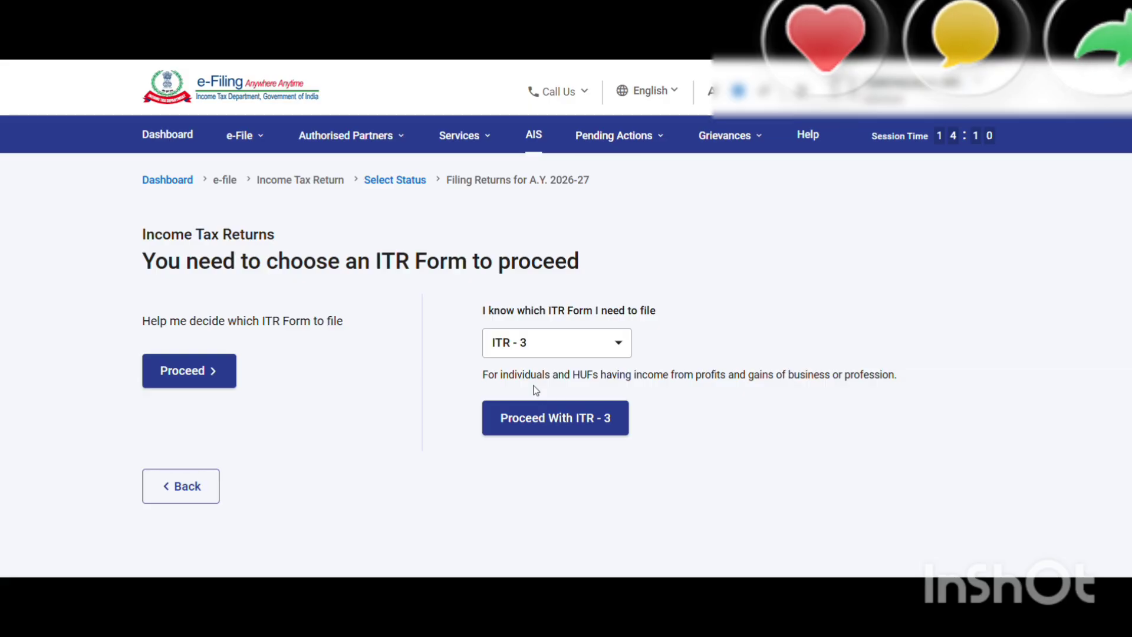
pyautogui.click(553, 425)
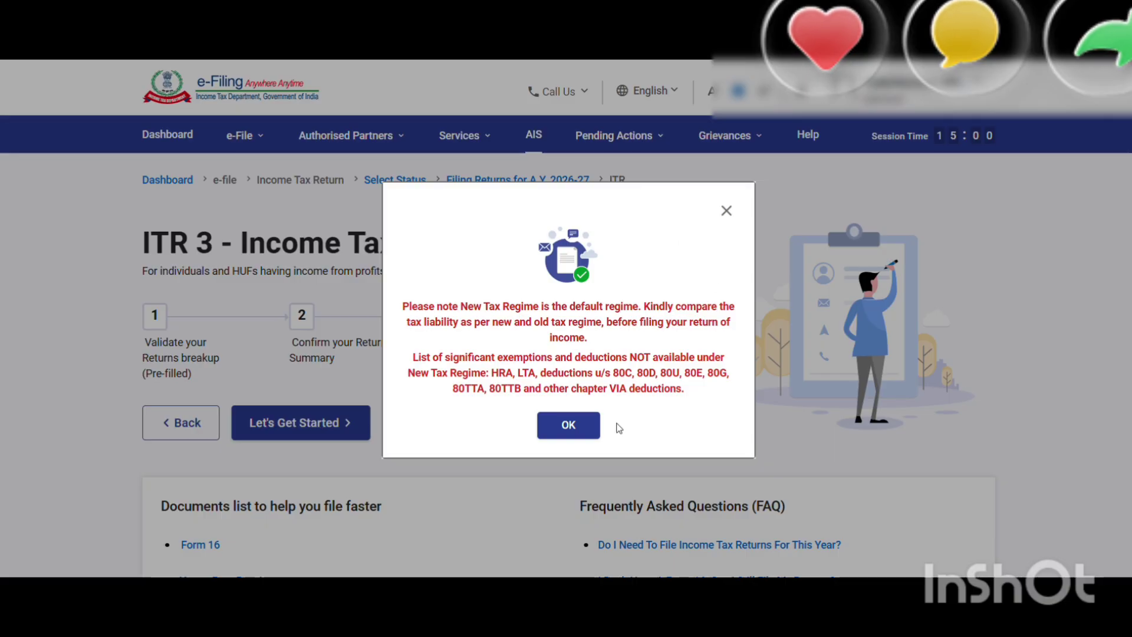
pyautogui.click(580, 427)
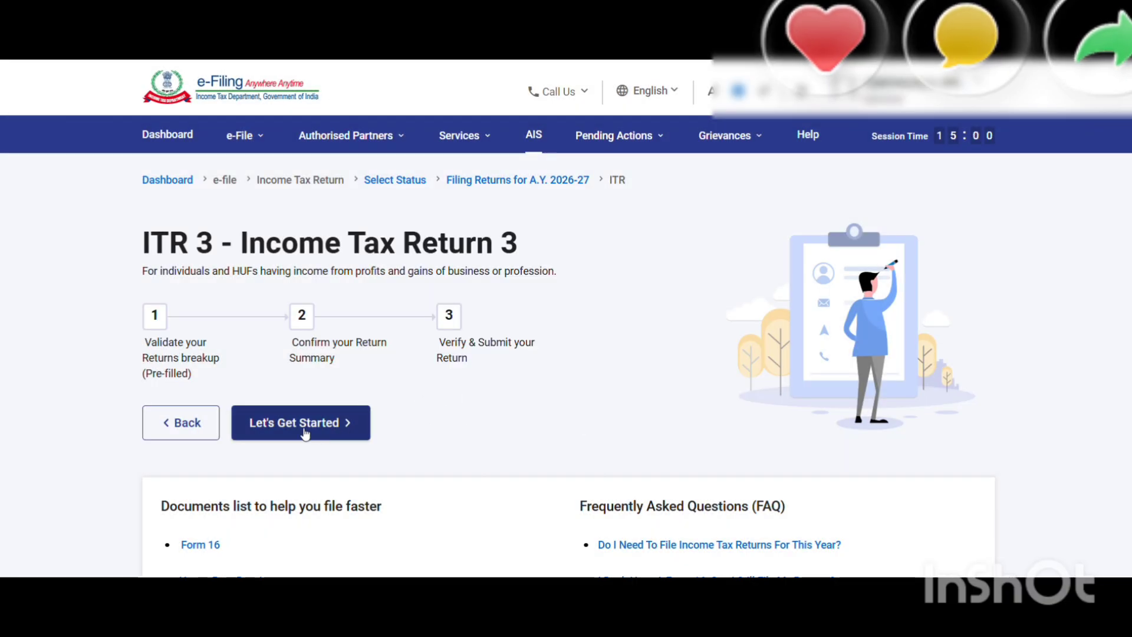
# Begin the ITR-3 return and give taxable income above the basic exemption limit as the filing reason
pyautogui.click(305, 434)
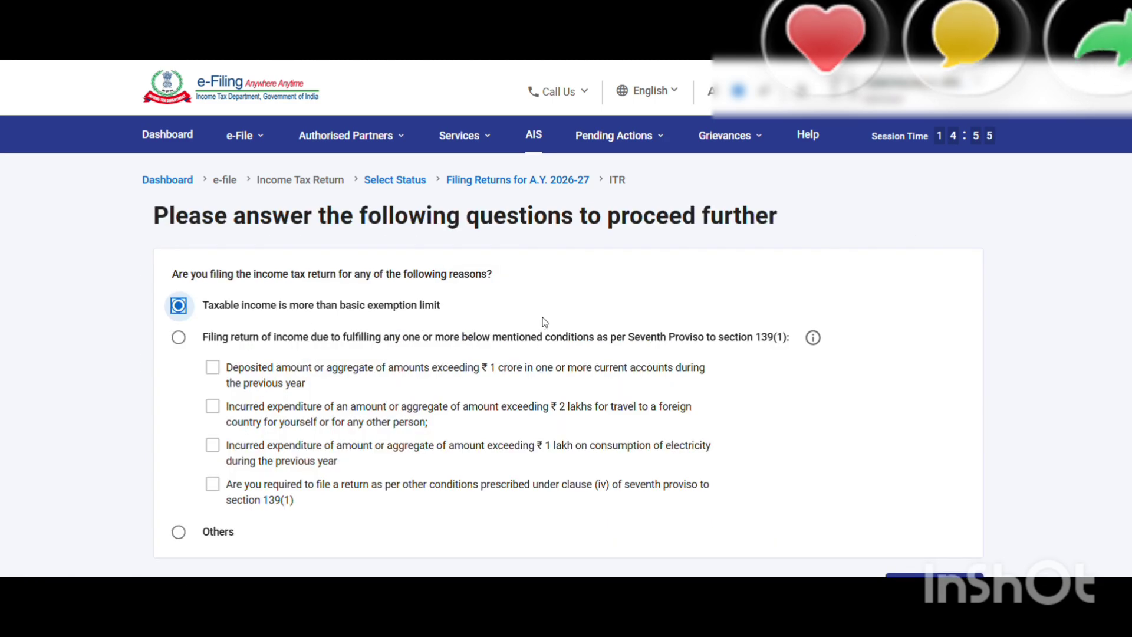
pyautogui.scroll(-3, 531, 324)
pyautogui.click(976, 394)
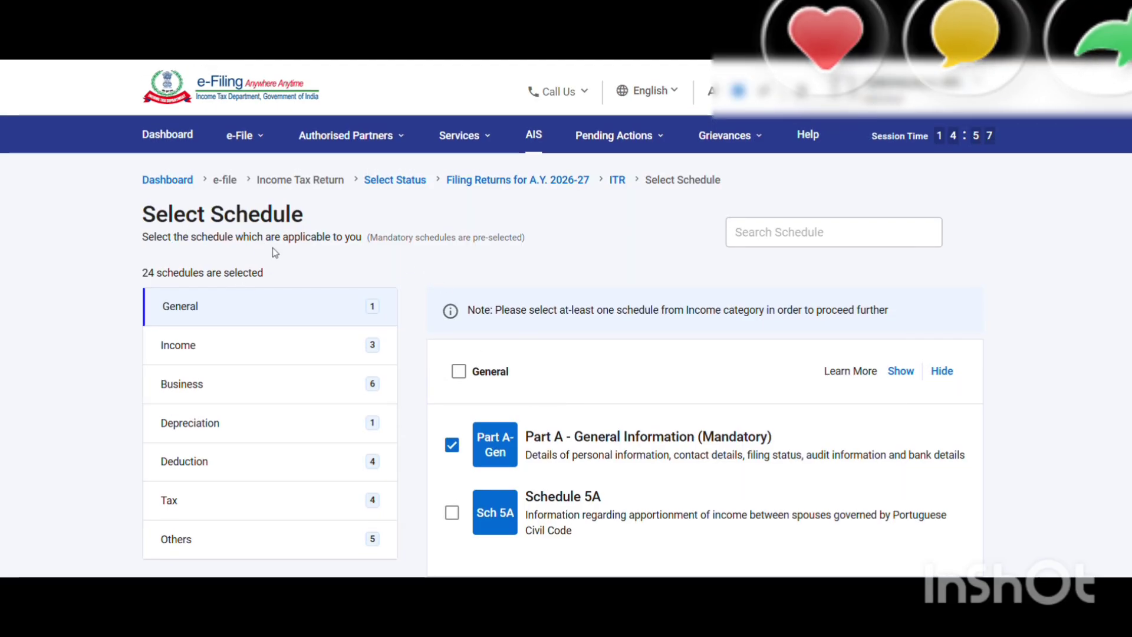
# Add Schedule Salary, Schedule House Property, Schedule CG and Schedule VDA to the return's Income schedules
pyautogui.scroll(-3, 299, 454)
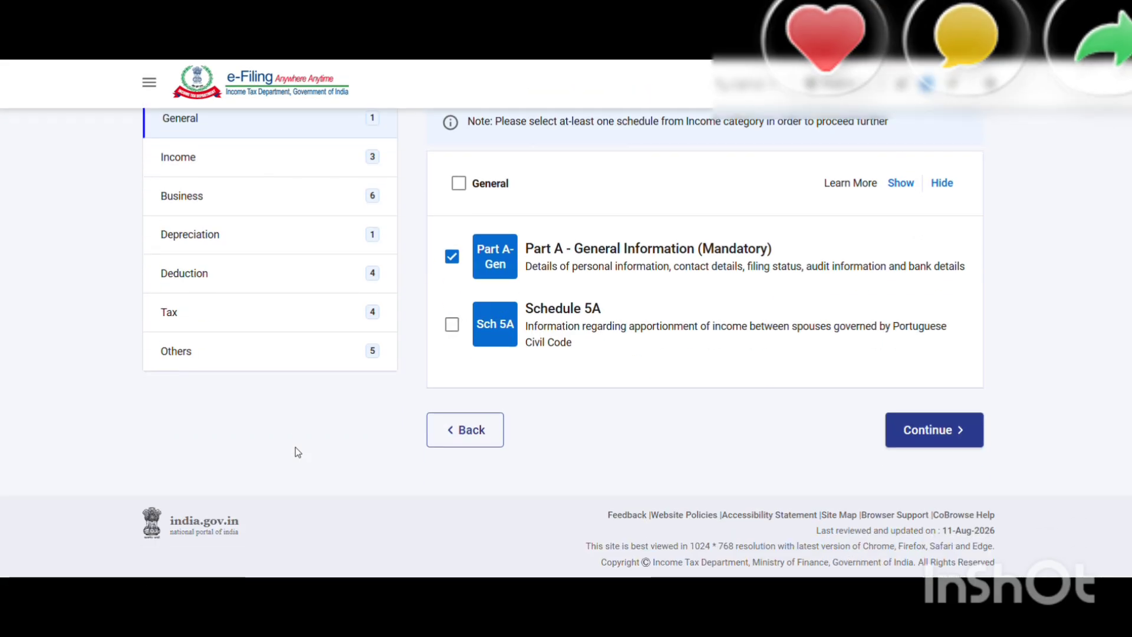
pyautogui.scroll(3, 289, 426)
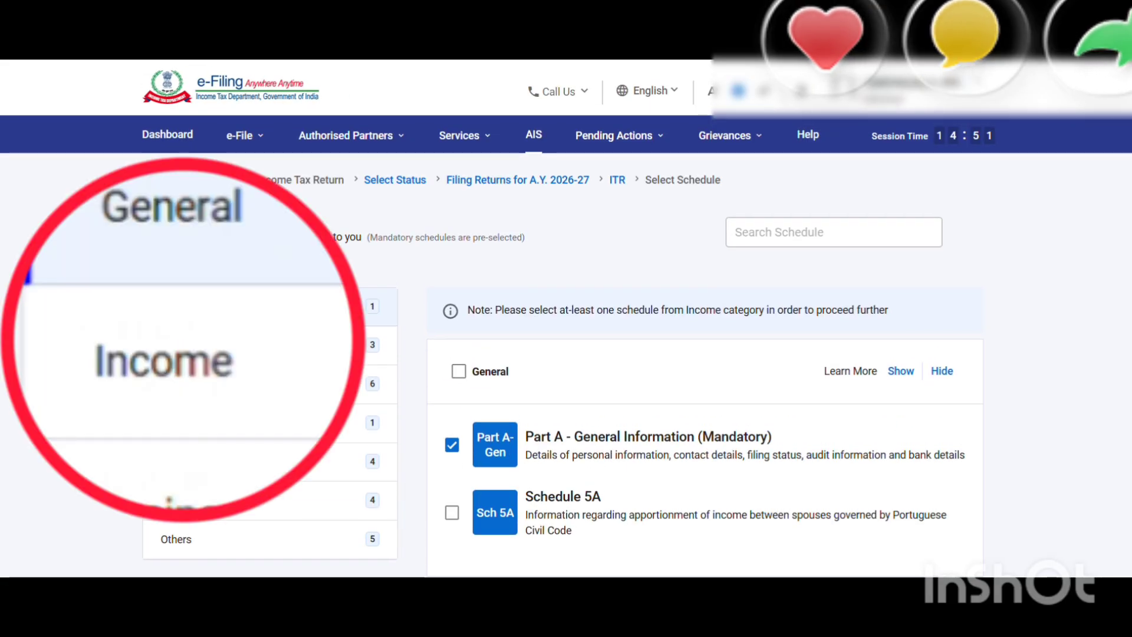
pyautogui.click(224, 353)
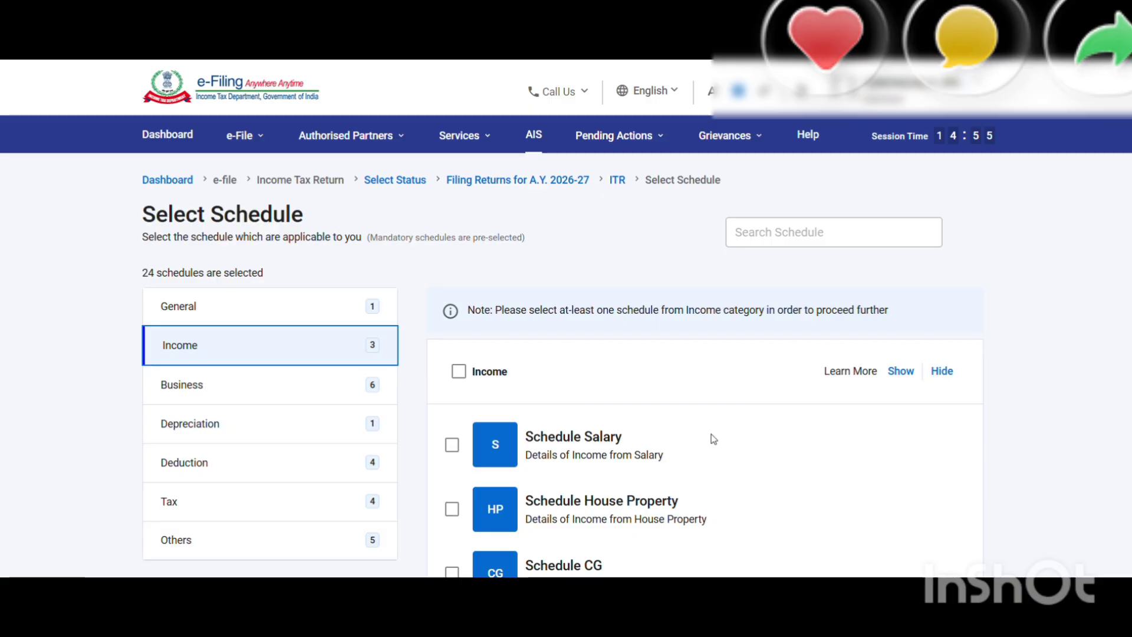
pyautogui.click(451, 453)
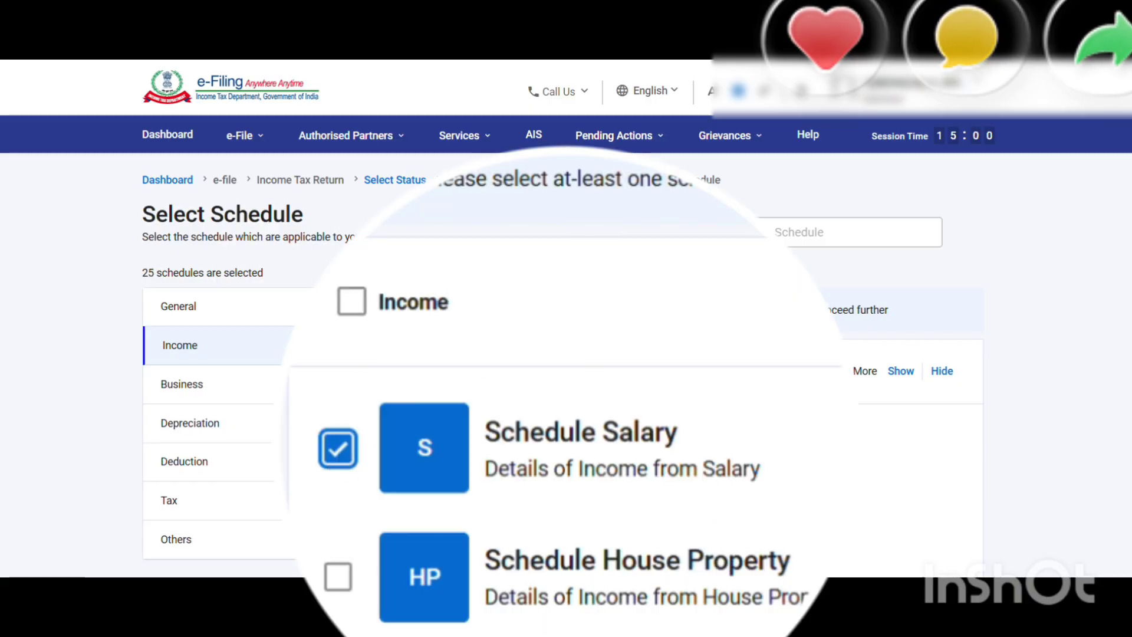
pyautogui.scroll(-3, 563, 390)
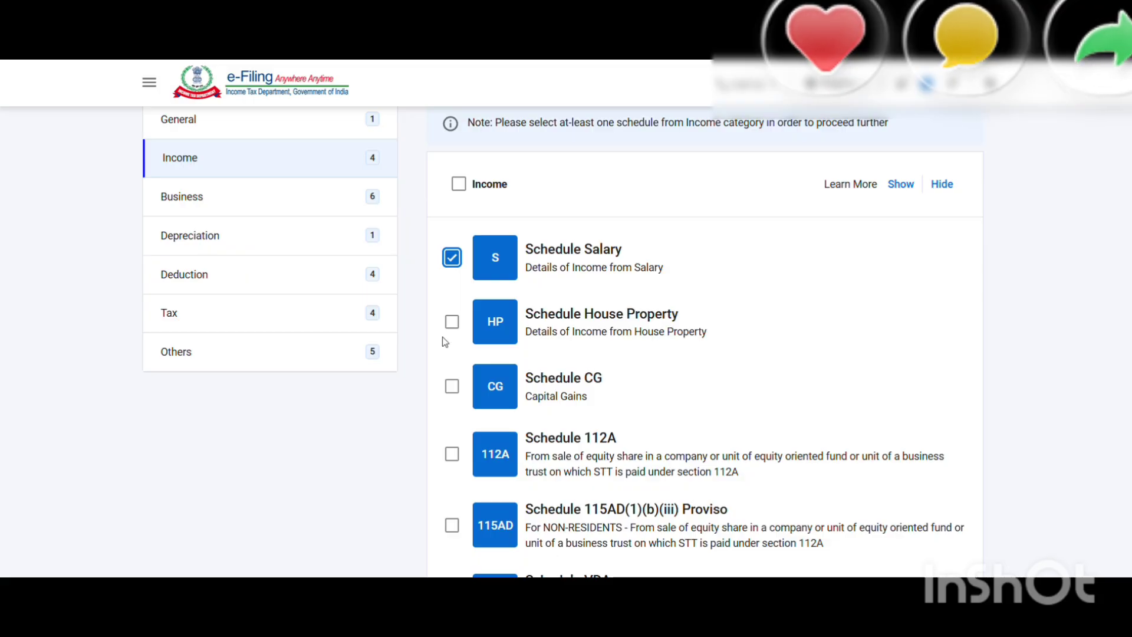
pyautogui.click(452, 321)
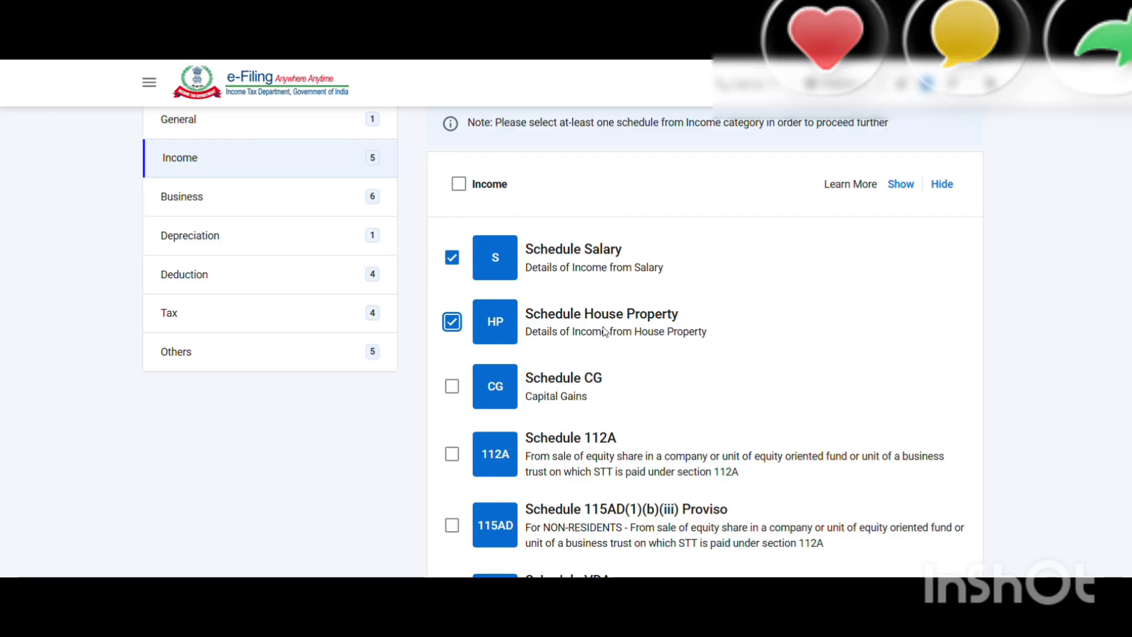
pyautogui.click(452, 387)
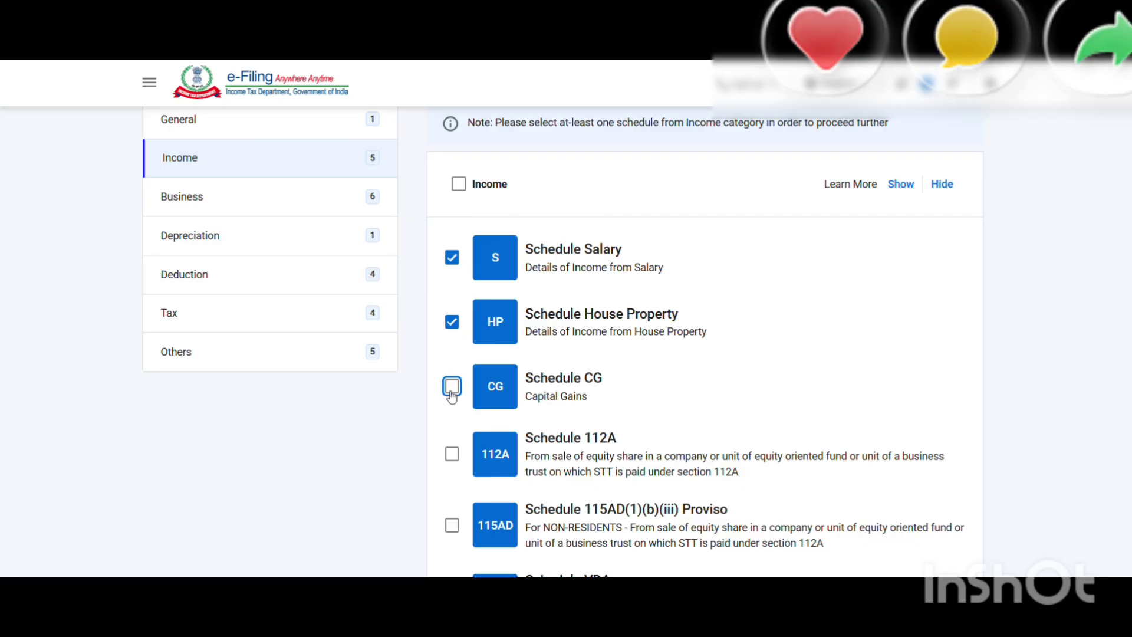
pyautogui.scroll(-6, 672, 387)
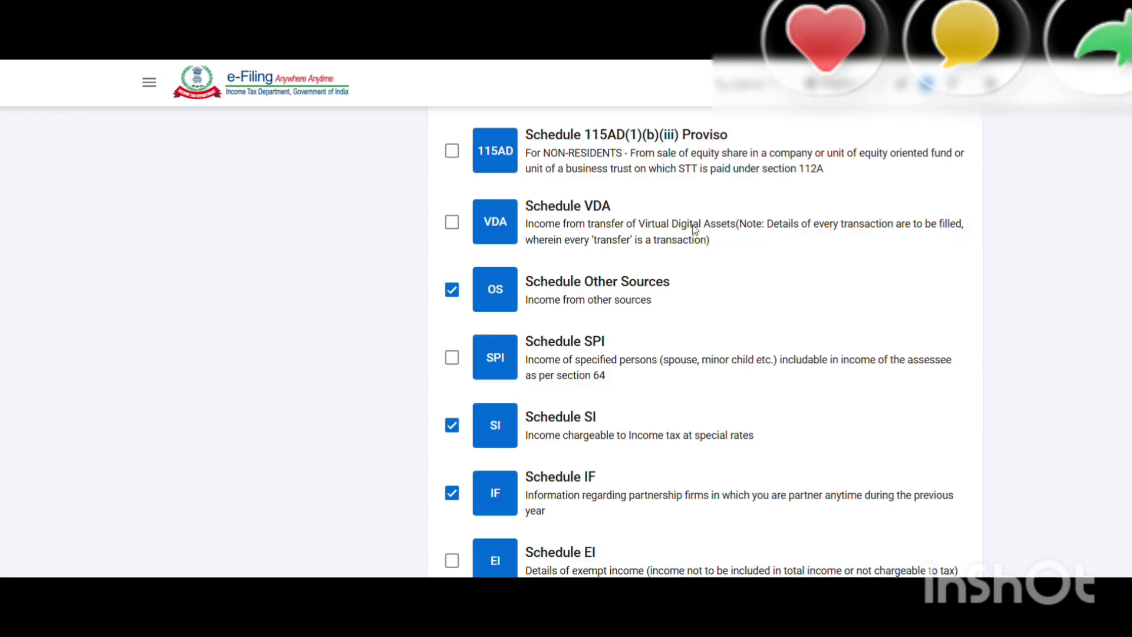
pyautogui.click(451, 227)
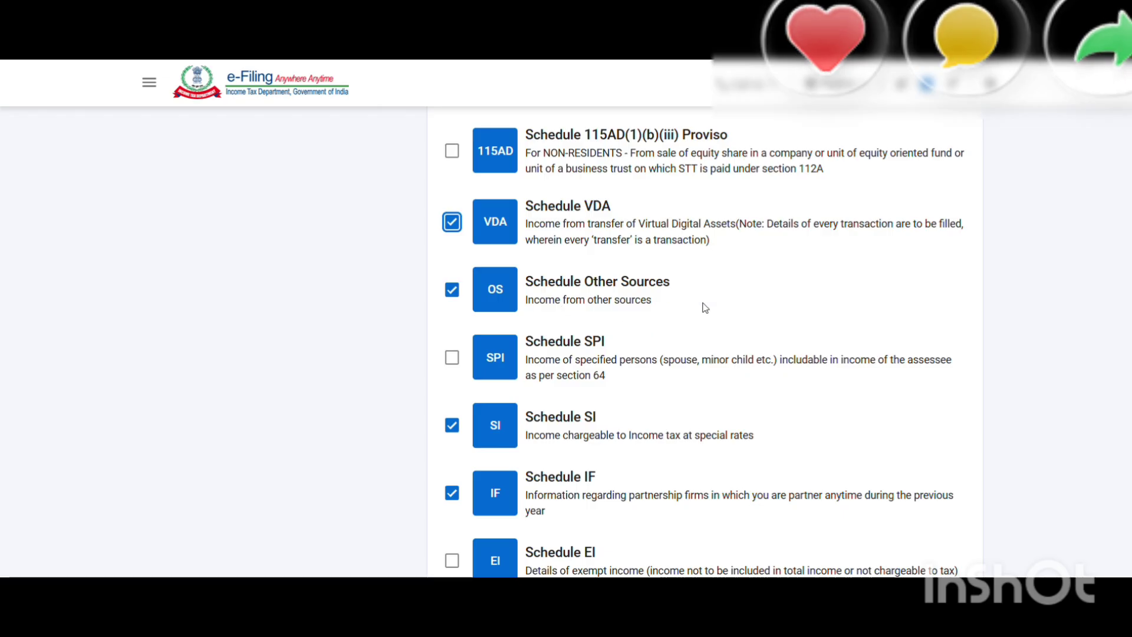
# Deselect Schedule IF and Schedule SI from the Income schedules and recheck the rest of the selection
pyautogui.scroll(-3, 730, 383)
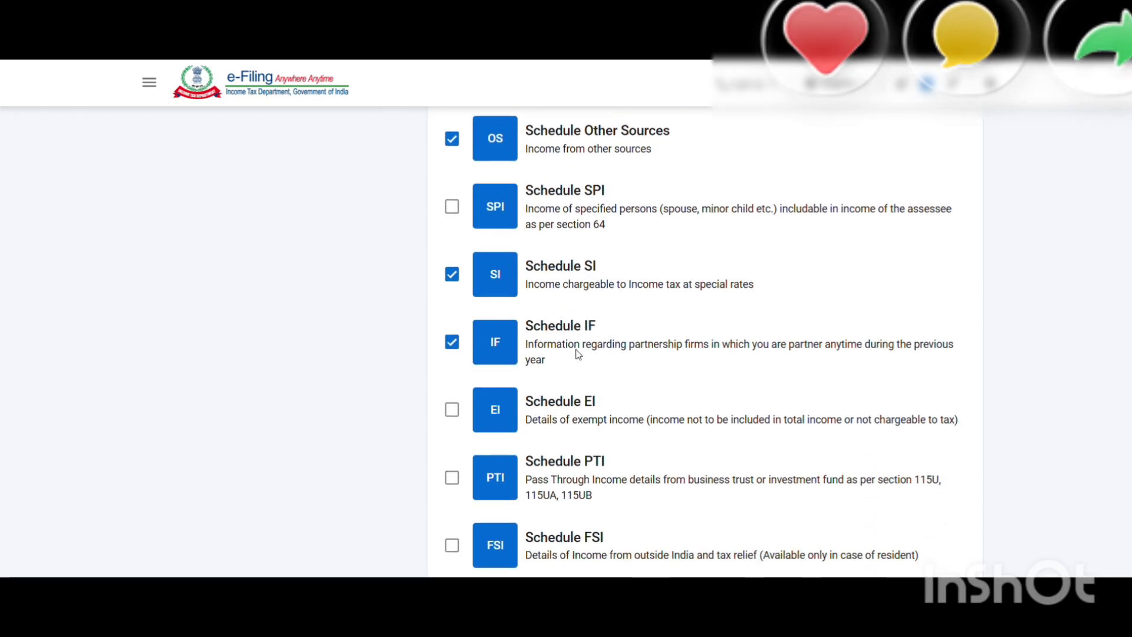
pyautogui.scroll(-1, 511, 349)
pyautogui.click(453, 270)
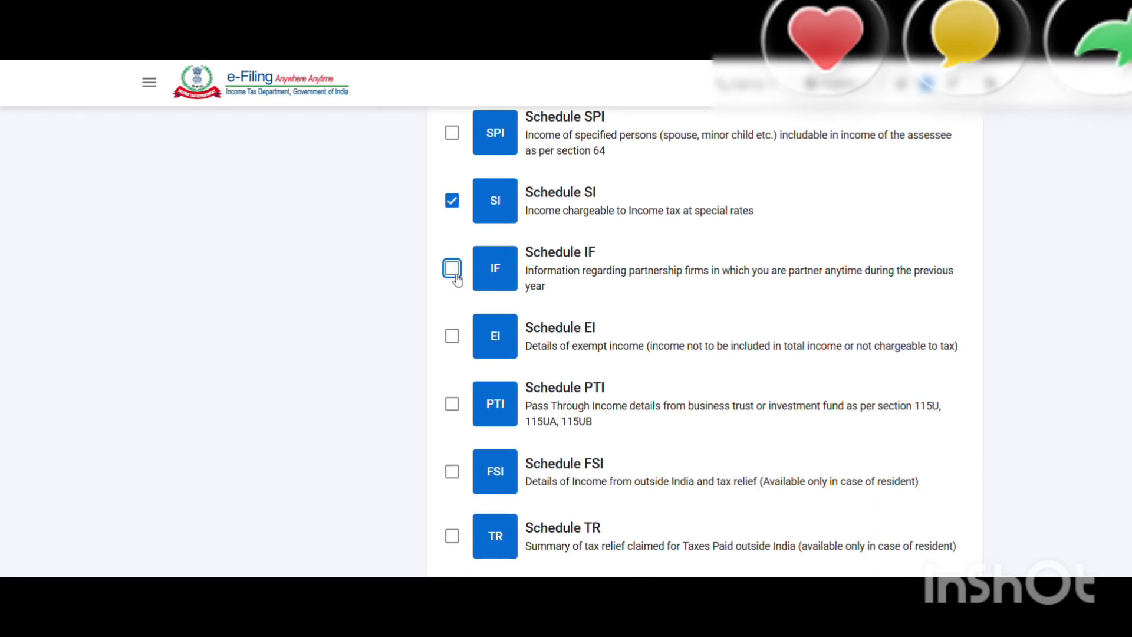
pyautogui.click(453, 203)
pyautogui.scroll(5, 683, 394)
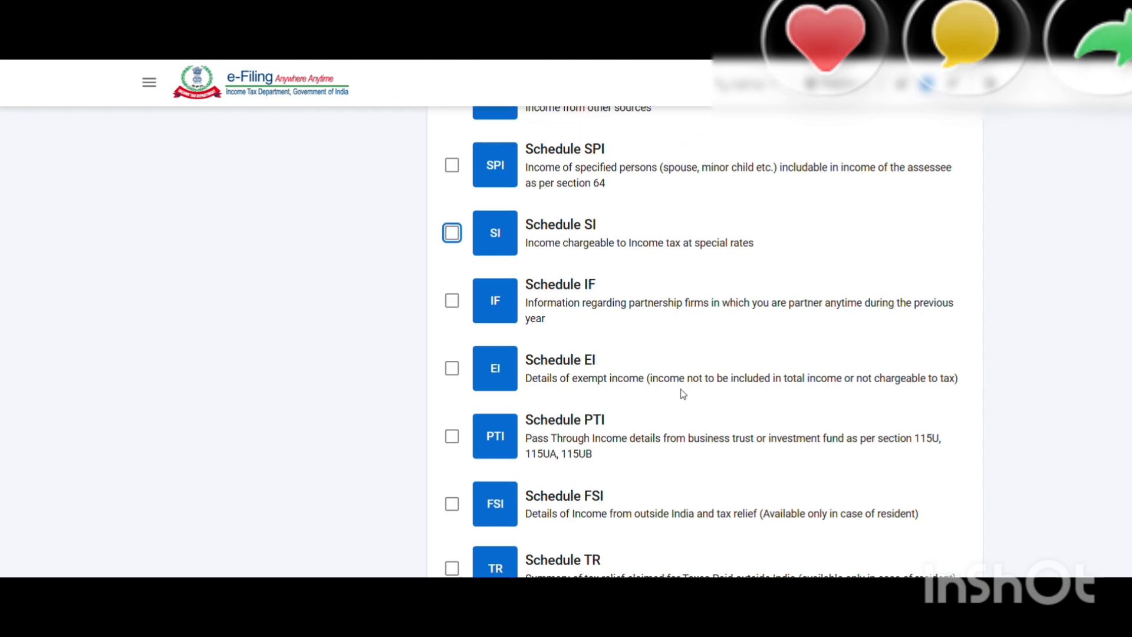
pyautogui.scroll(4, 683, 394)
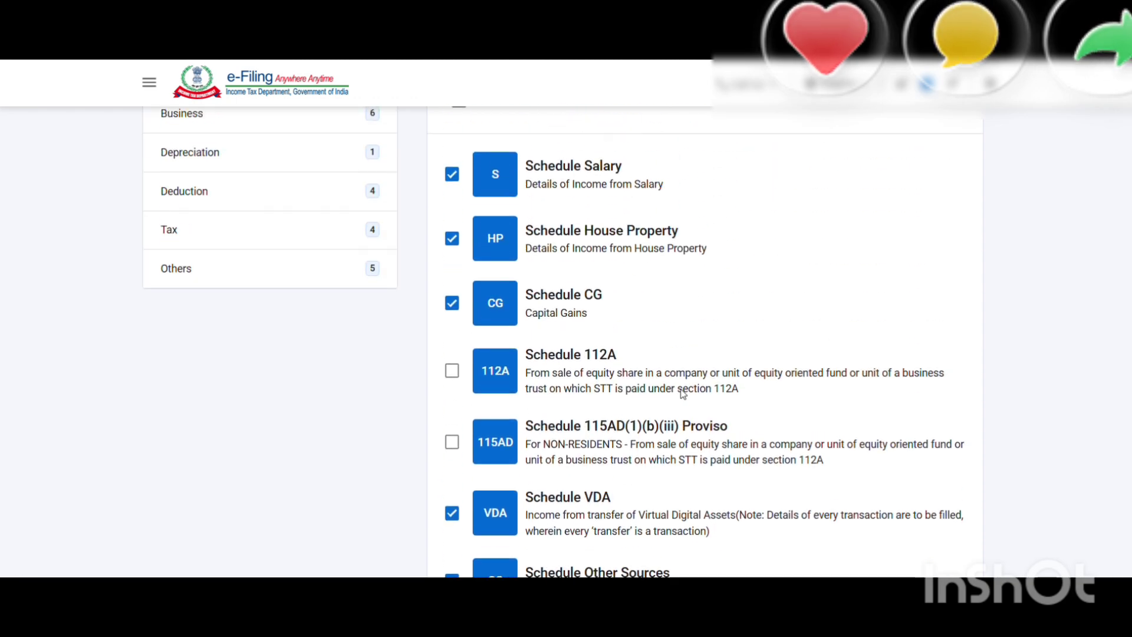
pyautogui.scroll(-5, 683, 394)
pyautogui.scroll(-5, 683, 394)
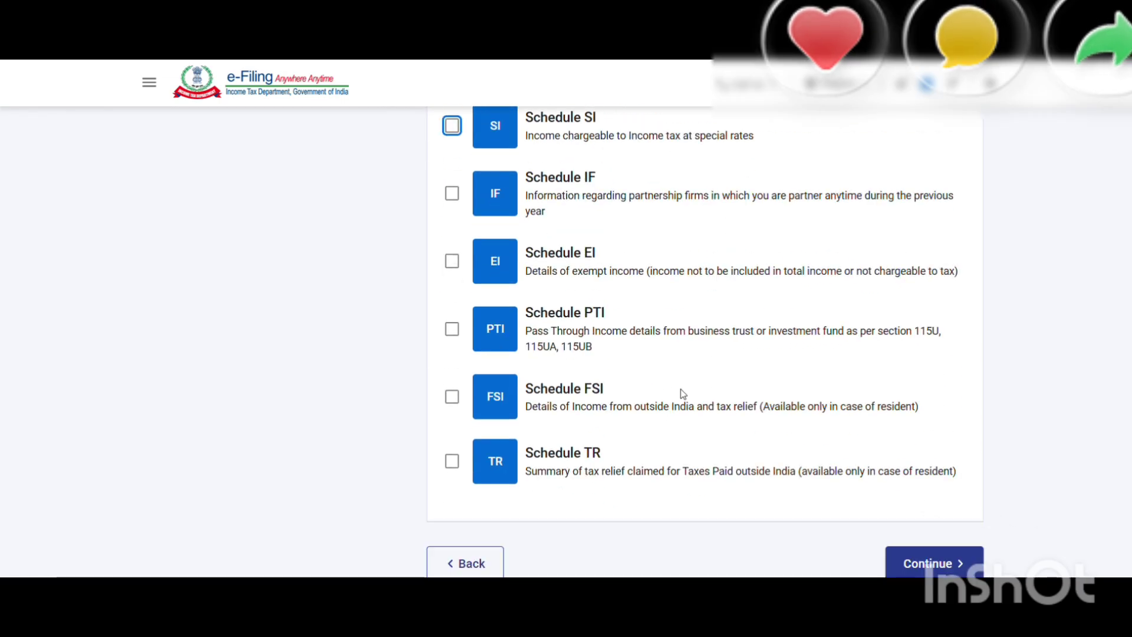
pyautogui.scroll(10, 677, 323)
pyautogui.scroll(3, 188, 382)
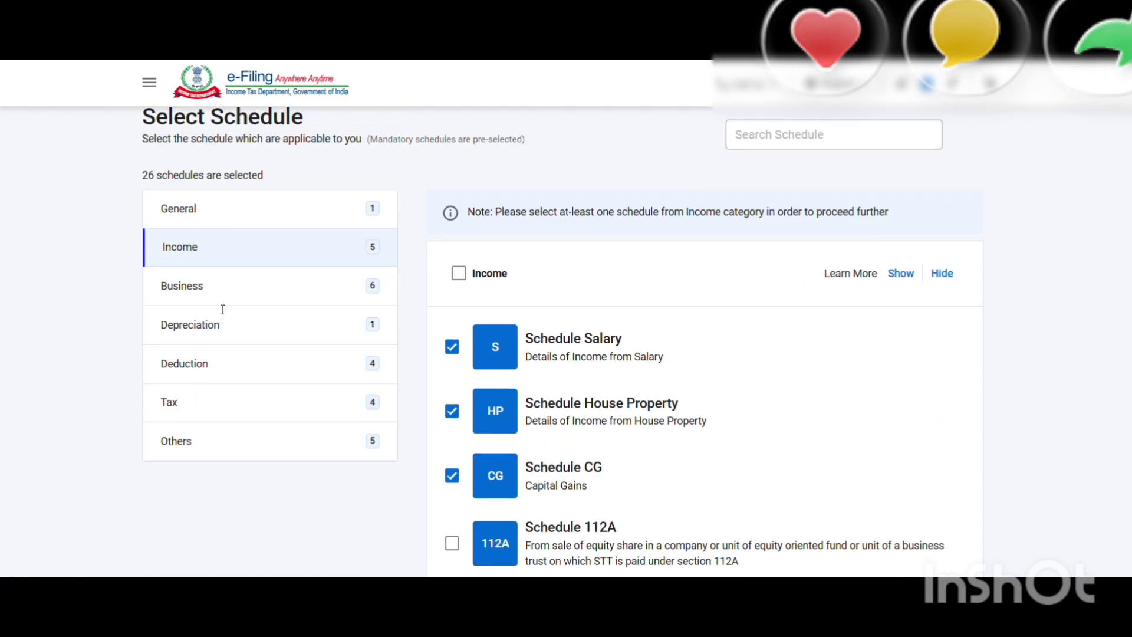
# Review which Business schedules are selected, from Part A - Balance Sheet through Schedule GST
pyautogui.click(241, 291)
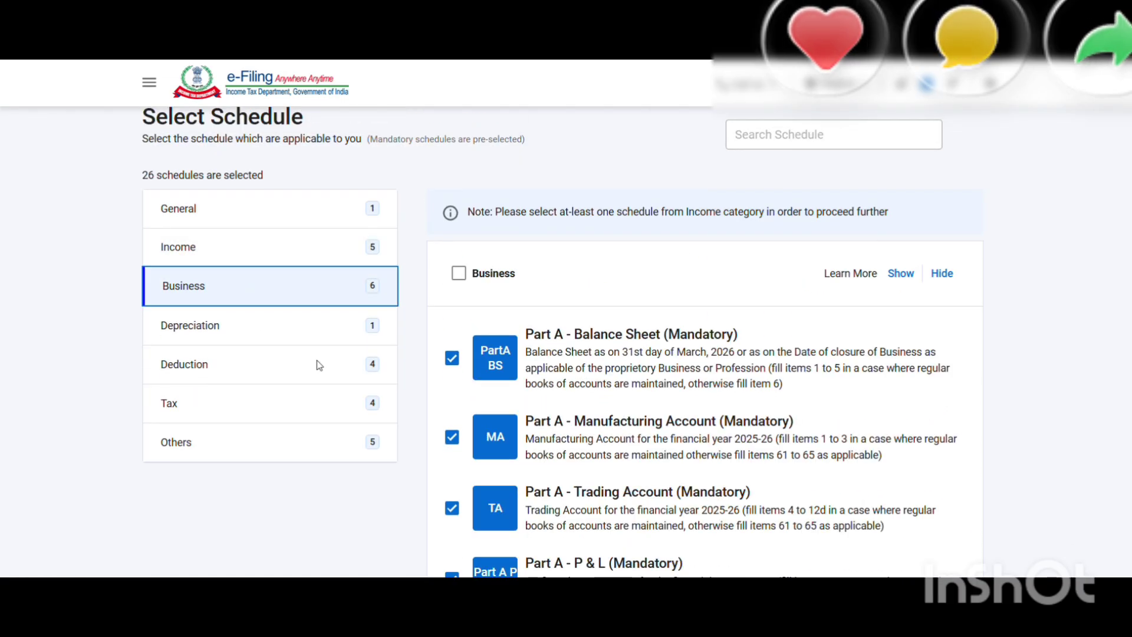
pyautogui.scroll(-5, 585, 378)
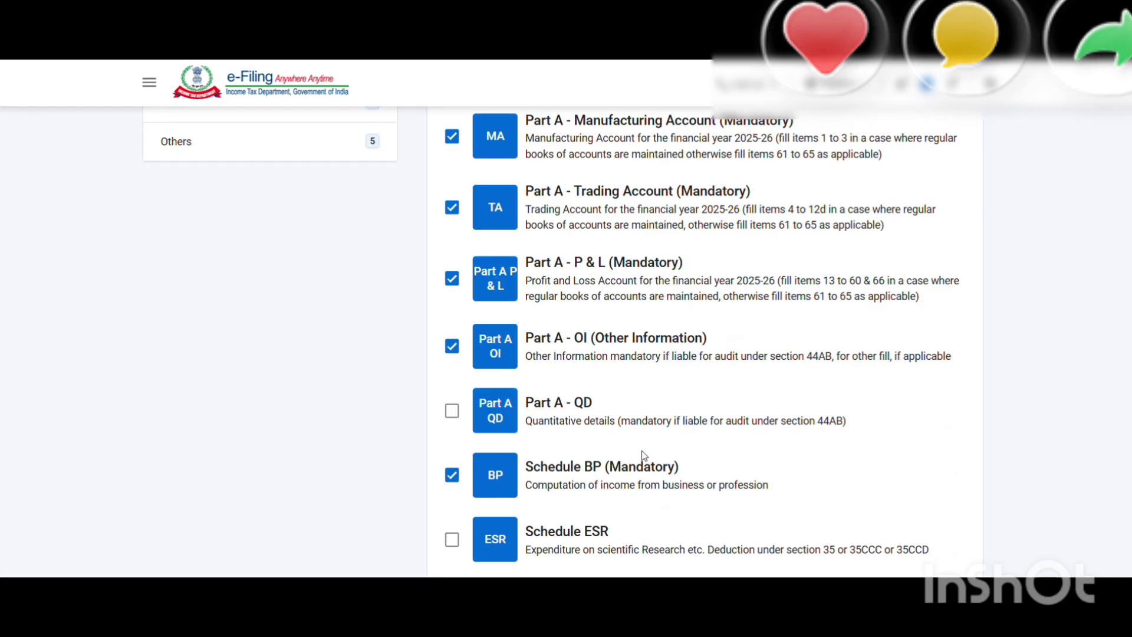
pyautogui.scroll(-2, 642, 453)
pyautogui.scroll(-2, 641, 451)
pyautogui.scroll(10, 642, 451)
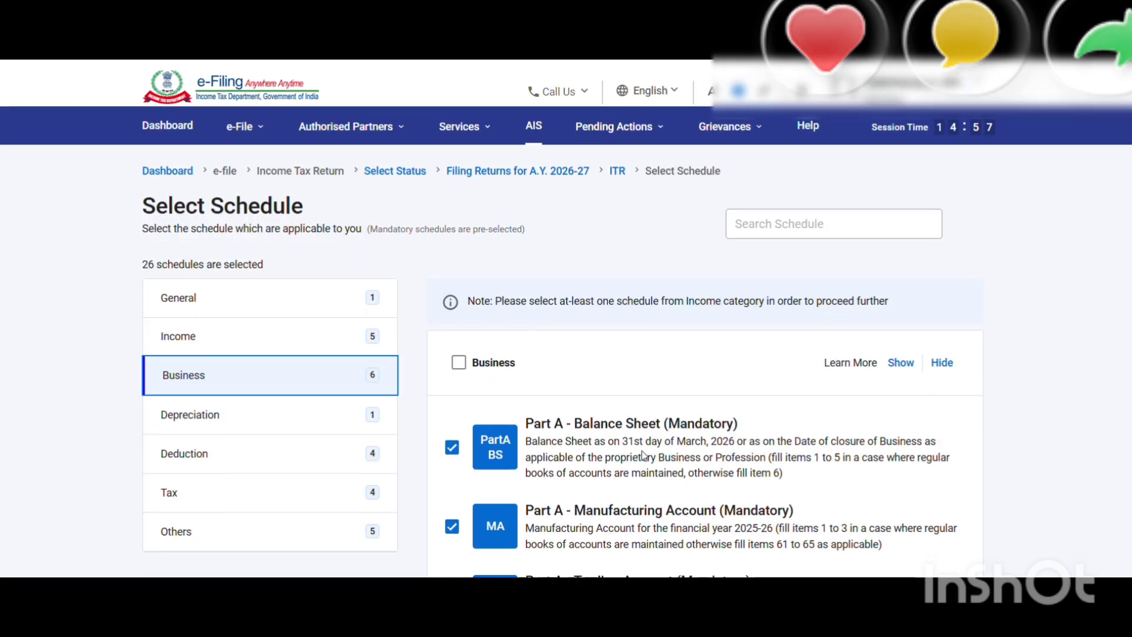
pyautogui.scroll(-7, 641, 451)
pyautogui.scroll(-7, 644, 454)
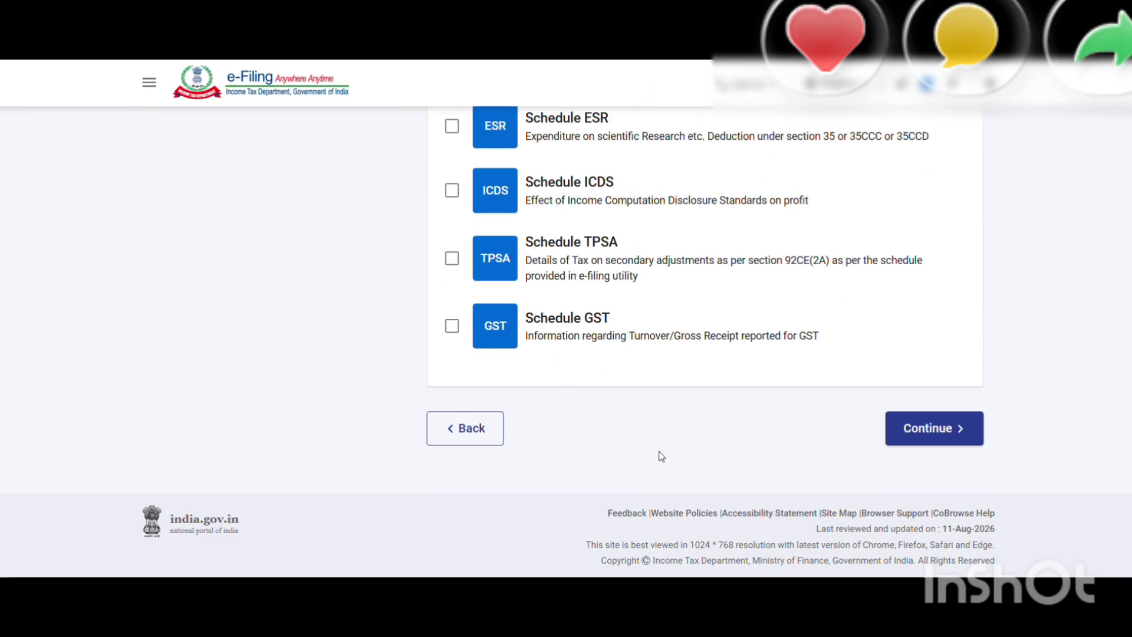
# Proceed with the selected schedules, skipping the schedule questions, and acknowledge the notice about pre-filled return data
pyautogui.click(932, 430)
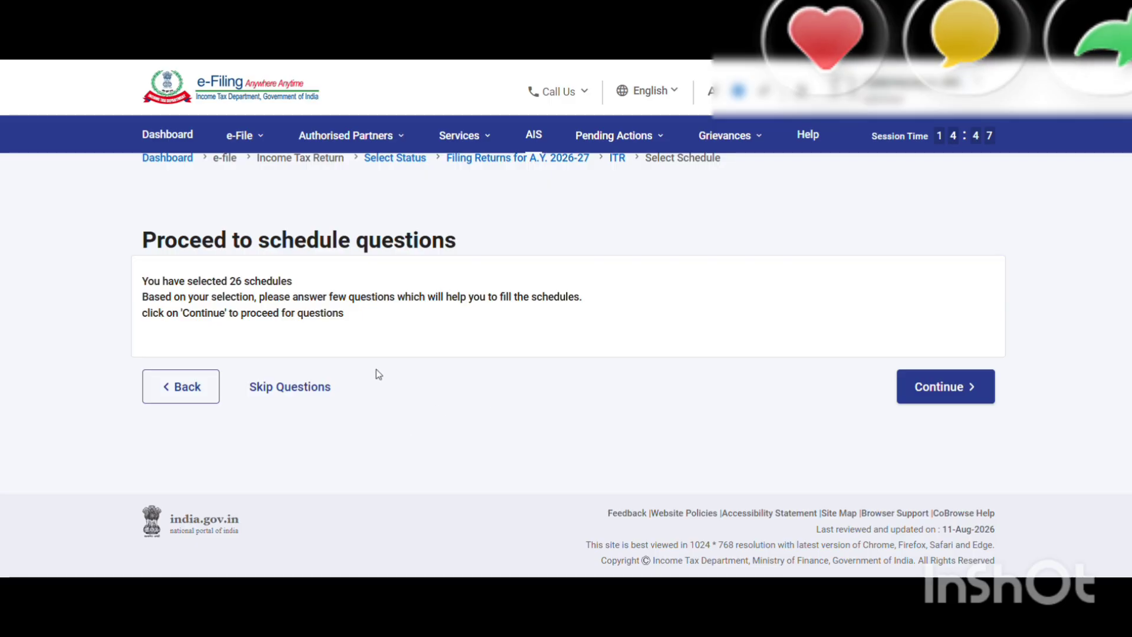
pyautogui.click(290, 387)
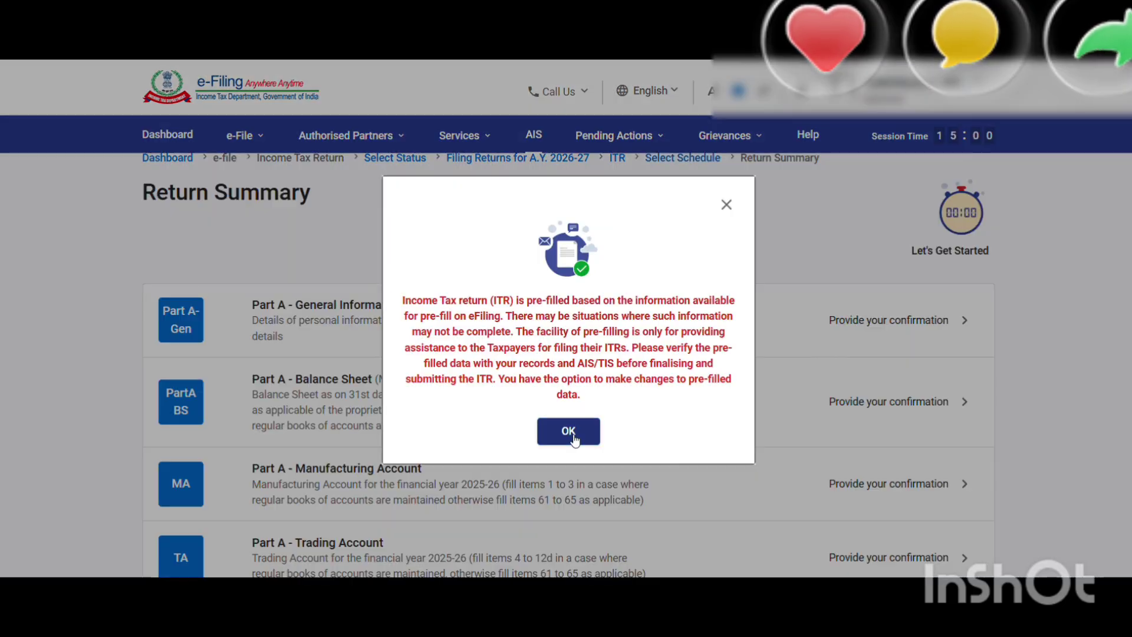
pyautogui.click(566, 500)
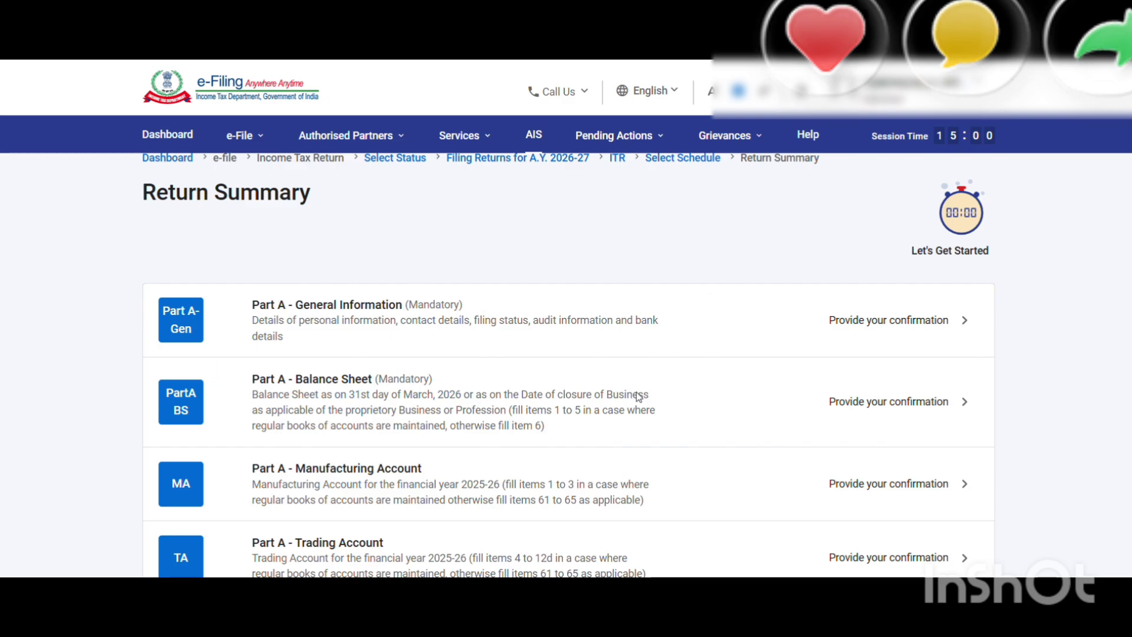
# Look through all the schedules listed in the Return Summary, down to Part B - TTI and back
pyautogui.scroll(-18, 636, 391)
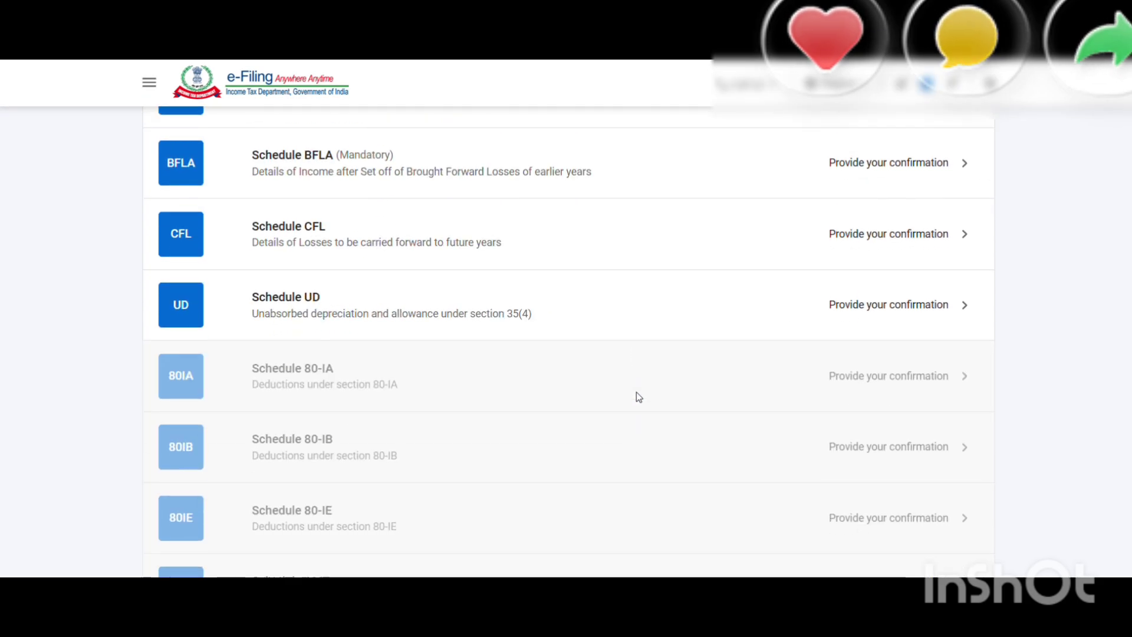
pyautogui.scroll(-10, 637, 392)
pyautogui.scroll(-6, 637, 392)
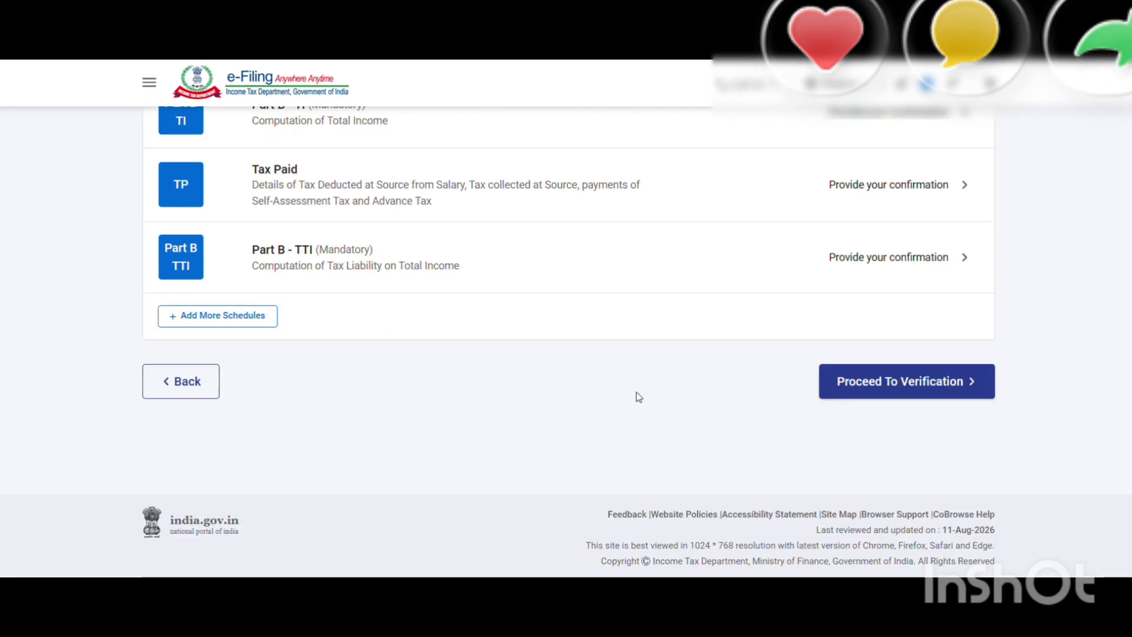
pyautogui.scroll(20, 636, 392)
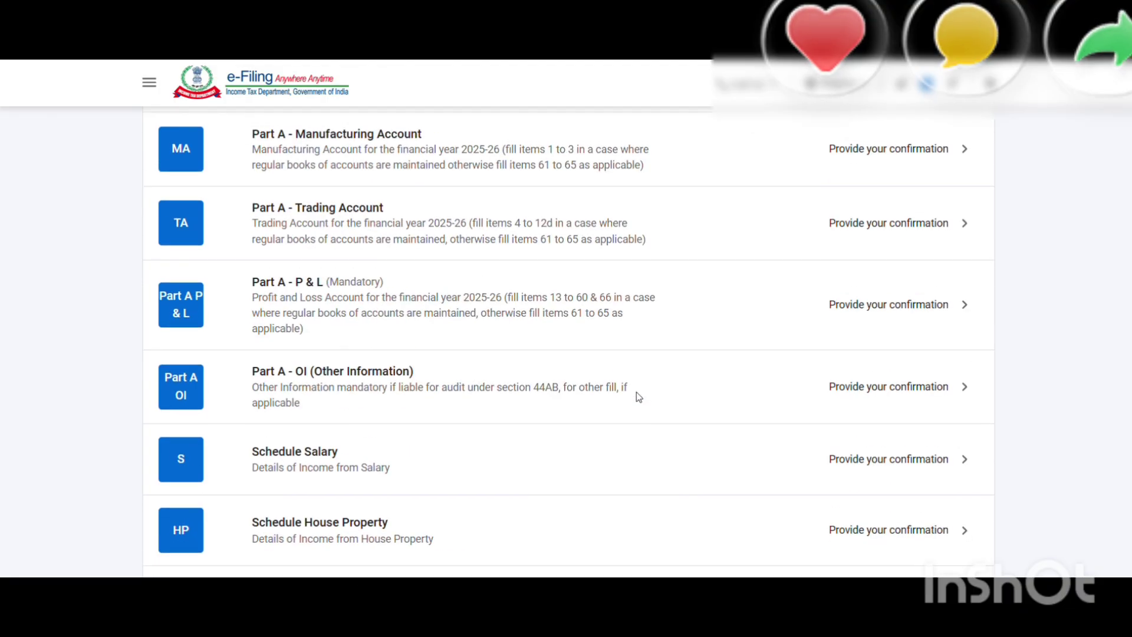
pyautogui.scroll(8, 636, 391)
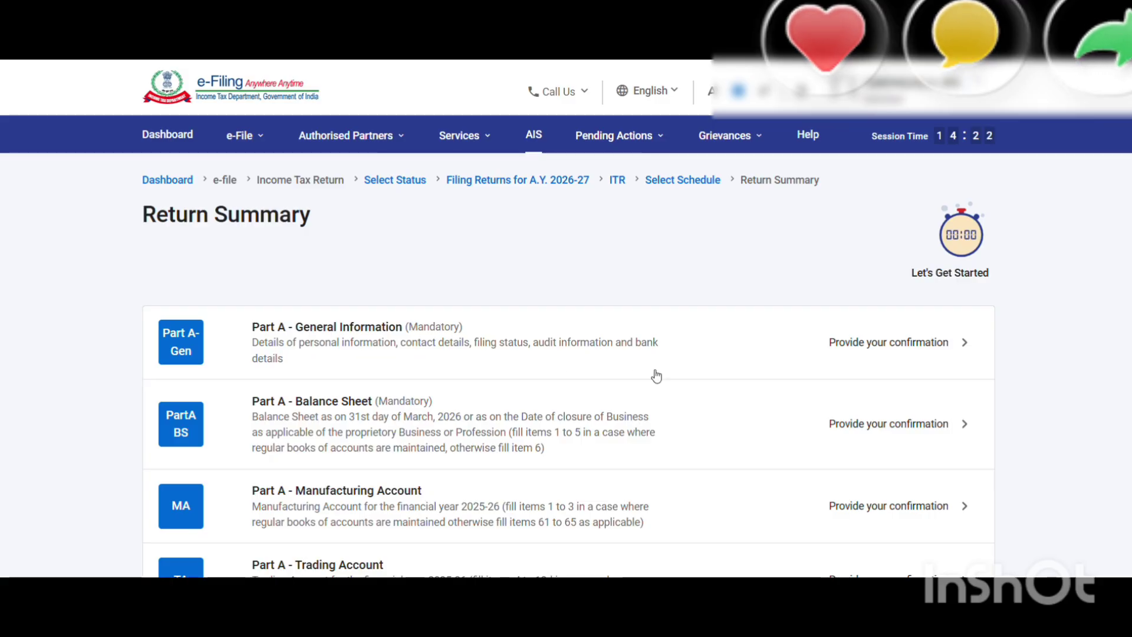
# Open Part A - General Information and set the due date for filing the return of income to 31st August
pyautogui.click(890, 352)
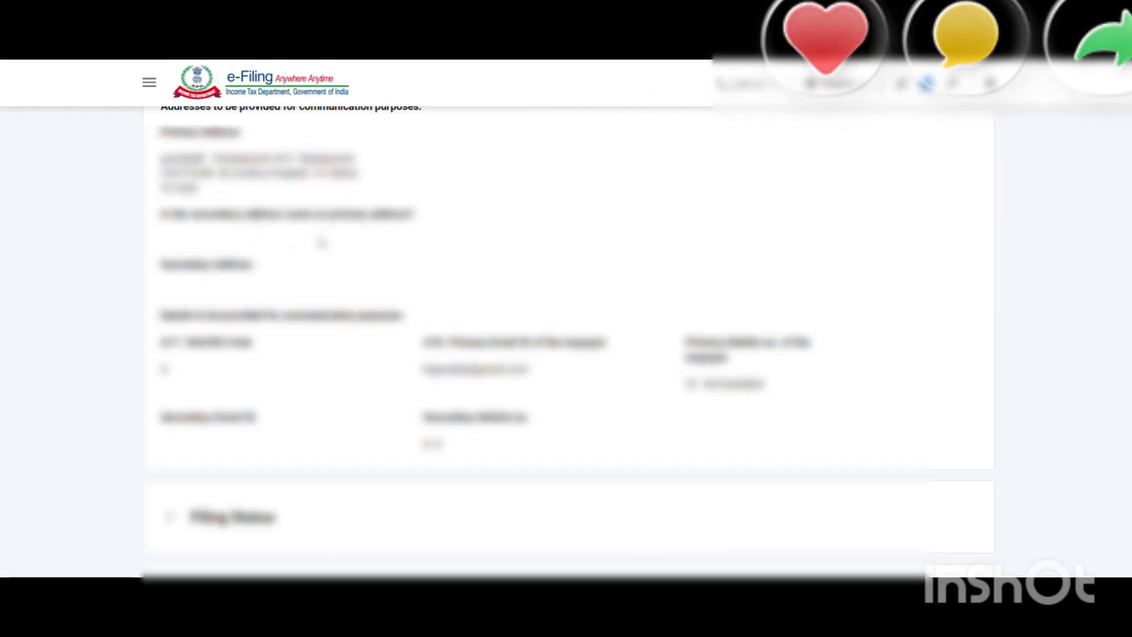
pyautogui.scroll(2, 834, 303)
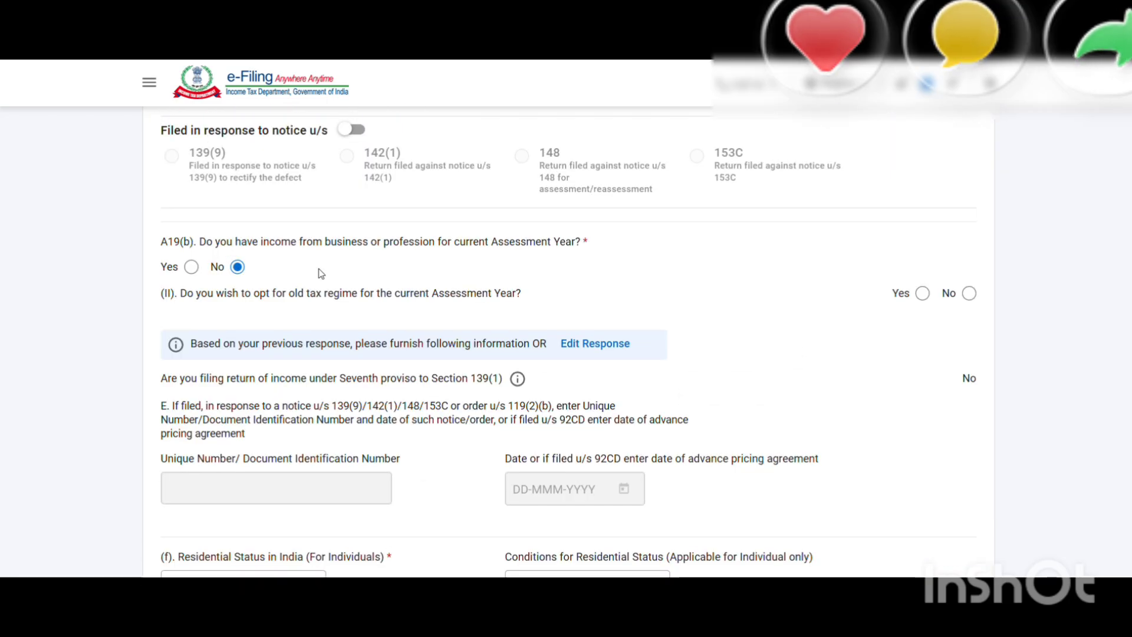
pyautogui.scroll(4, 321, 273)
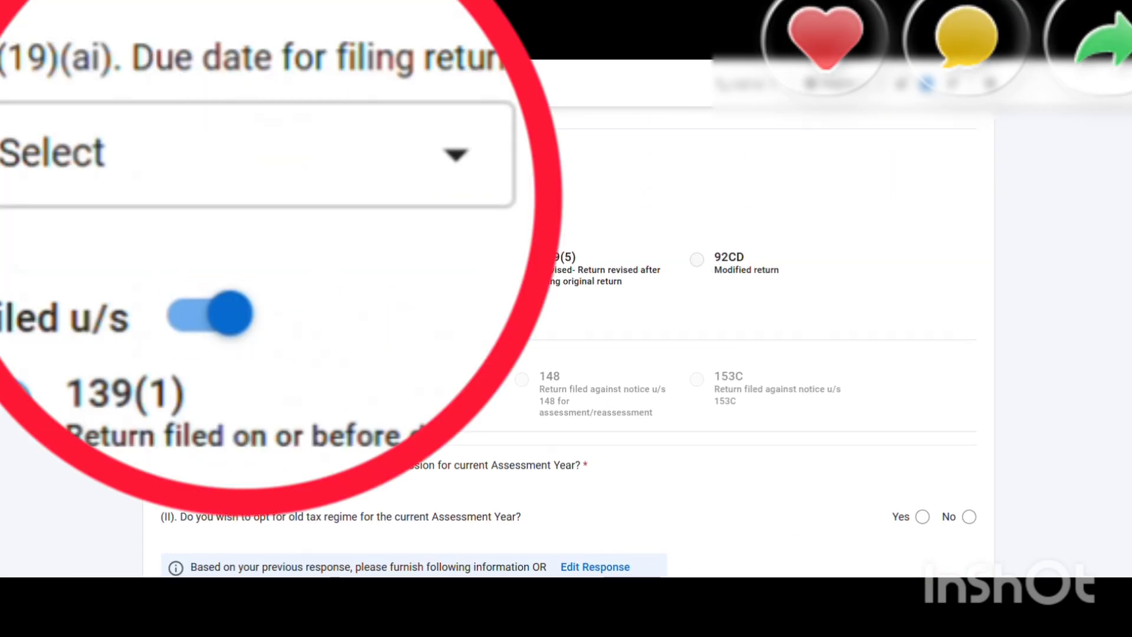
pyautogui.click(450, 163)
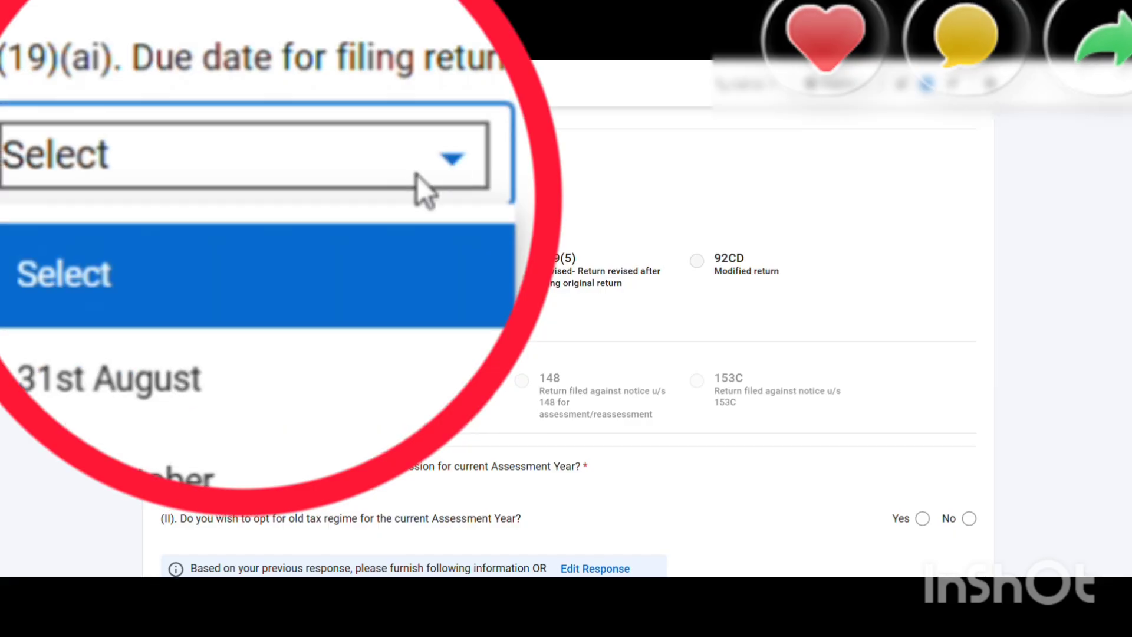
pyautogui.click(128, 383)
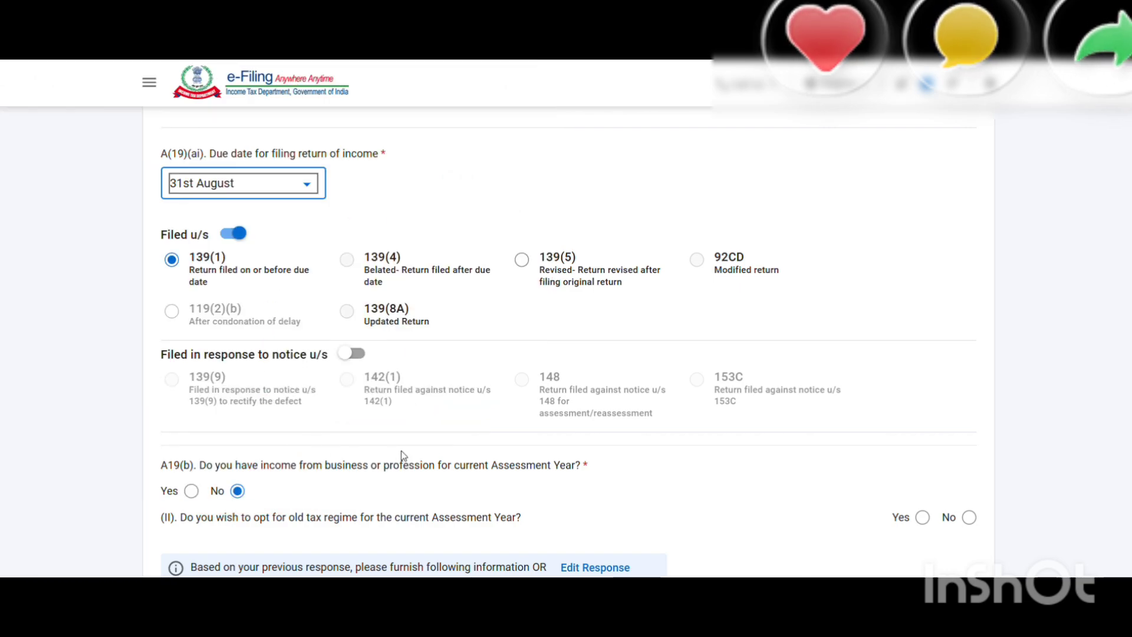
# Answer Yes to having income from business or profession for the current assessment year, and confirm Part A - General Information
pyautogui.scroll(-1, 401, 451)
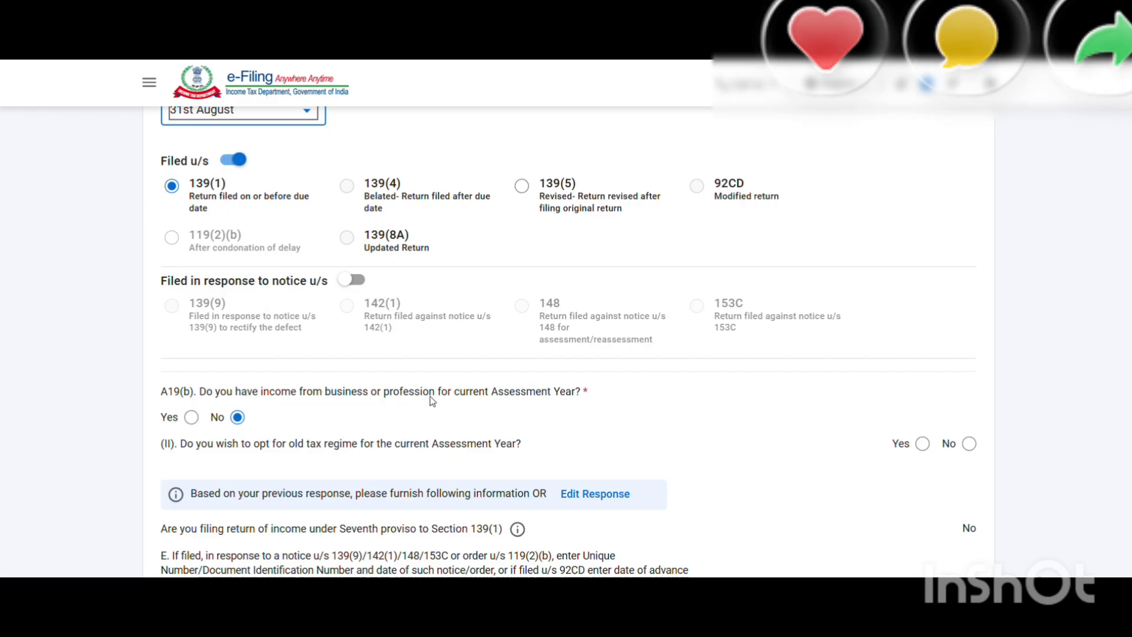
pyautogui.click(191, 417)
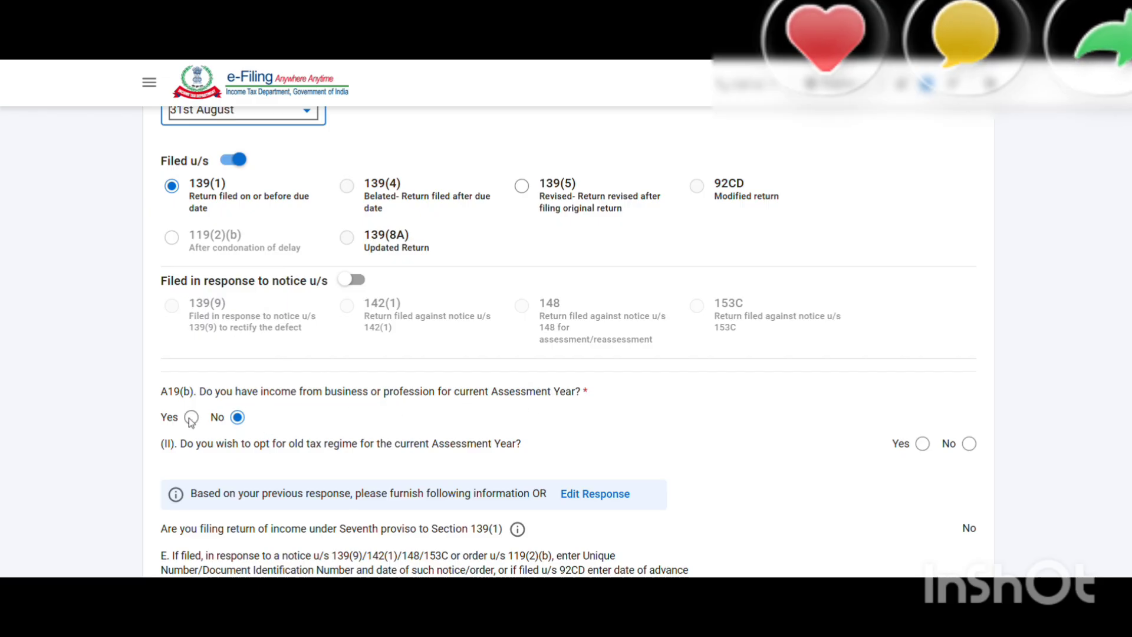
pyautogui.scroll(-10, 329, 428)
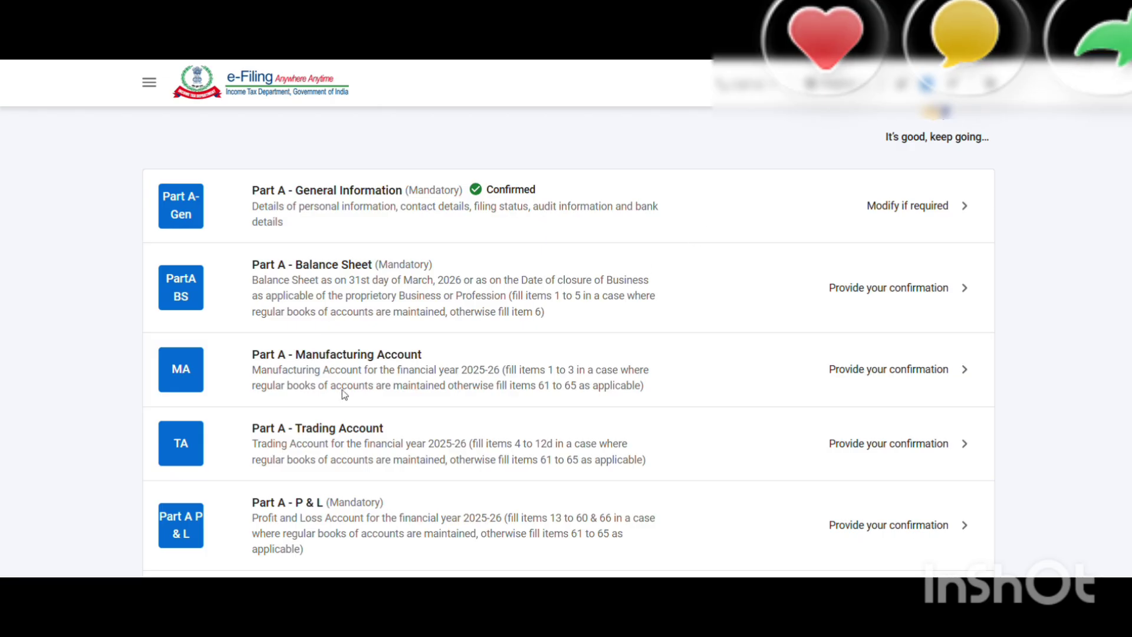
# Open Schedule Salary and add a new entry under Gross Salary
pyautogui.scroll(-4, 348, 458)
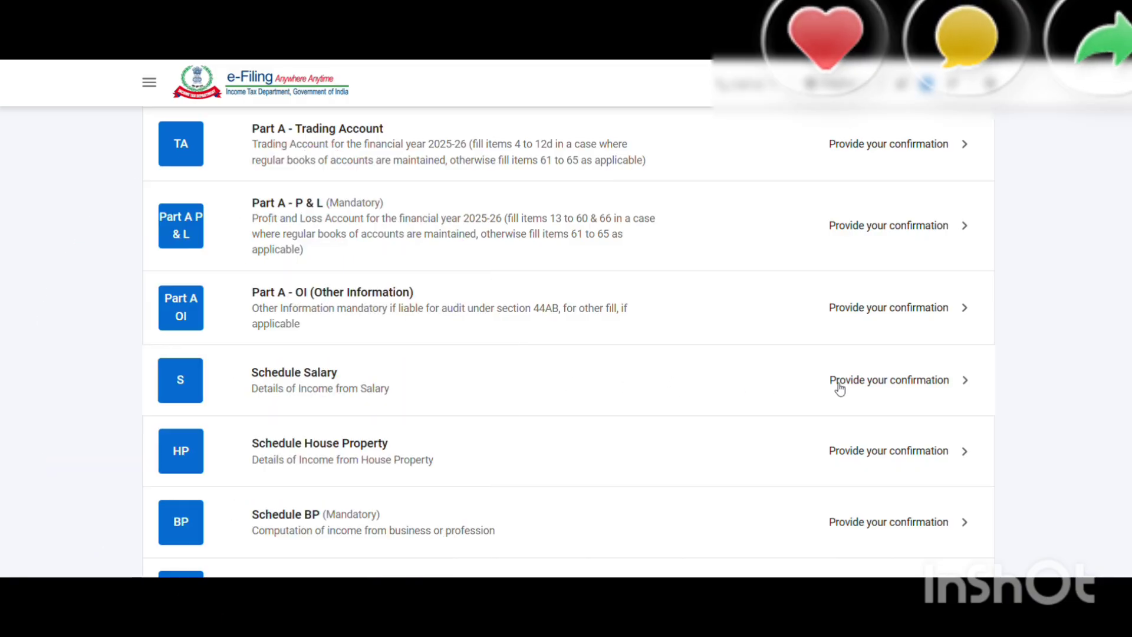
pyautogui.click(840, 387)
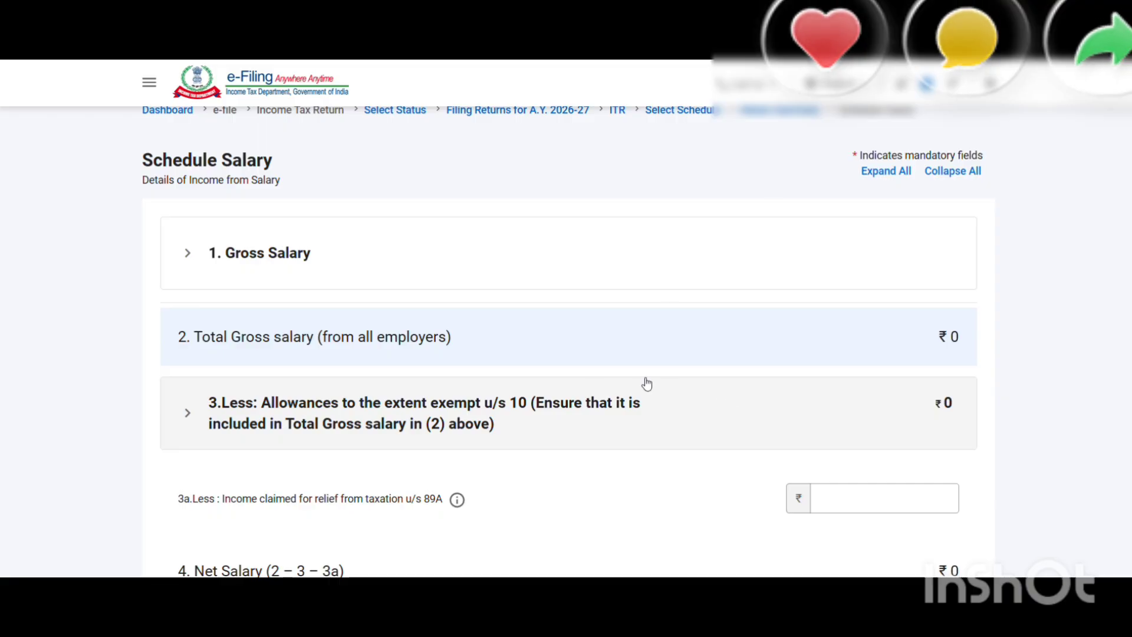
pyautogui.click(215, 259)
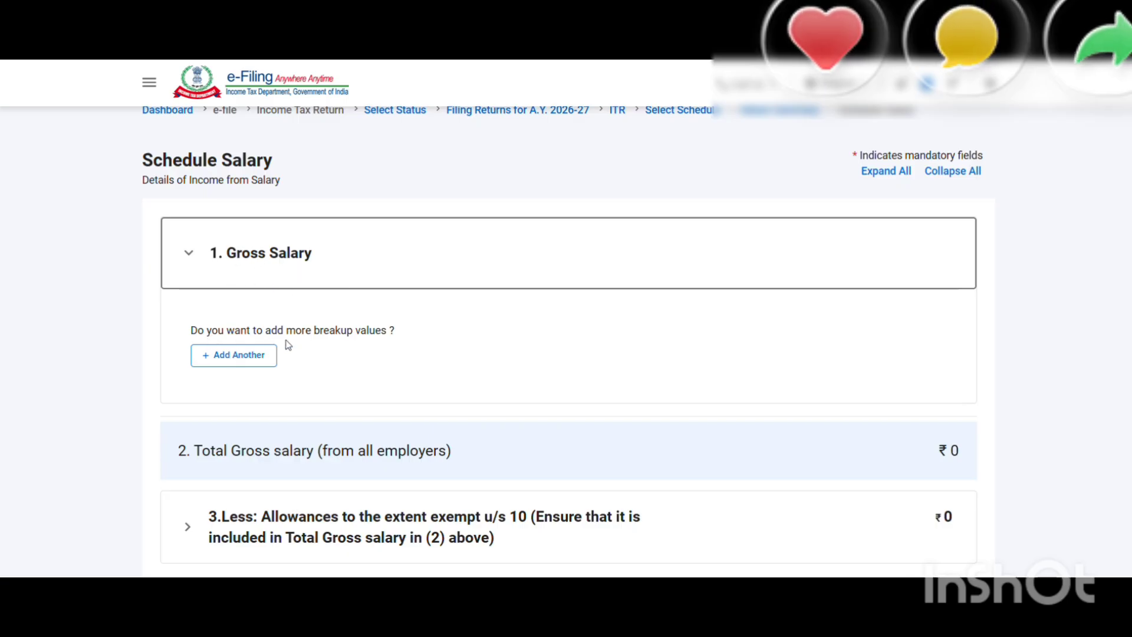
pyautogui.click(232, 356)
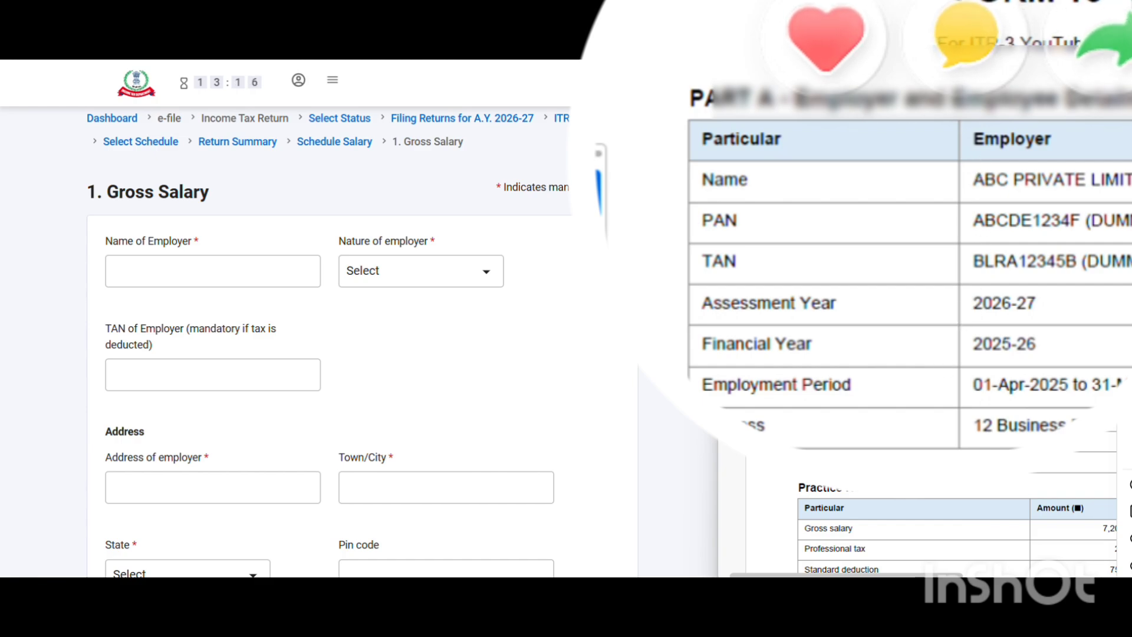
# Enter ABC PRIVATE LIMITED as employer, with Others as its nature, and fill in its TAN and full address from Form 16
pyautogui.click(218, 269)
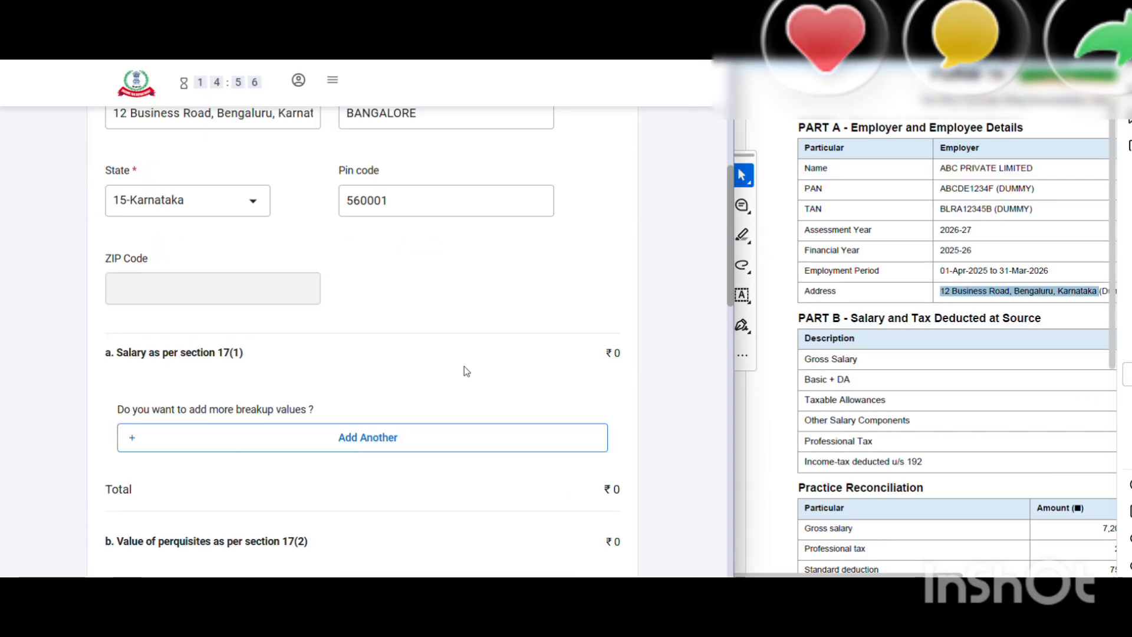
pyautogui.scroll(7, 465, 366)
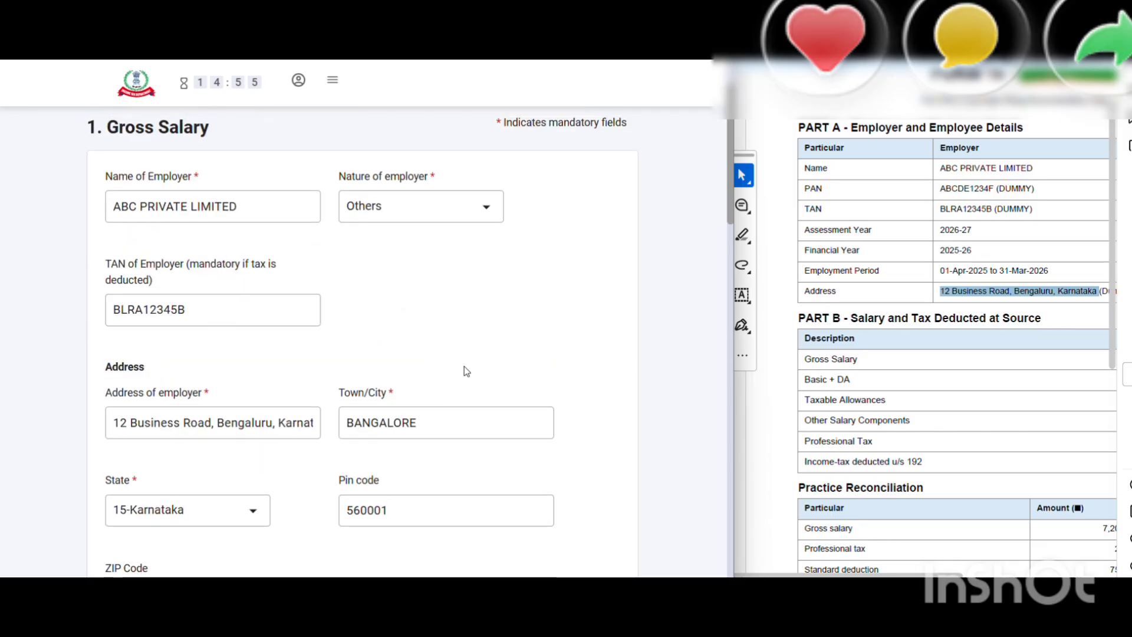
pyautogui.scroll(-7, 466, 362)
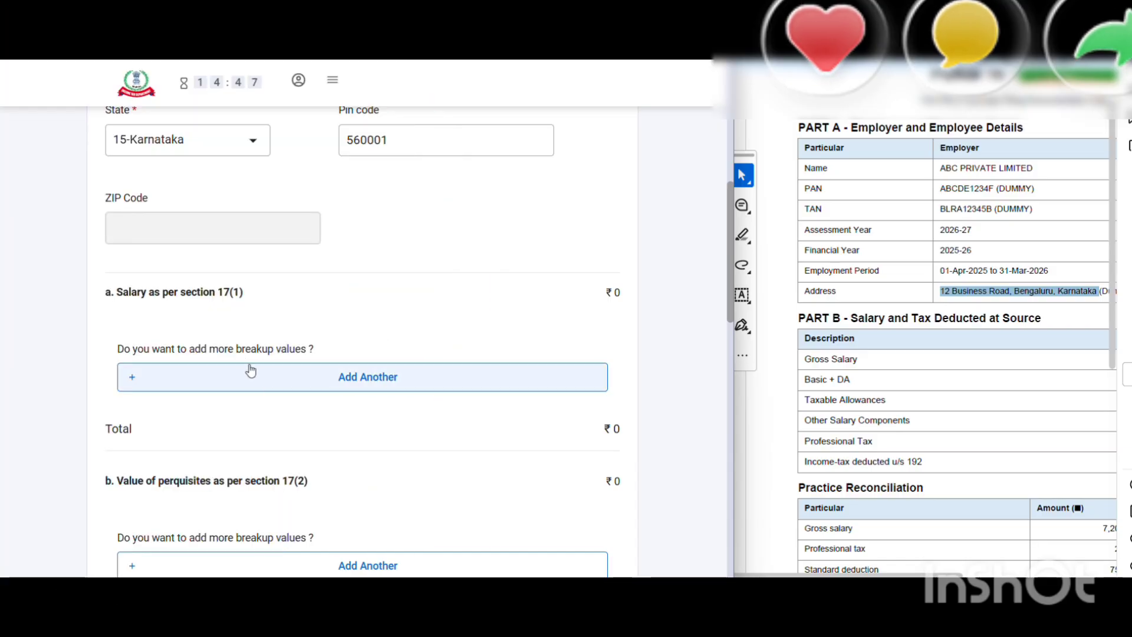
# Add a breakup entry under Salary as per section 17(1) with nature Basic Salary and amount 720000
pyautogui.click(370, 380)
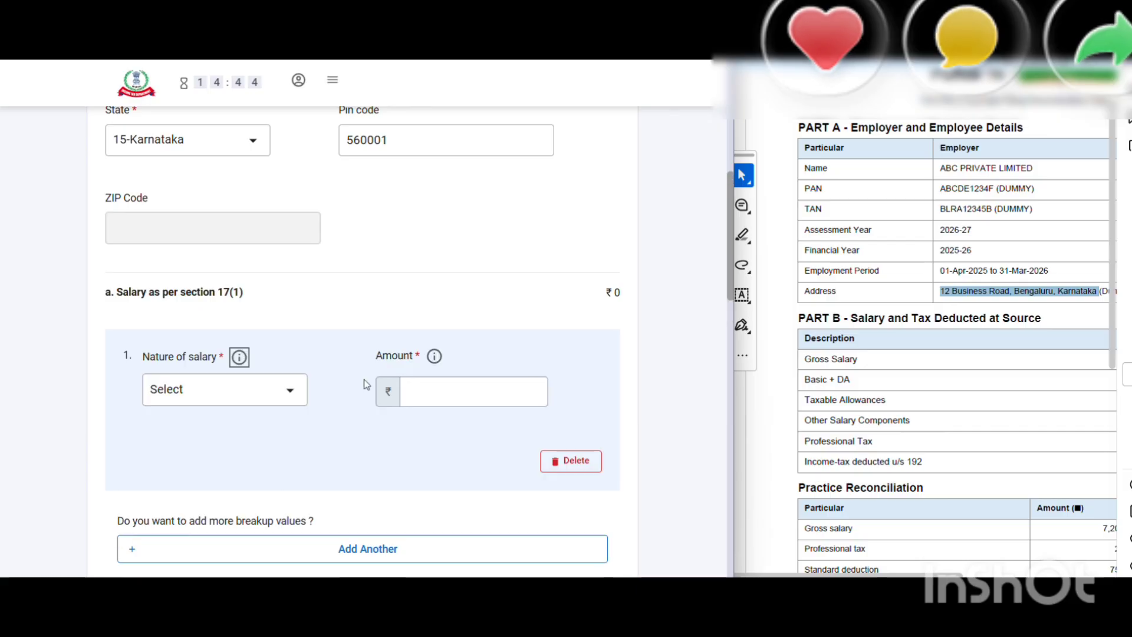
pyautogui.click(274, 390)
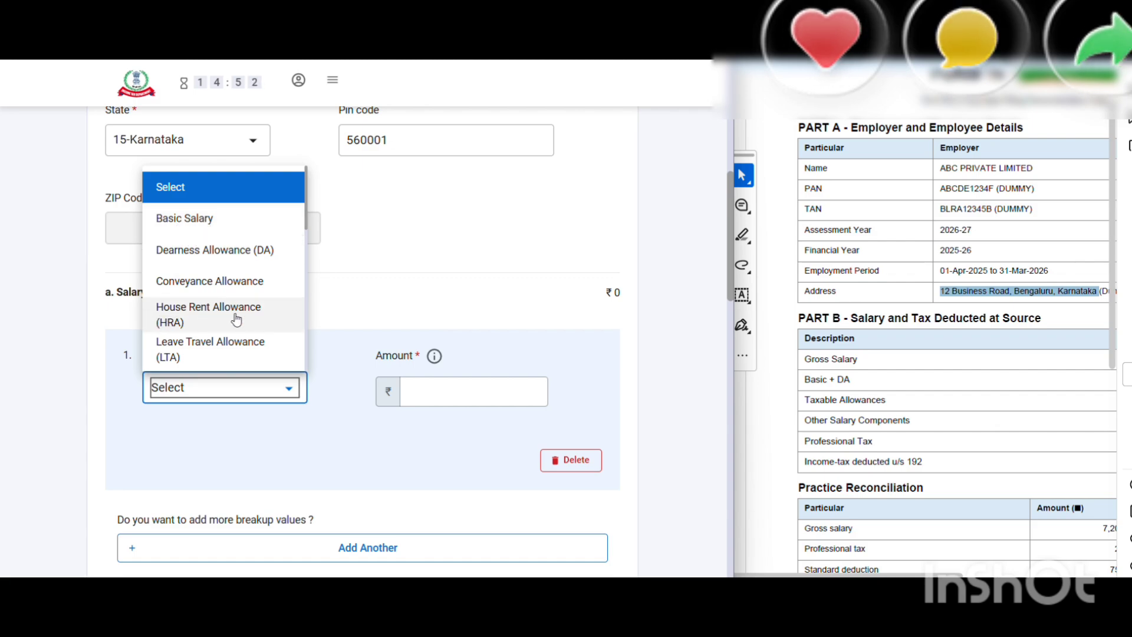
pyautogui.scroll(-3, 209, 327)
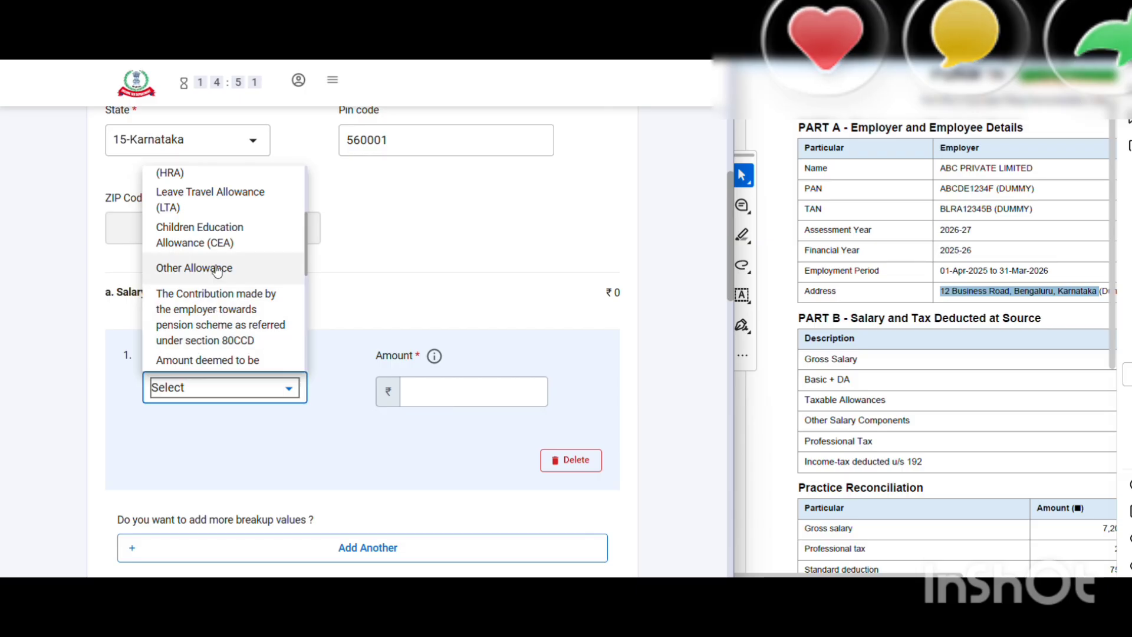
pyautogui.scroll(-4, 210, 267)
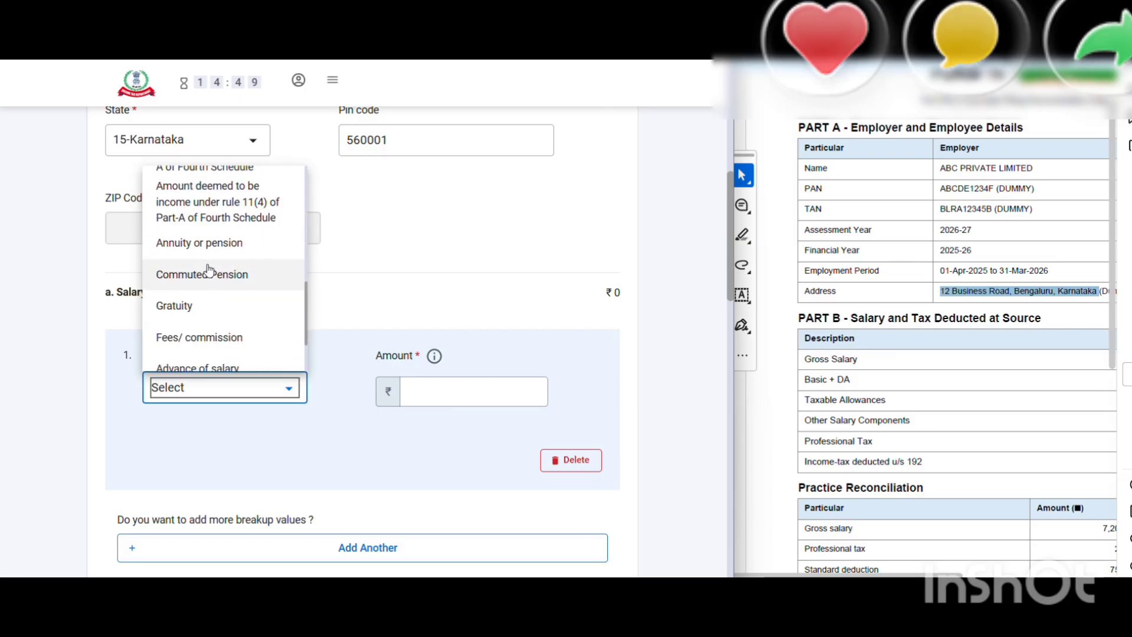
pyautogui.scroll(1, 210, 280)
pyautogui.scroll(7, 210, 287)
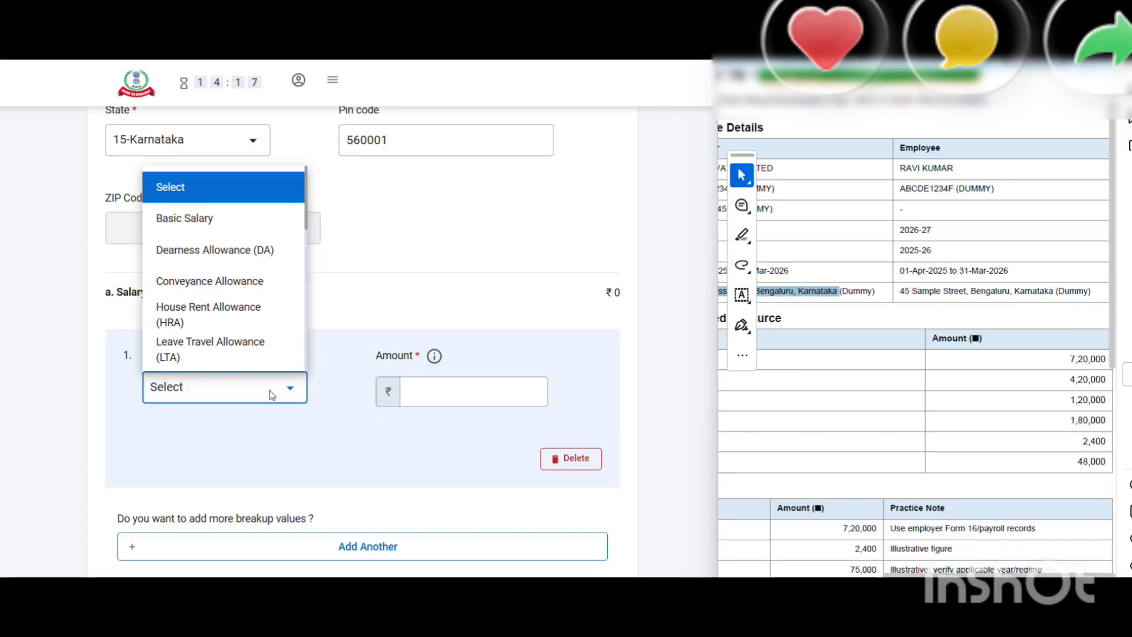
pyautogui.click(203, 222)
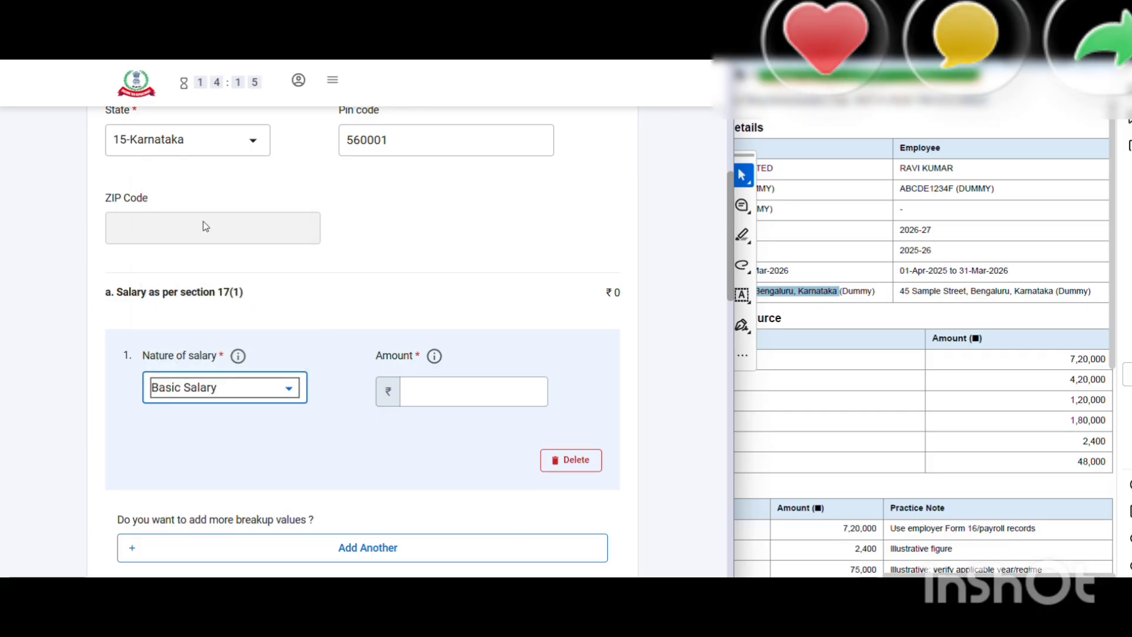
pyautogui.click(435, 391)
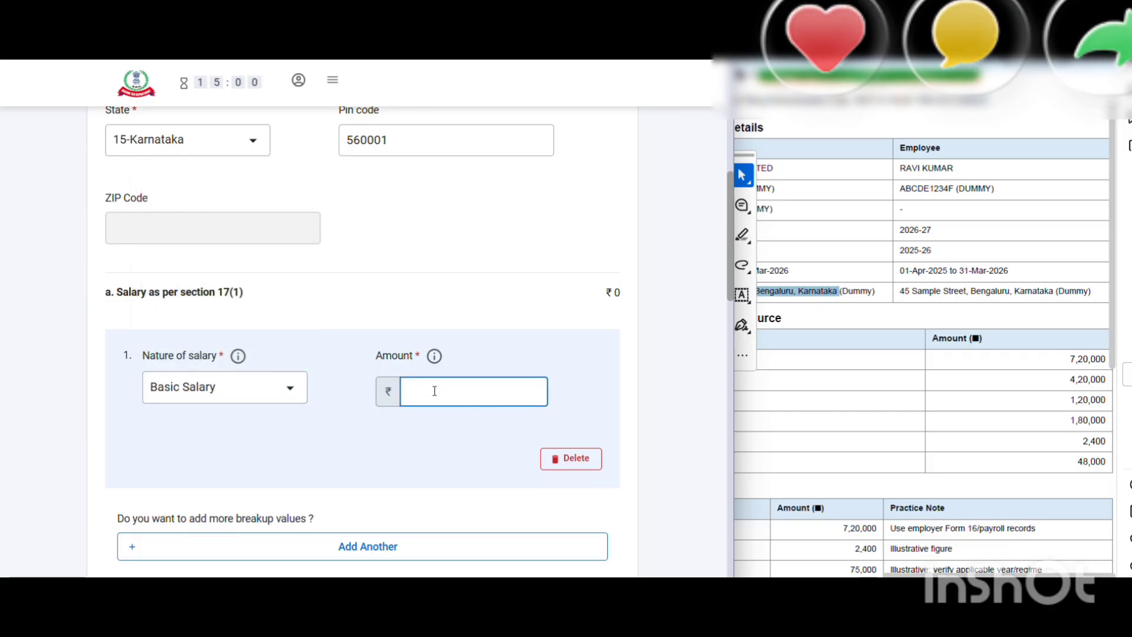
pyautogui.write('720000')
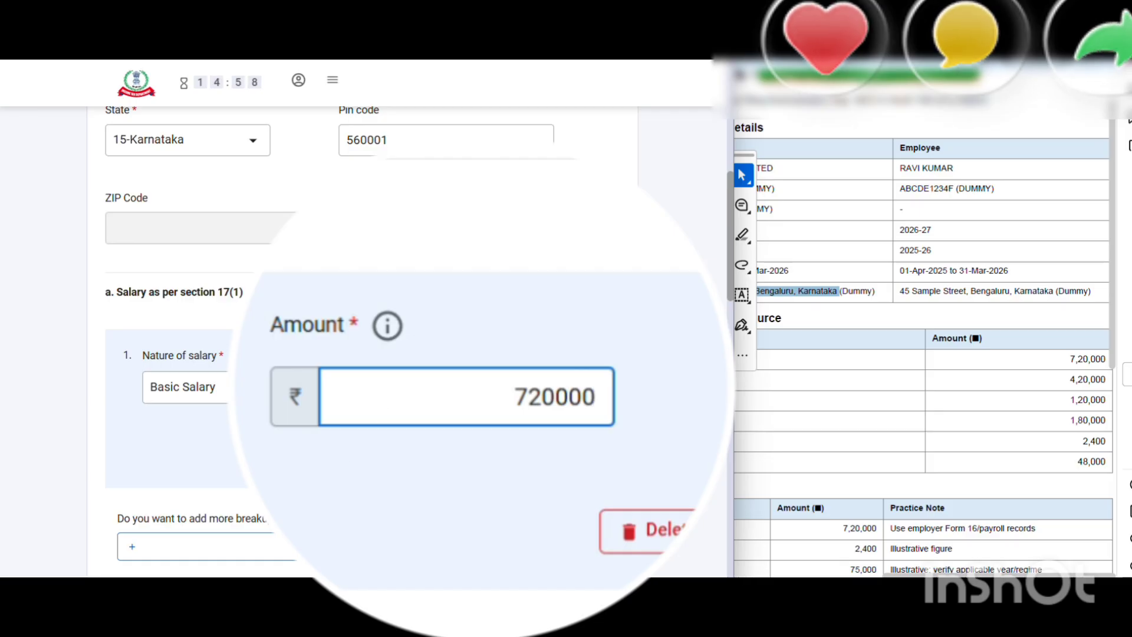
pyautogui.click(413, 470)
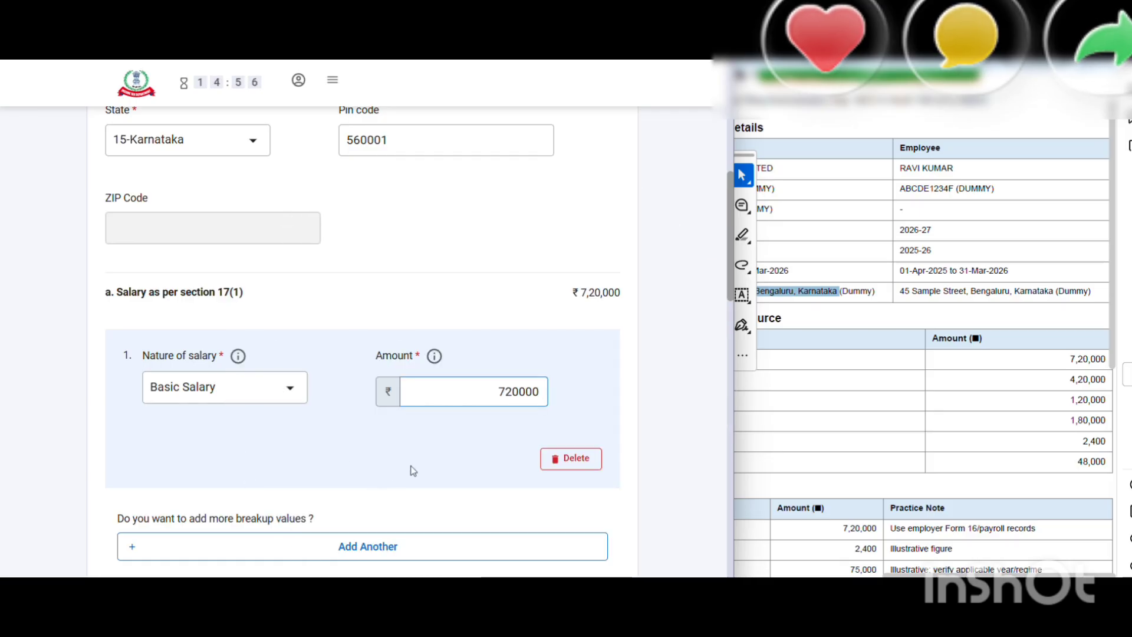
# Set the Basic Salary amount to 420000
pyautogui.click(541, 392)
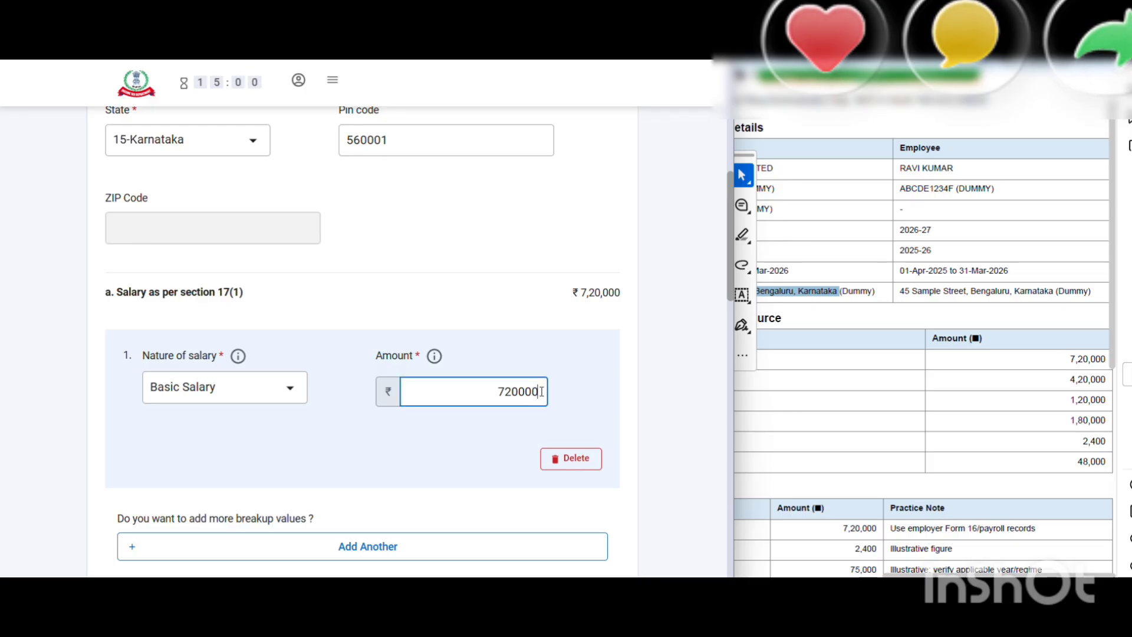
pyautogui.press('BackSpace')
pyautogui.press('BackSpace')
pyautogui.press('BackSpace')
pyautogui.press('BackSpace')
pyautogui.press('BackSpace')
pyautogui.press('BackSpace')
pyautogui.write('420000')
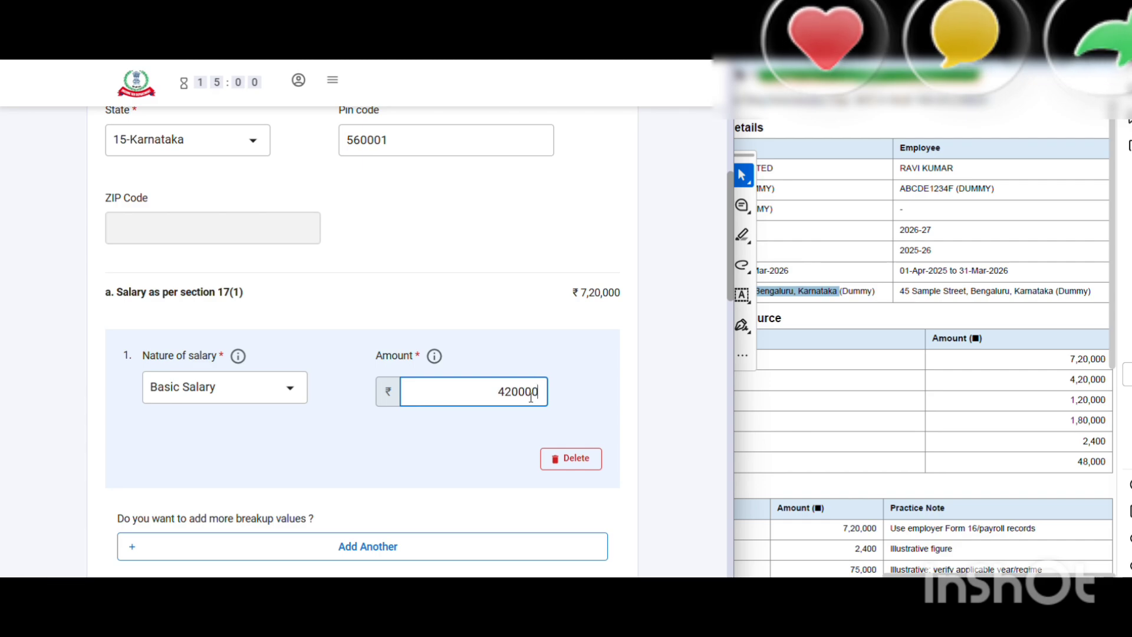
pyautogui.click(324, 477)
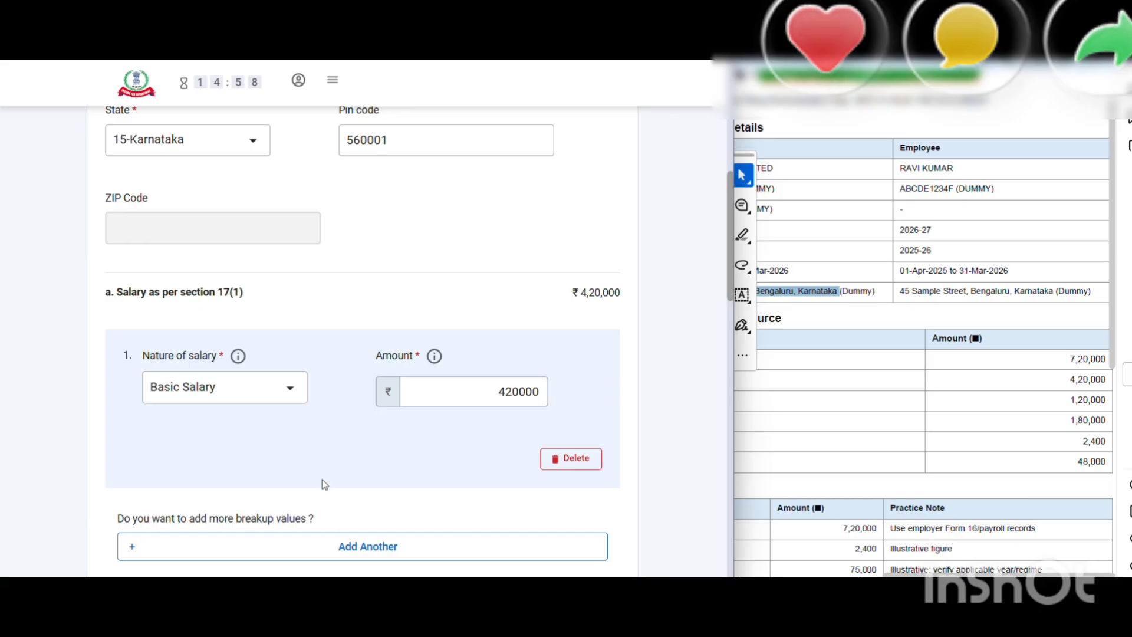
# Add Other Allowance of 120000 and Others, described as SALARY COMPONENTS, of 180000 to the section 17(1) salary breakup
pyautogui.click(371, 546)
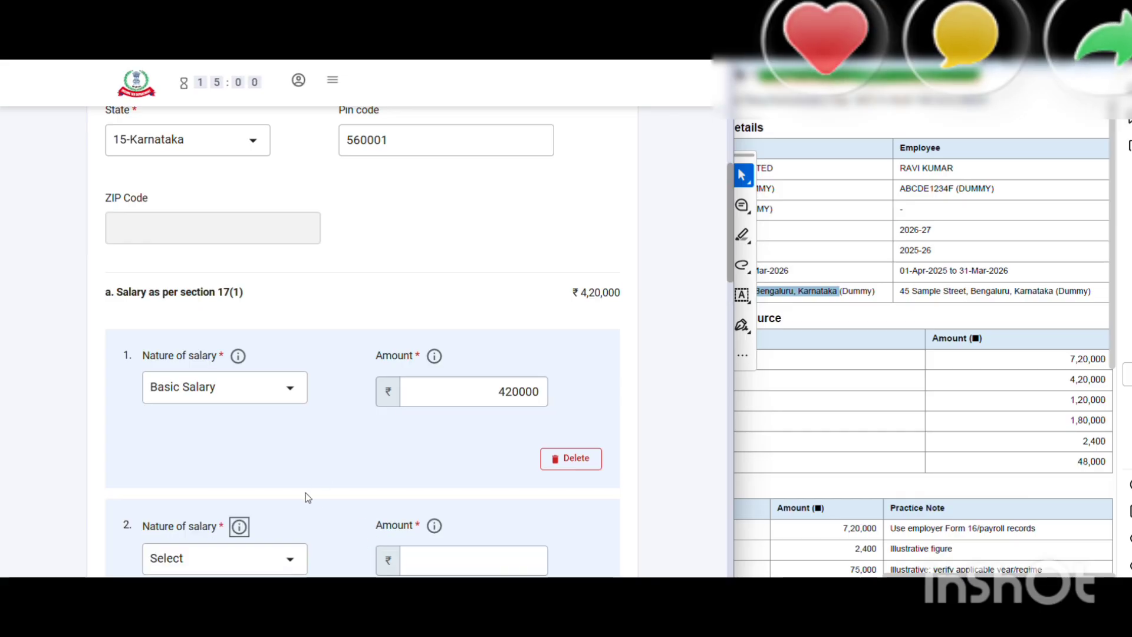
pyautogui.scroll(-1, 304, 490)
pyautogui.scroll(-1, 302, 485)
pyautogui.click(286, 483)
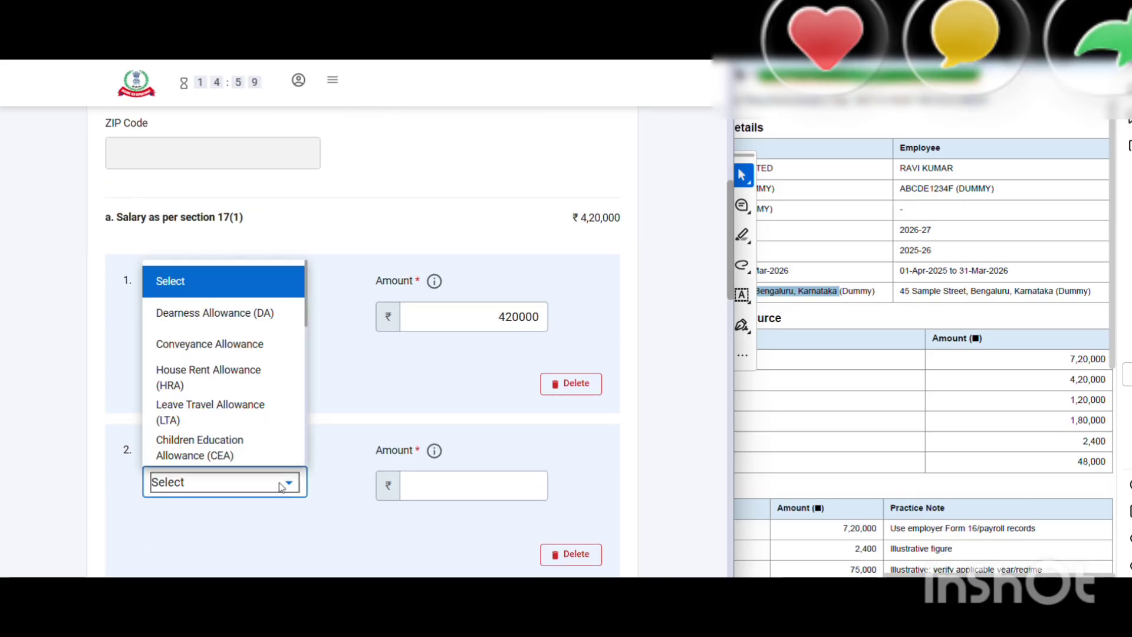
pyautogui.moveTo(947, 575); pyautogui.dragTo(808, 575)
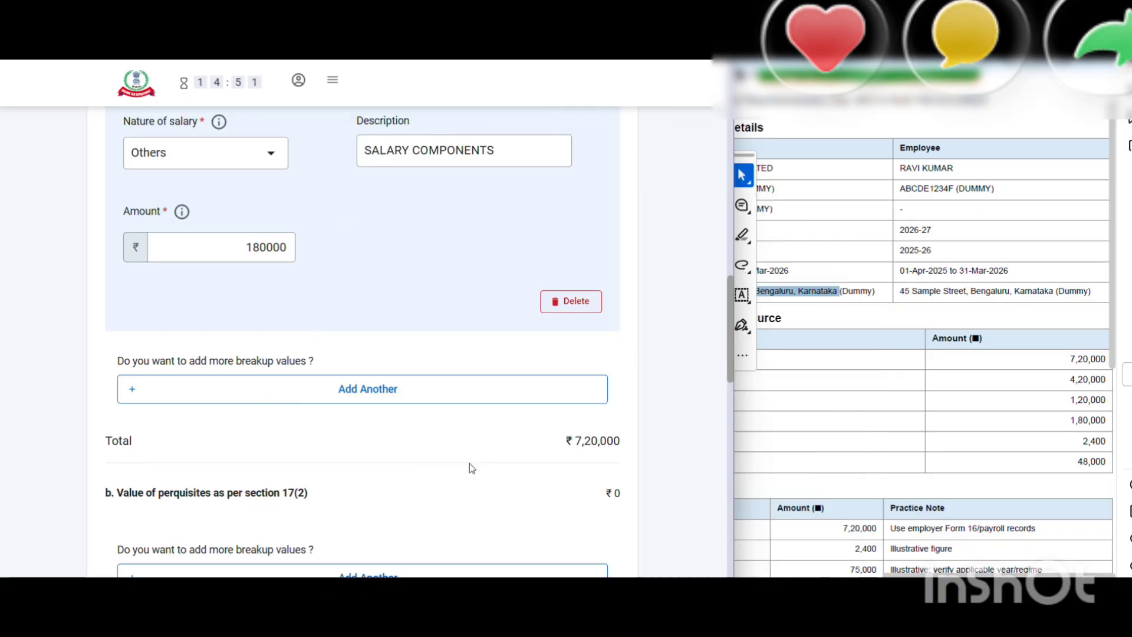
# Delete the Others and Other Allowance entries from the section 17(1) salary breakup
pyautogui.scroll(3, 470, 462)
pyautogui.scroll(7, 469, 464)
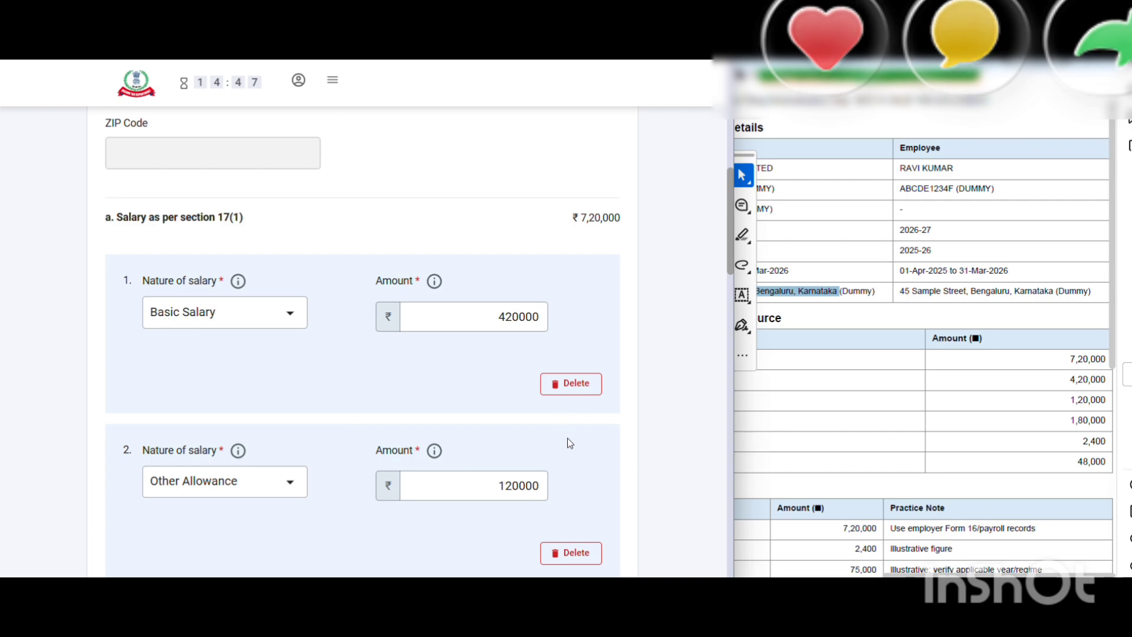
pyautogui.scroll(-7, 597, 466)
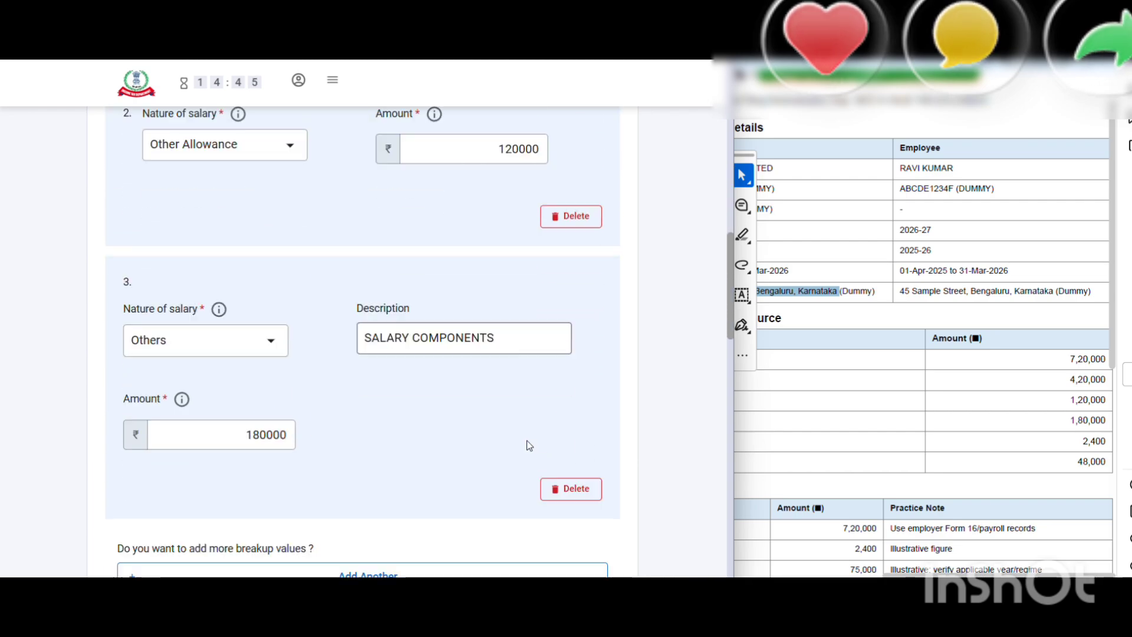
pyautogui.click(577, 452)
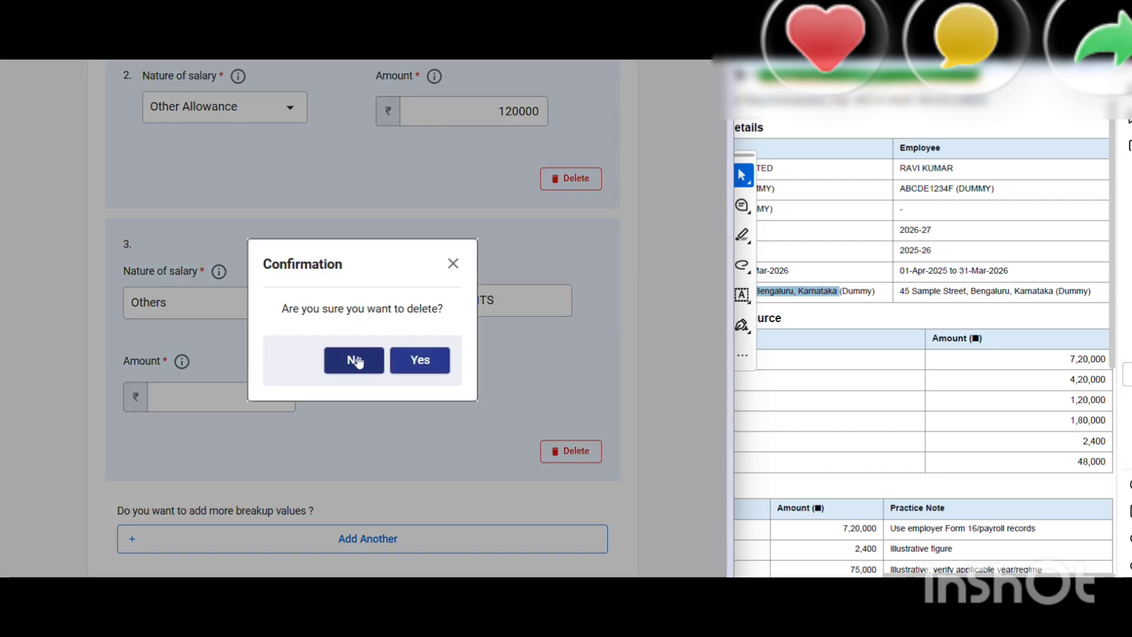
pyautogui.click(419, 360)
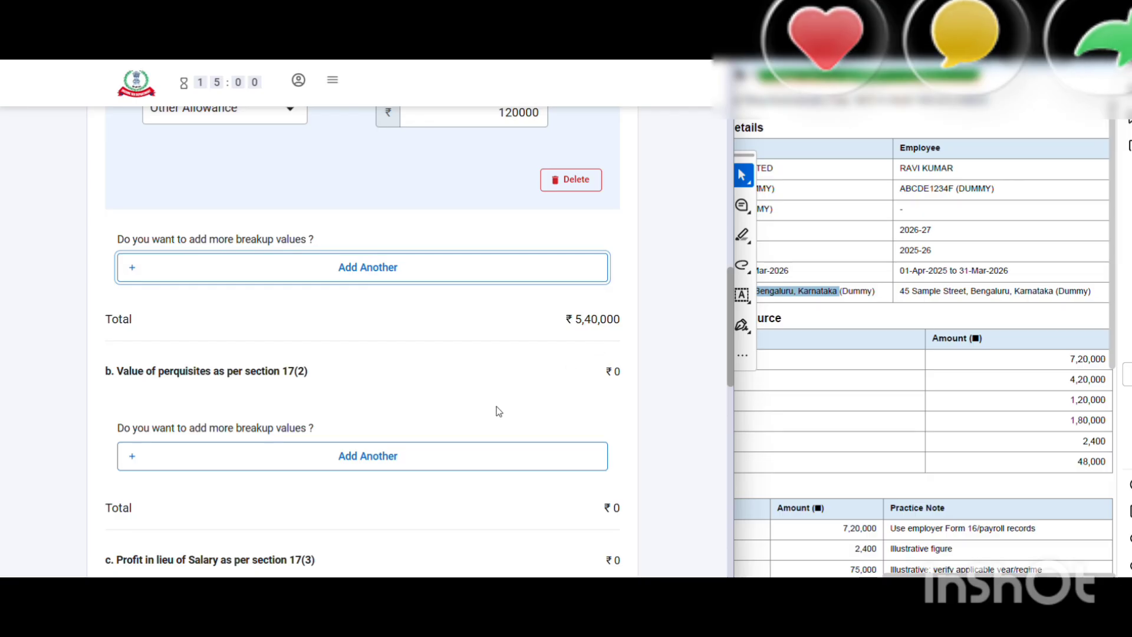
pyautogui.scroll(3, 498, 407)
pyautogui.click(575, 328)
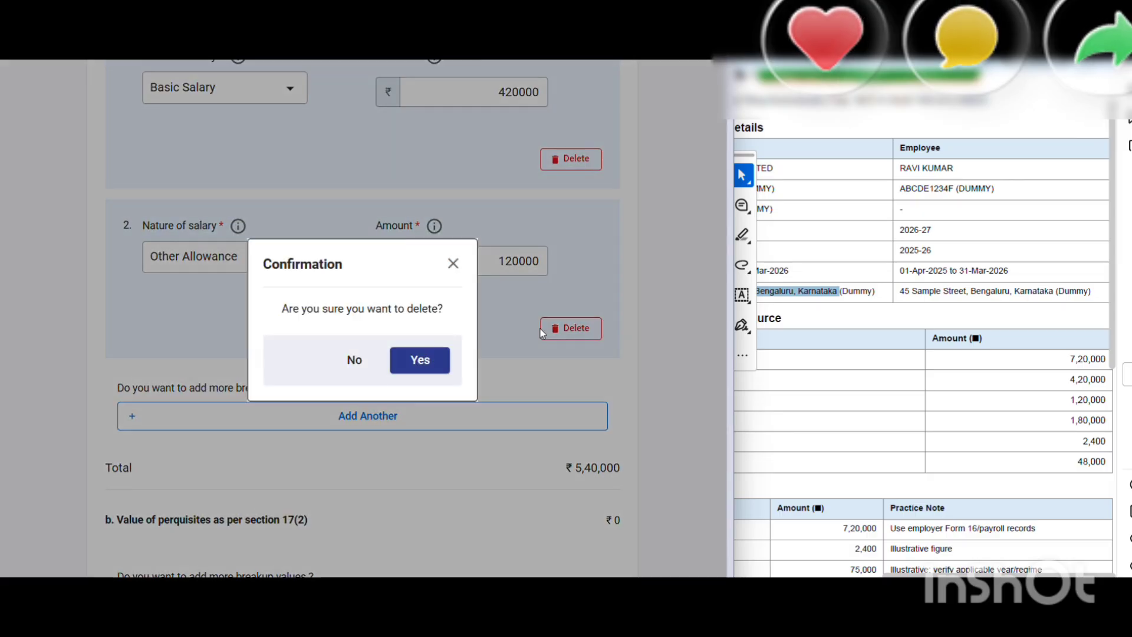
pyautogui.click(421, 367)
pyautogui.scroll(4, 457, 357)
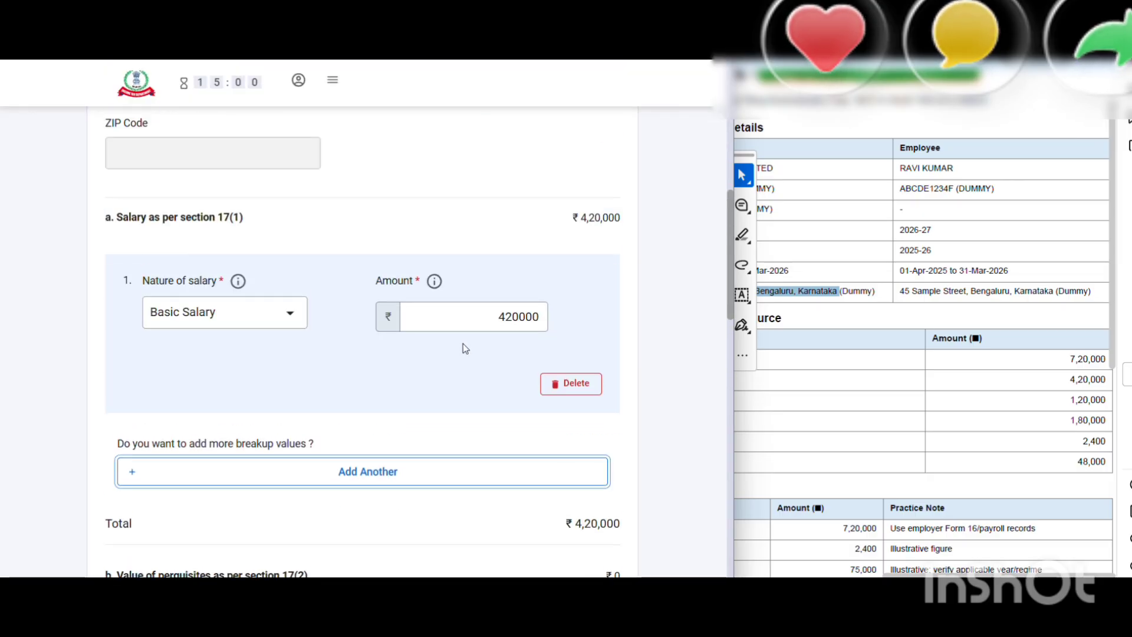
# Set the amount of the remaining Basic Salary entry to 720000
pyautogui.click(538, 319)
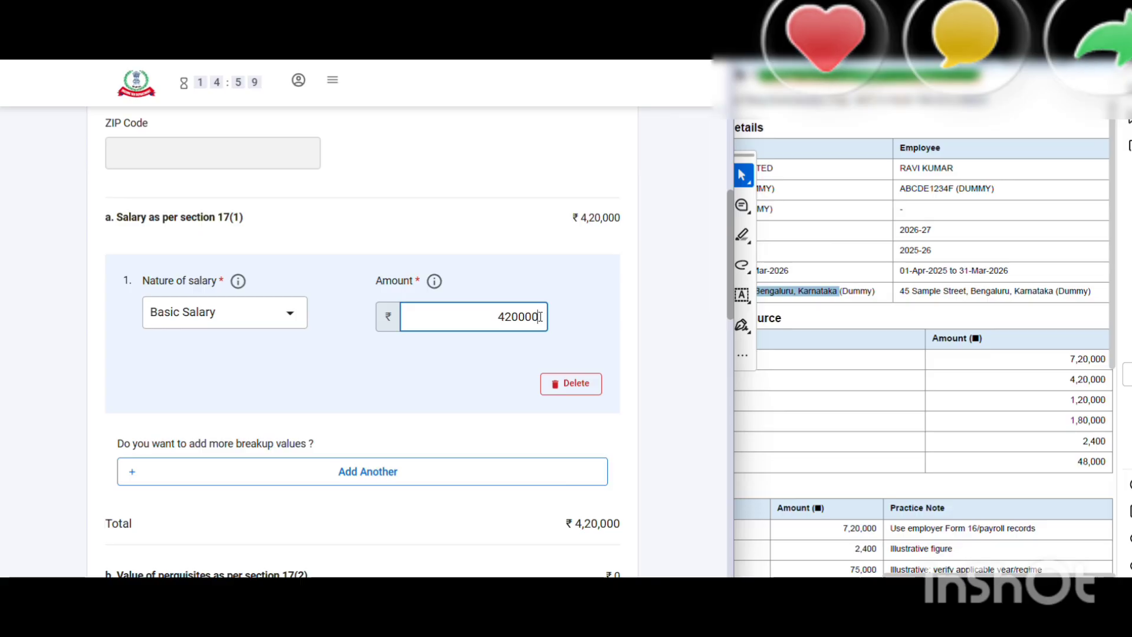
pyautogui.press('BackSpace')
pyautogui.press('BackSpace')
pyautogui.press('BackSpace')
pyautogui.press('BackSpace')
pyautogui.press('BackSpace')
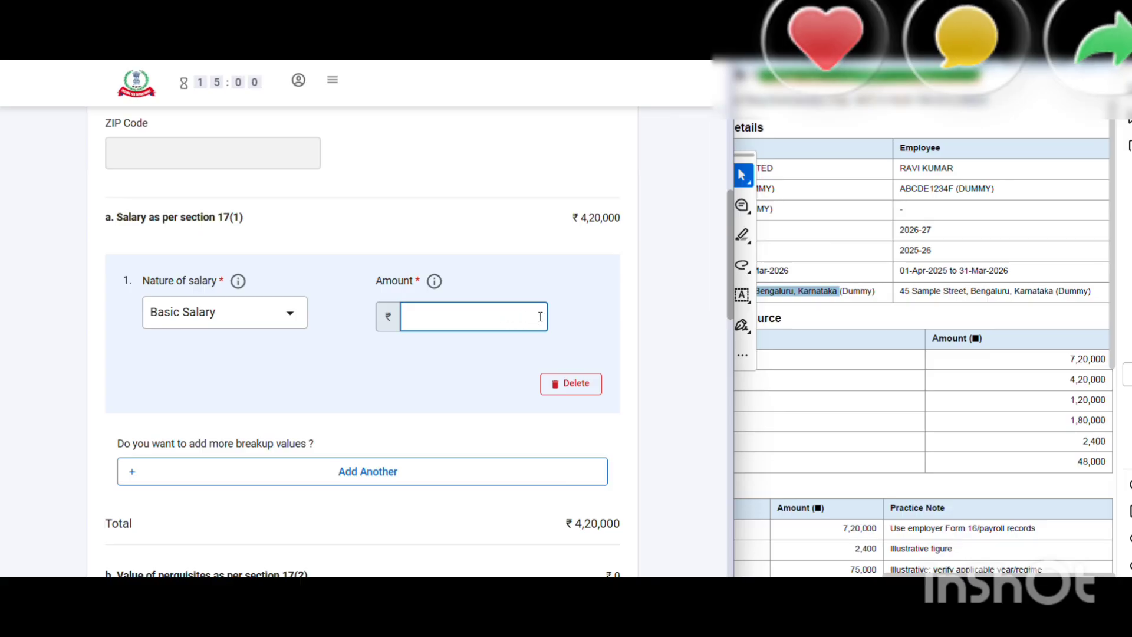
pyautogui.write('720000')
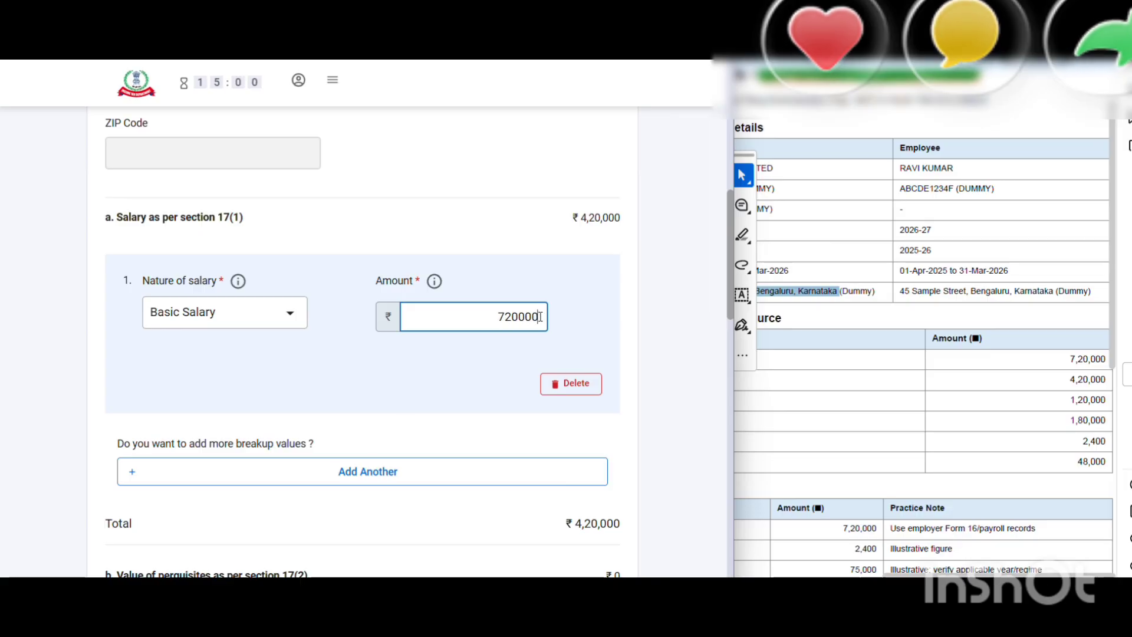
# Minimize the Form 16 document window and maximize the tax return window at the end of the Gross Salary form
pyautogui.scroll(-8, 440, 391)
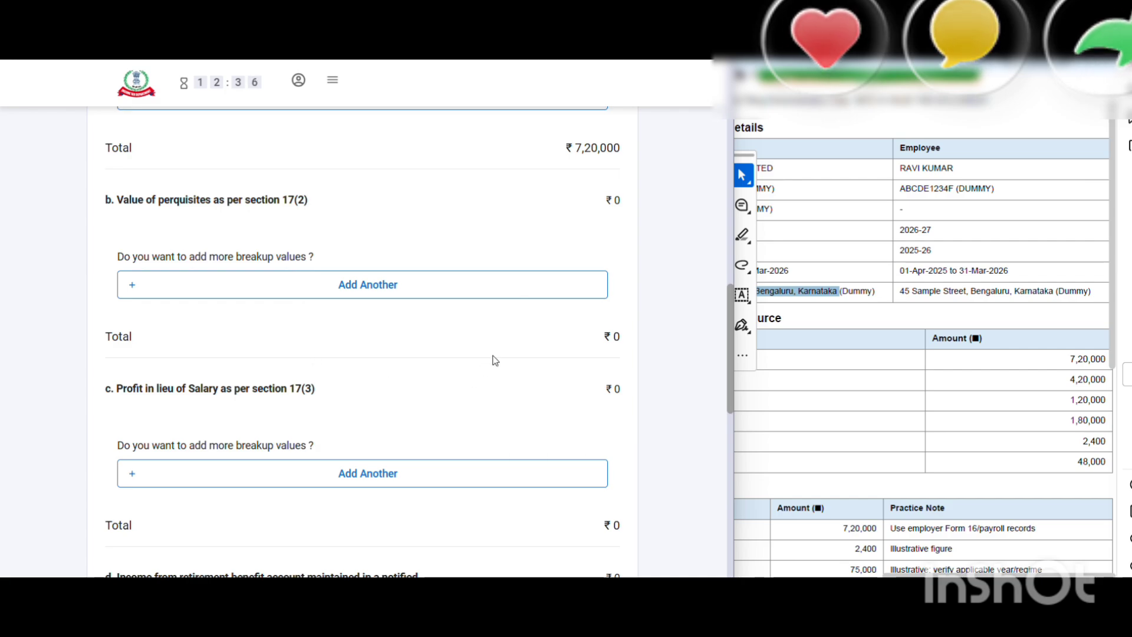
pyautogui.scroll(-3, 494, 366)
pyautogui.scroll(-6, 481, 407)
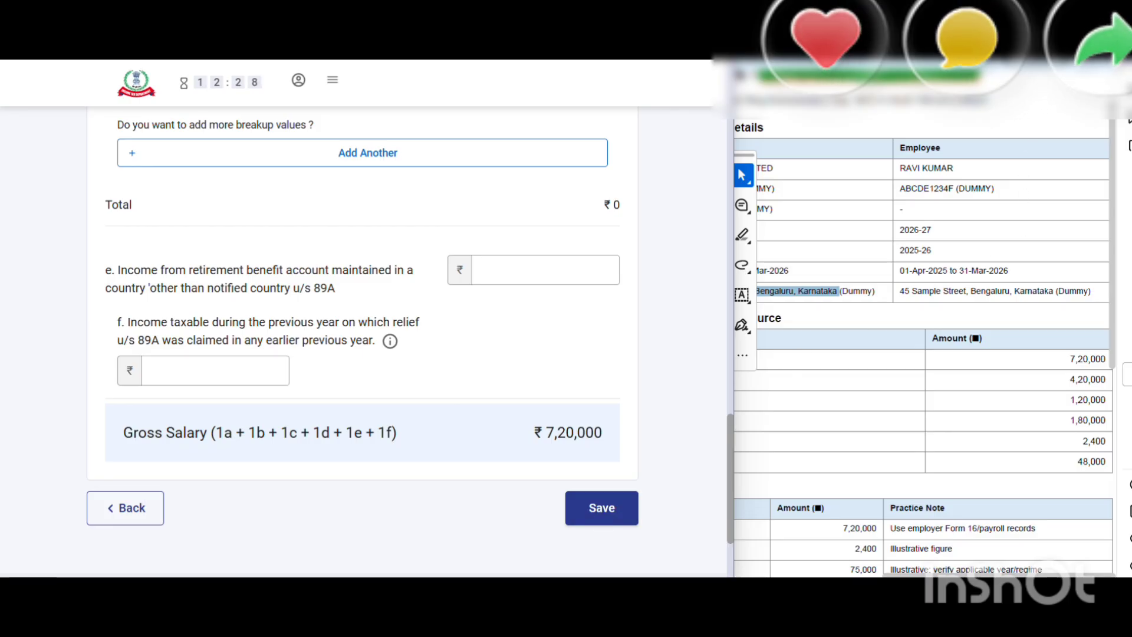
pyautogui.click(1059, 72)
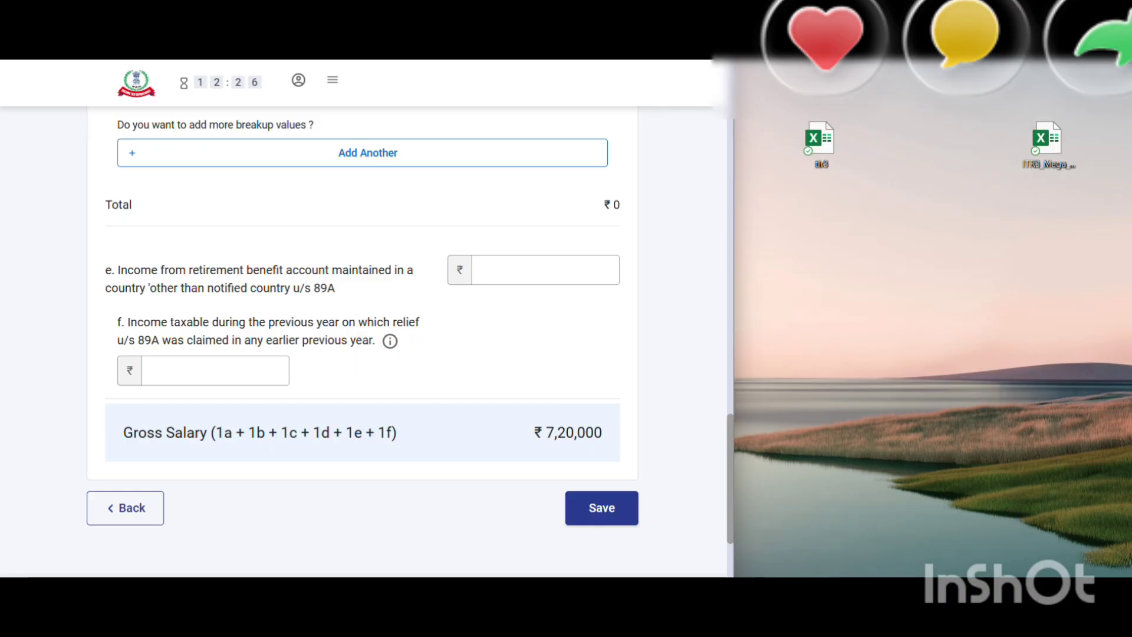
pyautogui.press('super+Up')
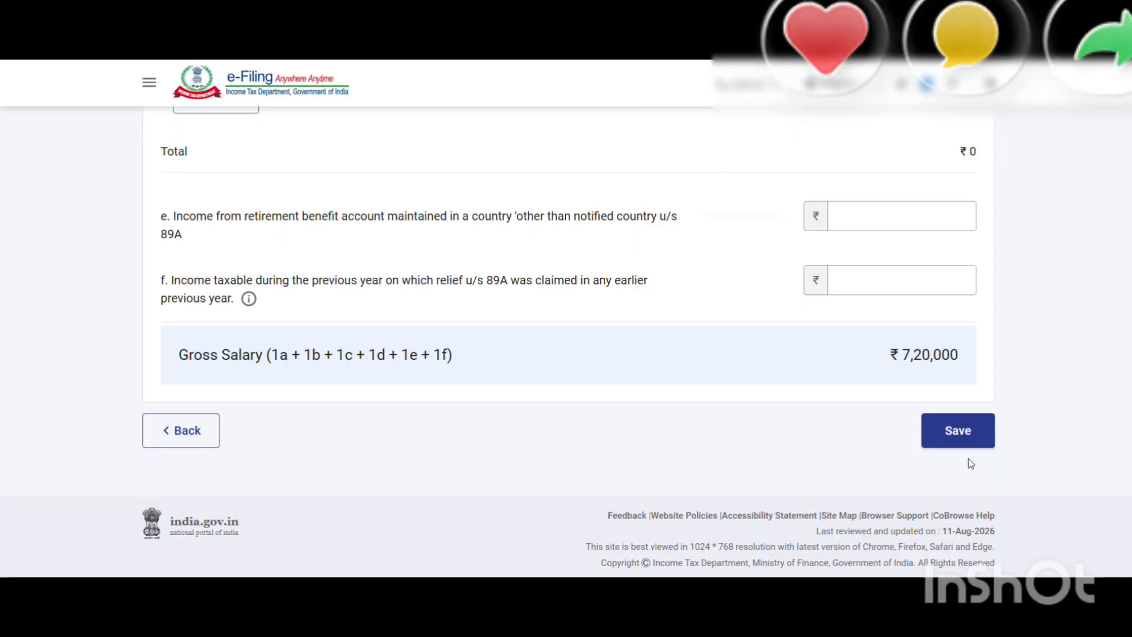
# Check the salary breakup in the Gross Salary form and save the employer's salary entry
pyautogui.scroll(10, 637, 425)
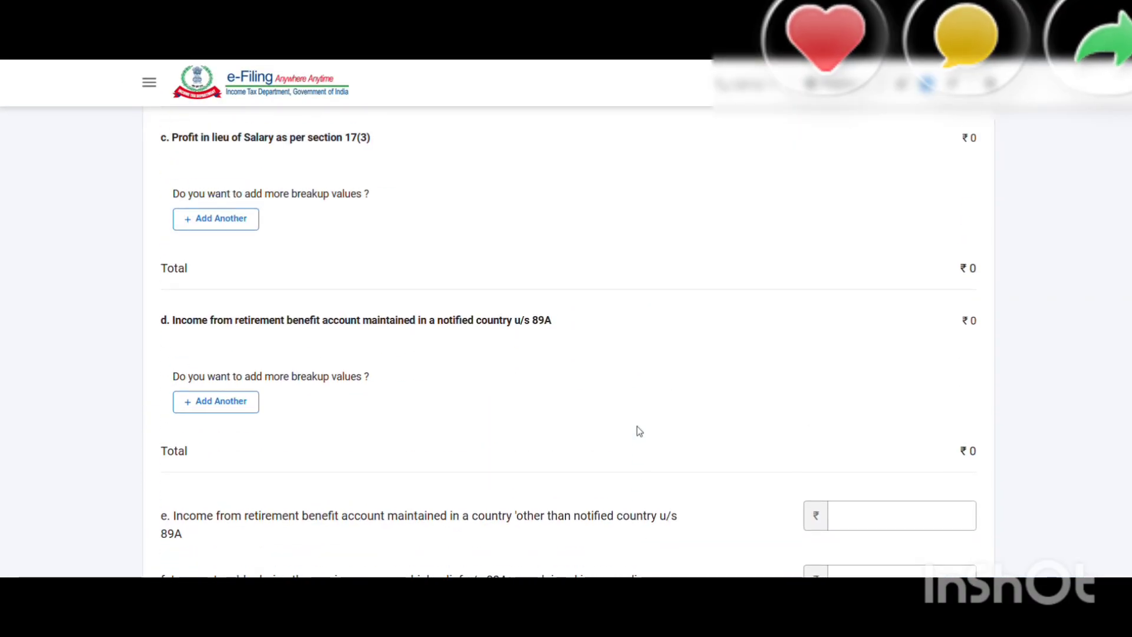
pyautogui.scroll(8, 637, 427)
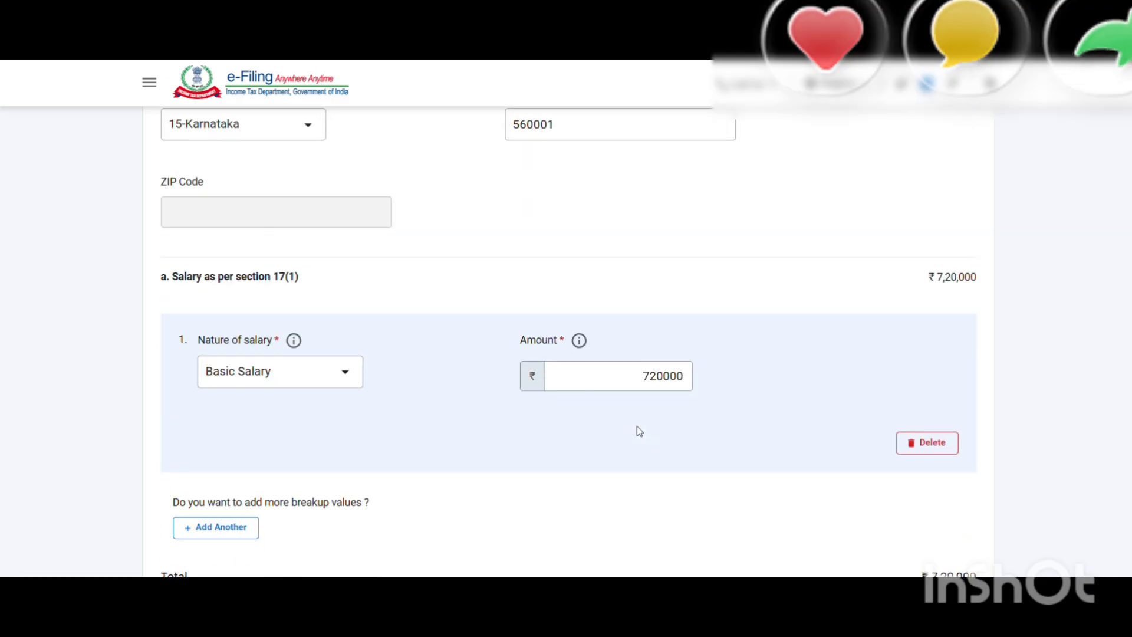
pyautogui.scroll(-15, 638, 427)
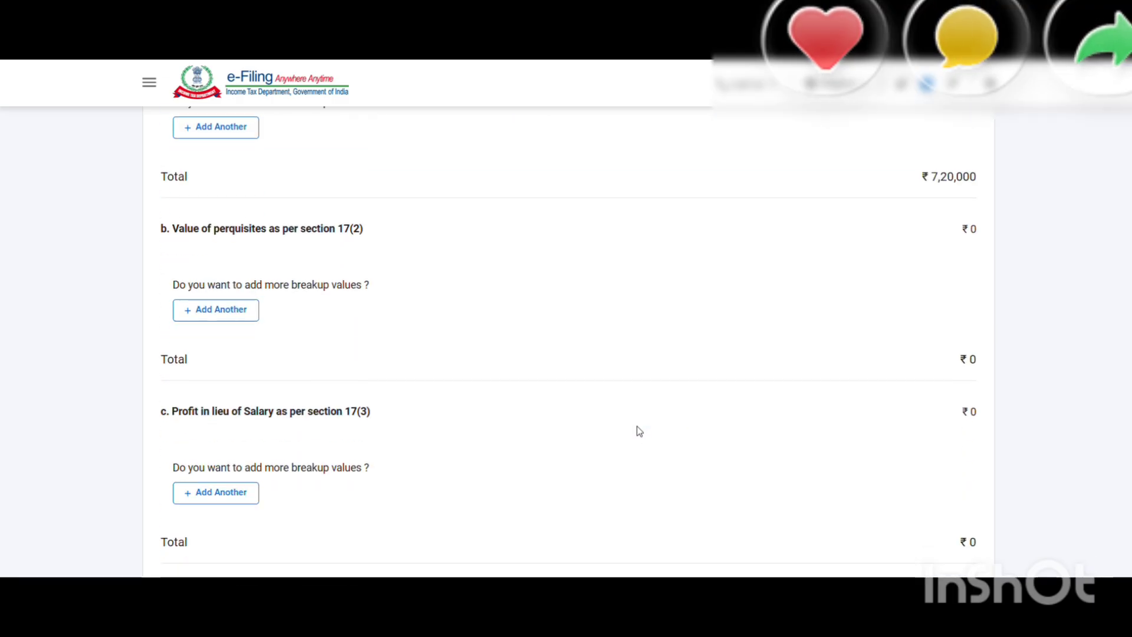
pyautogui.scroll(-3, 639, 431)
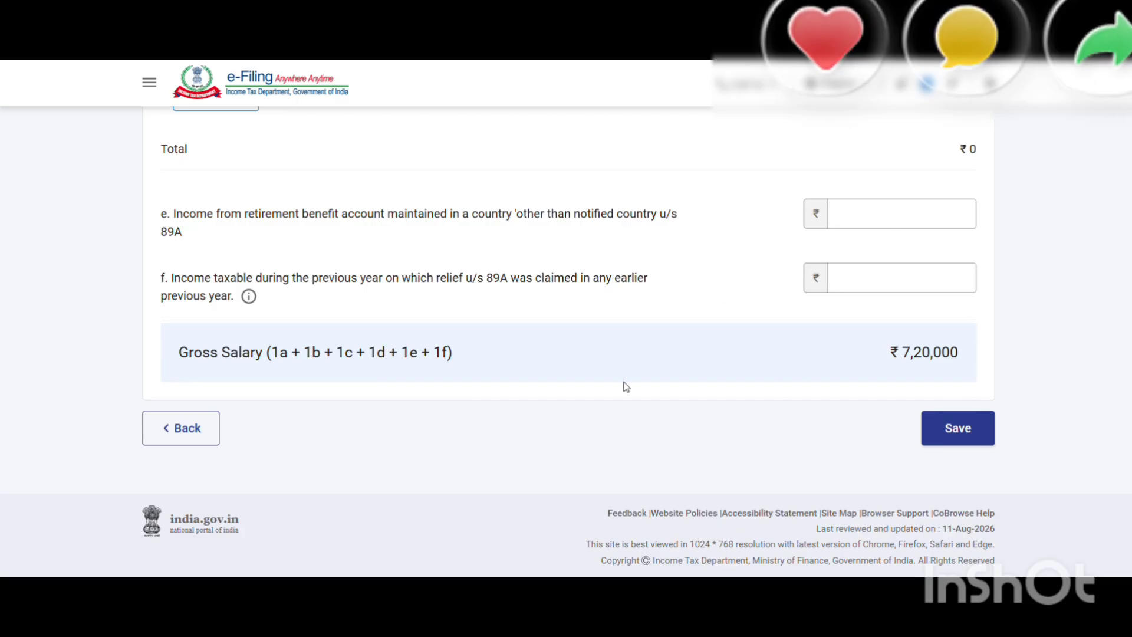
pyautogui.click(935, 427)
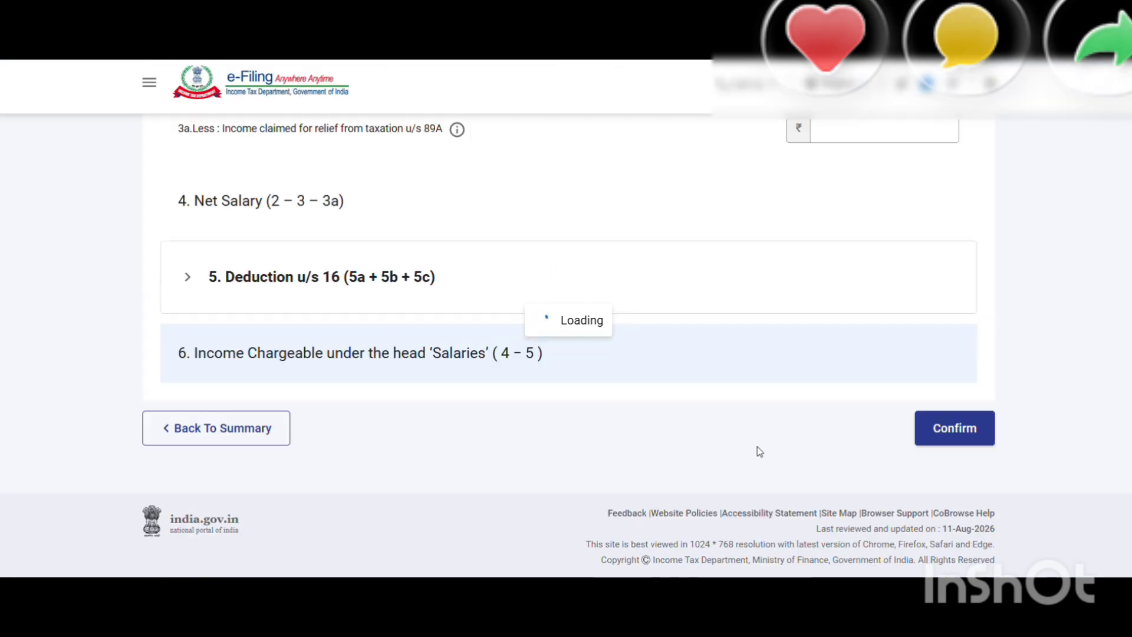
# Review the saved employer entry and the Deduction u/s 16 breakup, and confirm Schedule Salary
pyautogui.scroll(4, 688, 435)
pyautogui.scroll(2, 691, 435)
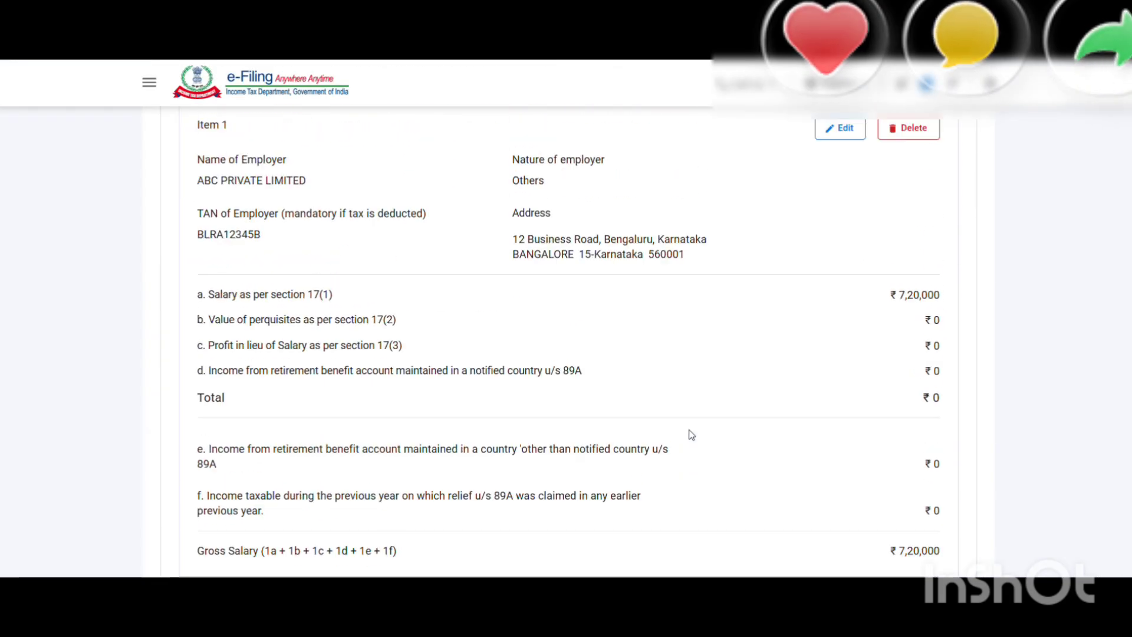
pyautogui.scroll(-6, 692, 435)
pyautogui.scroll(-3, 692, 435)
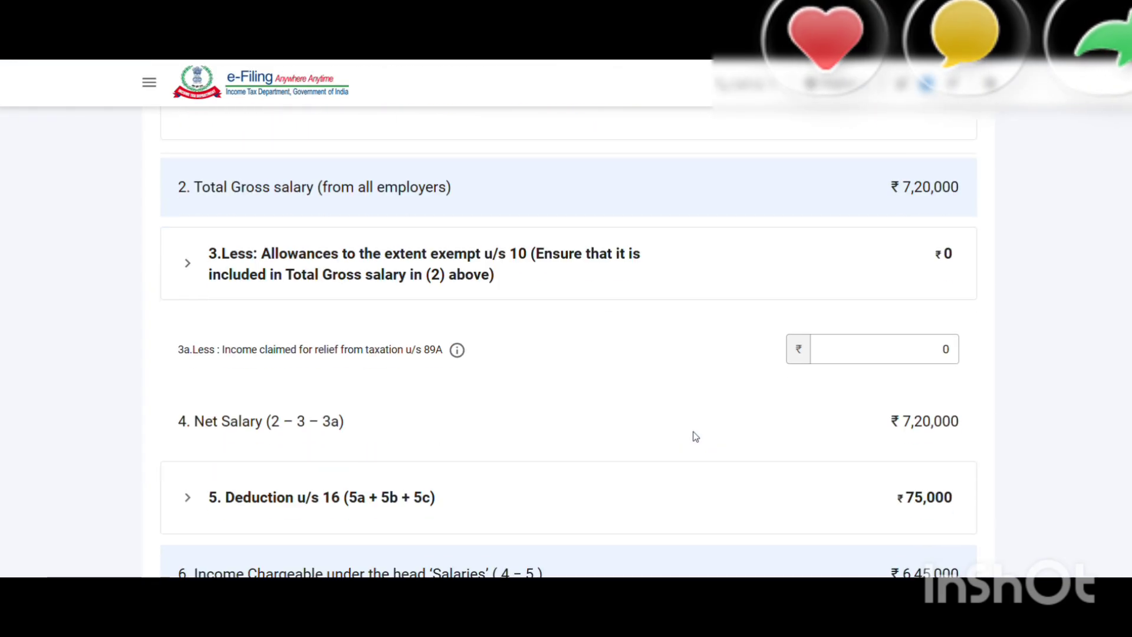
pyautogui.scroll(-4, 804, 417)
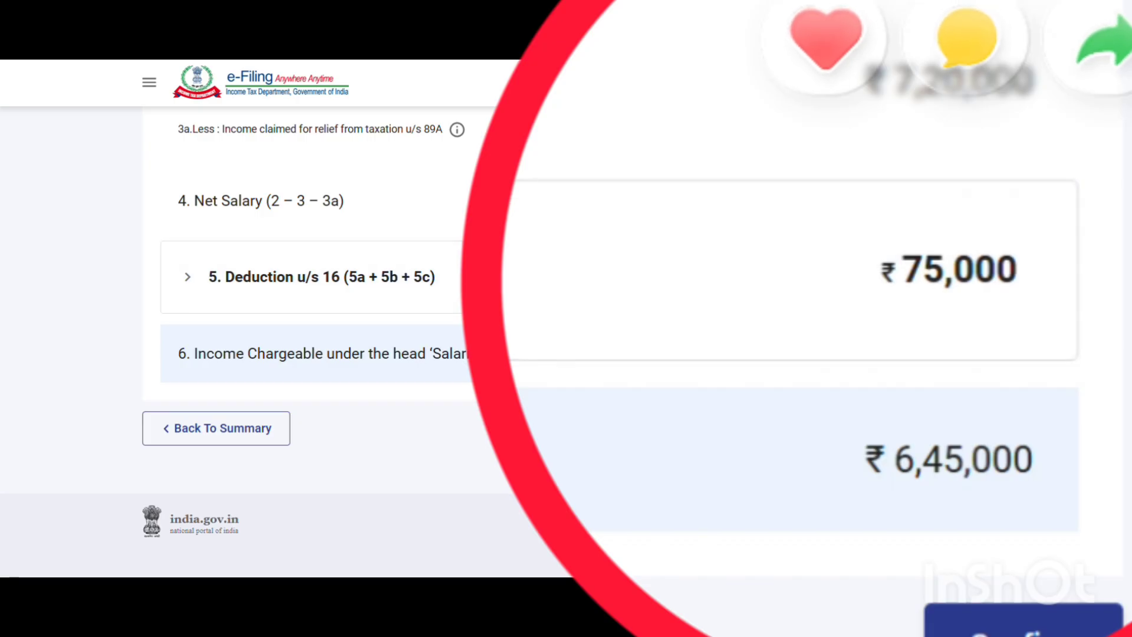
pyautogui.click(318, 277)
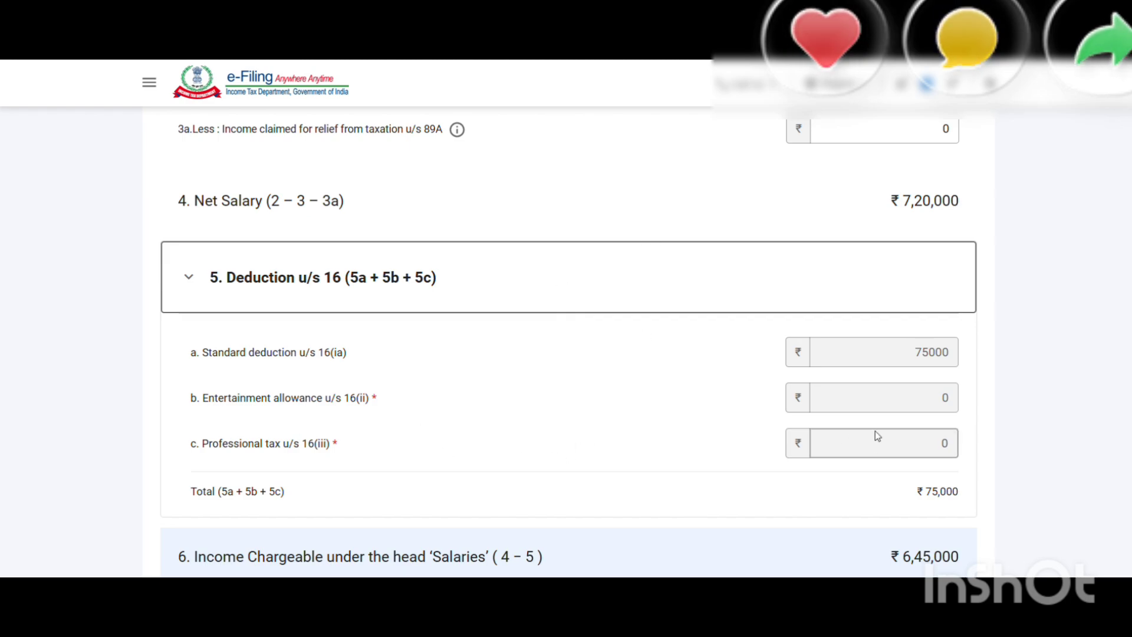
pyautogui.click(905, 447)
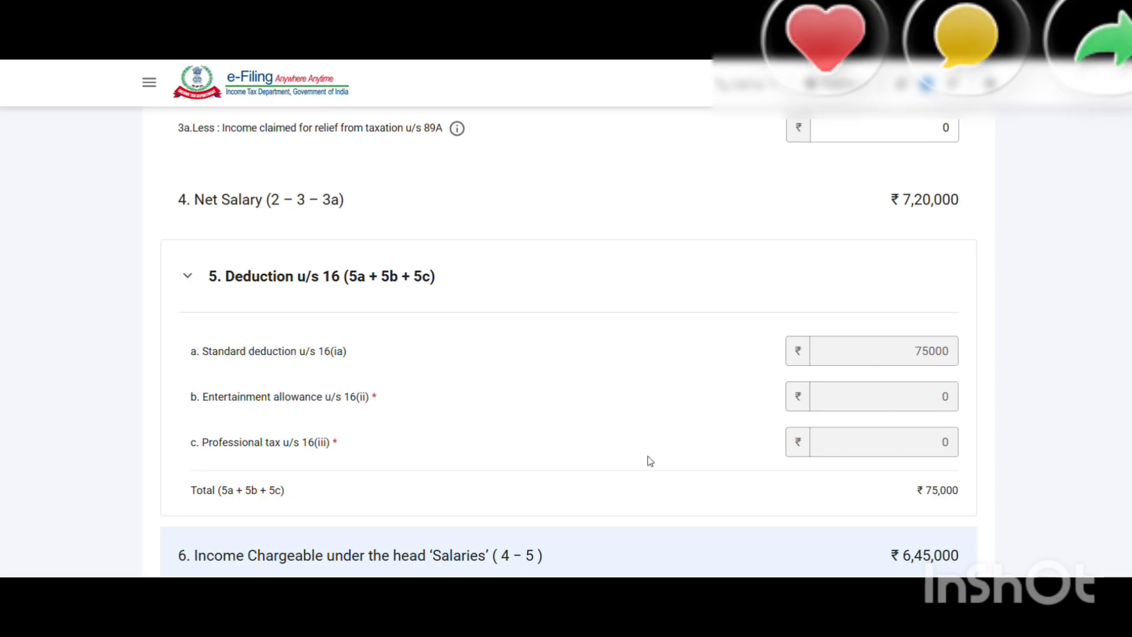
pyautogui.scroll(-3, 648, 460)
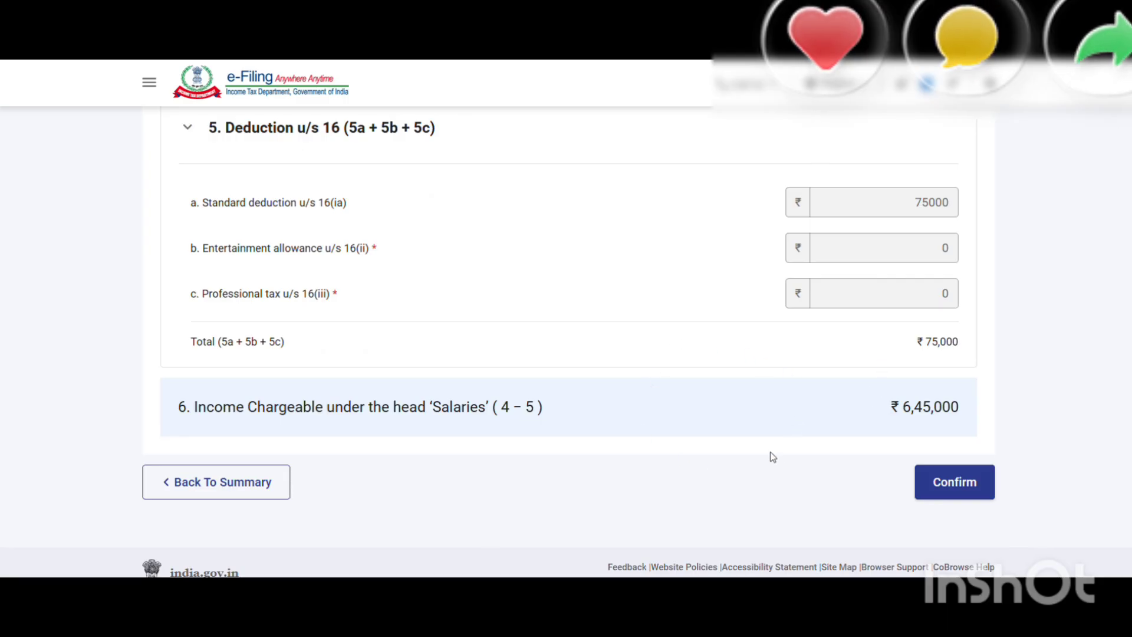
pyautogui.click(947, 489)
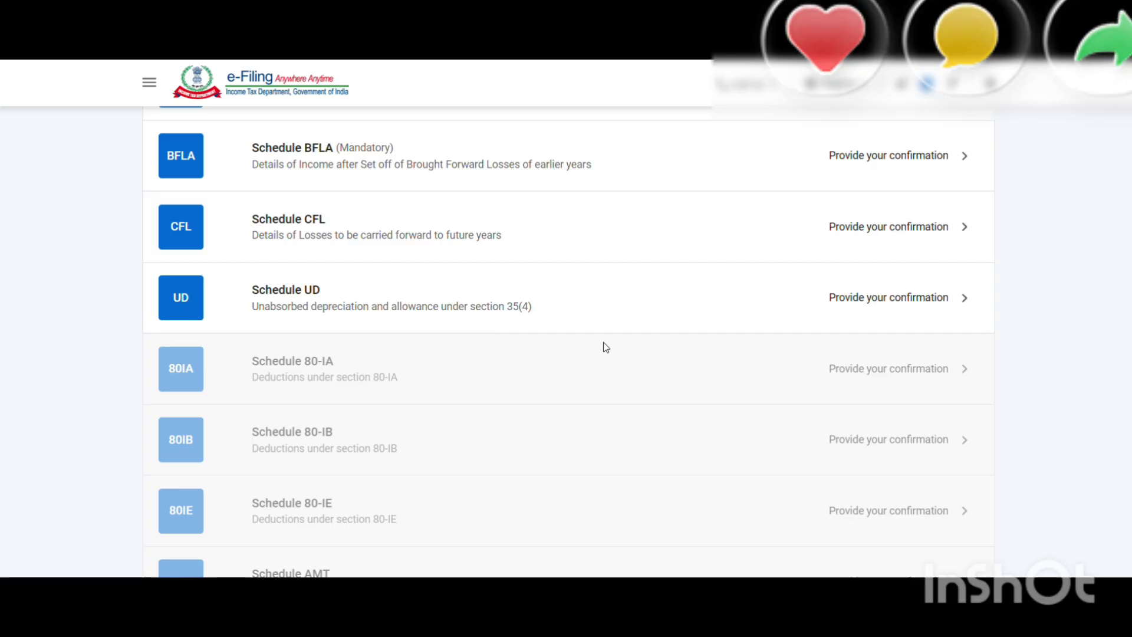
# Open the Tax Paid schedule and start a new entry under TDS 1 - Tax Deducted at Source from Salary
pyautogui.scroll(-3, 607, 348)
pyautogui.scroll(-8, 604, 343)
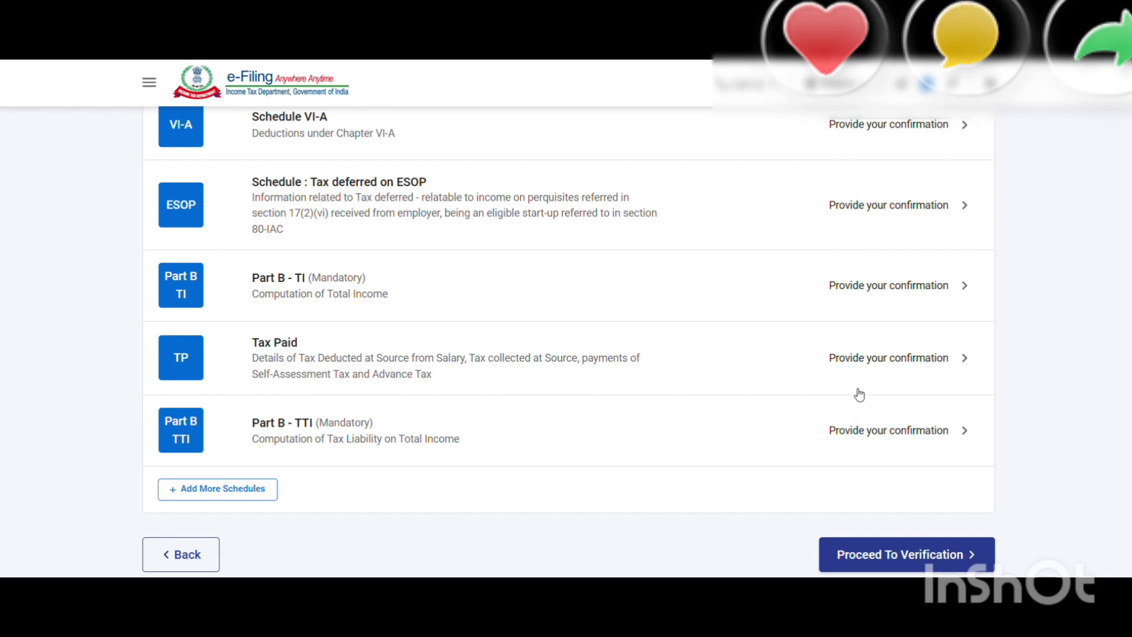
pyautogui.click(876, 358)
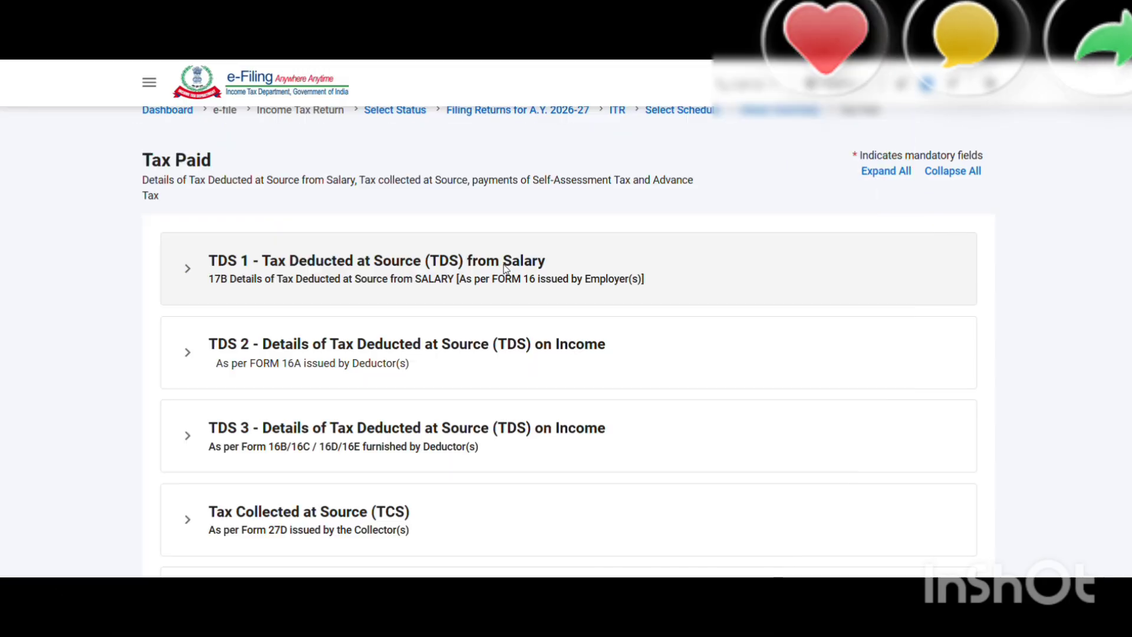
pyautogui.click(502, 271)
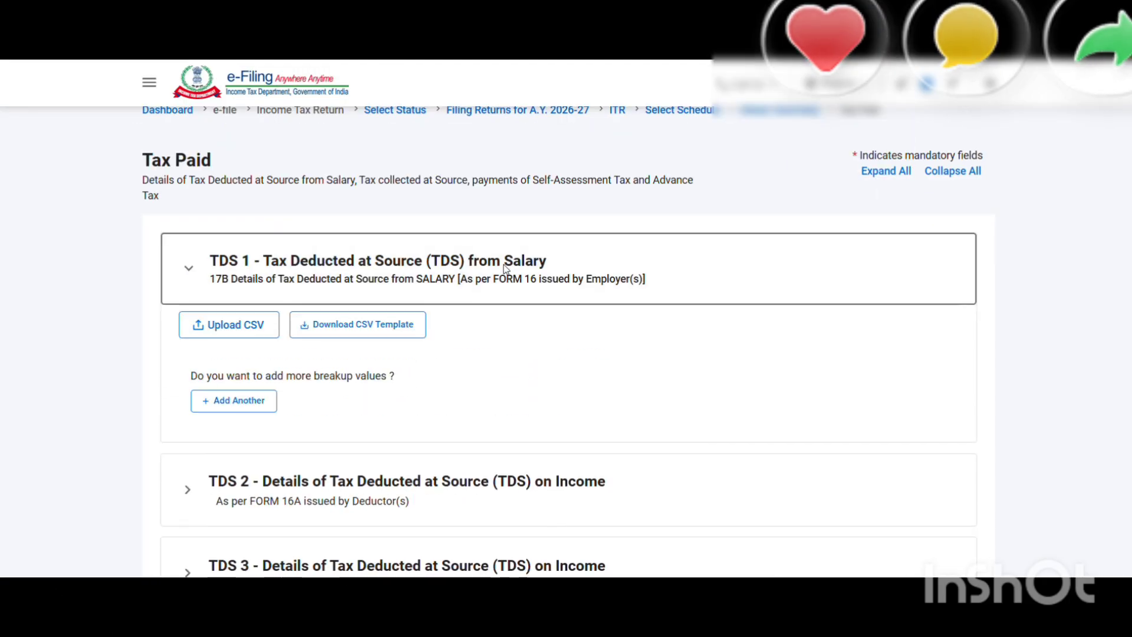
pyautogui.click(184, 396)
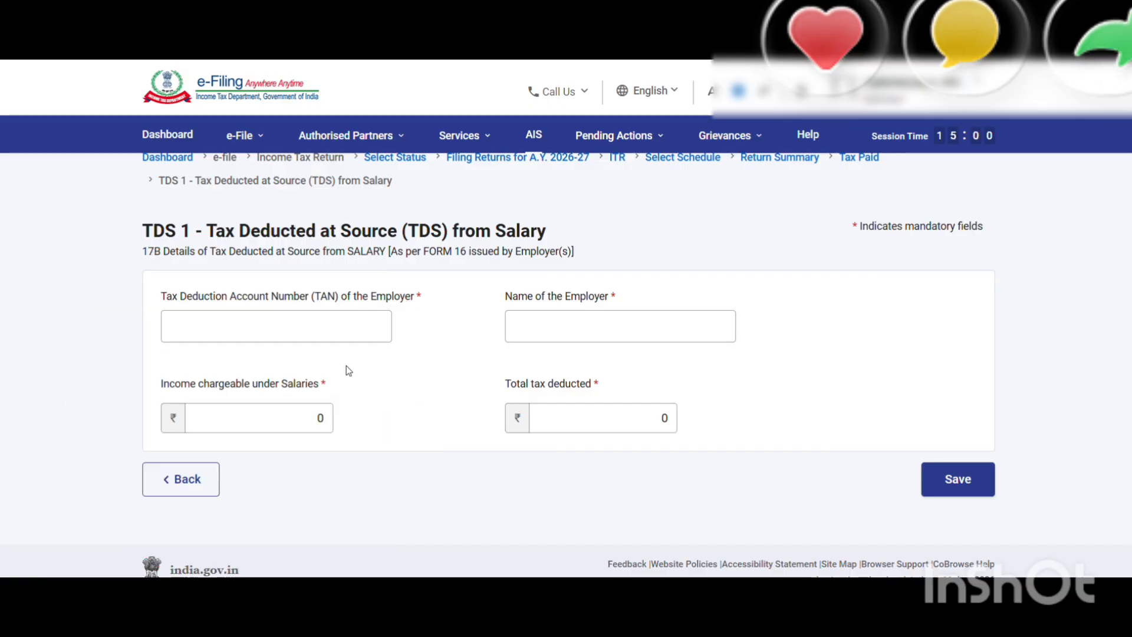
# Copy the employer's TAN and the employer name ABC PRIVATE LIMITED from Form 16 into the TDS 1 entry
pyautogui.click(186, 322)
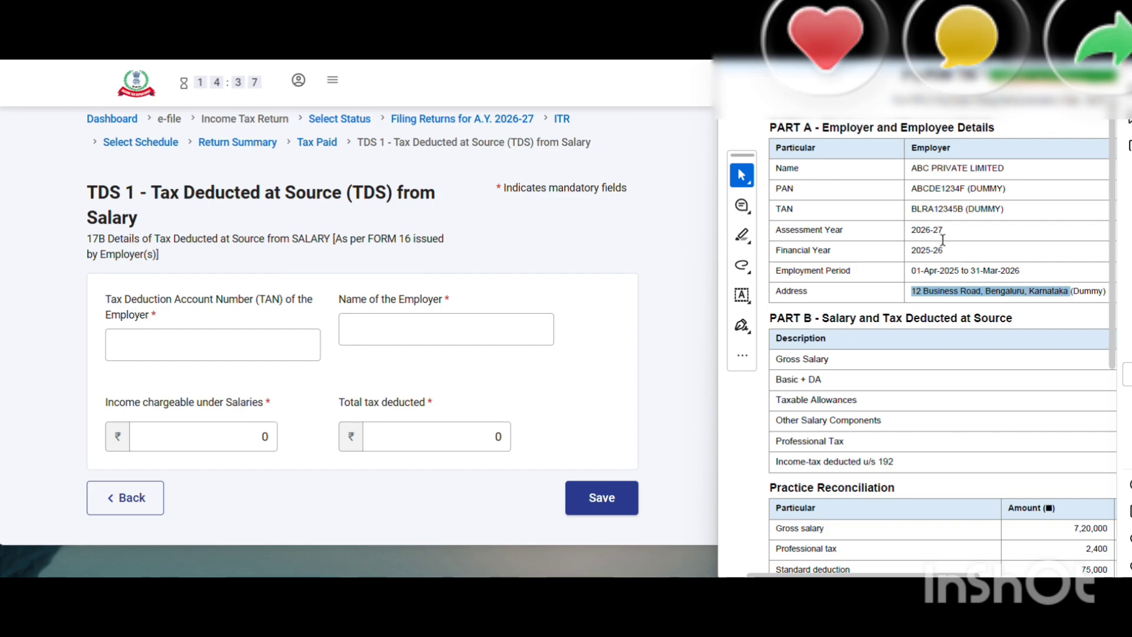
pyautogui.moveTo(965, 211); pyautogui.dragTo(909, 209)
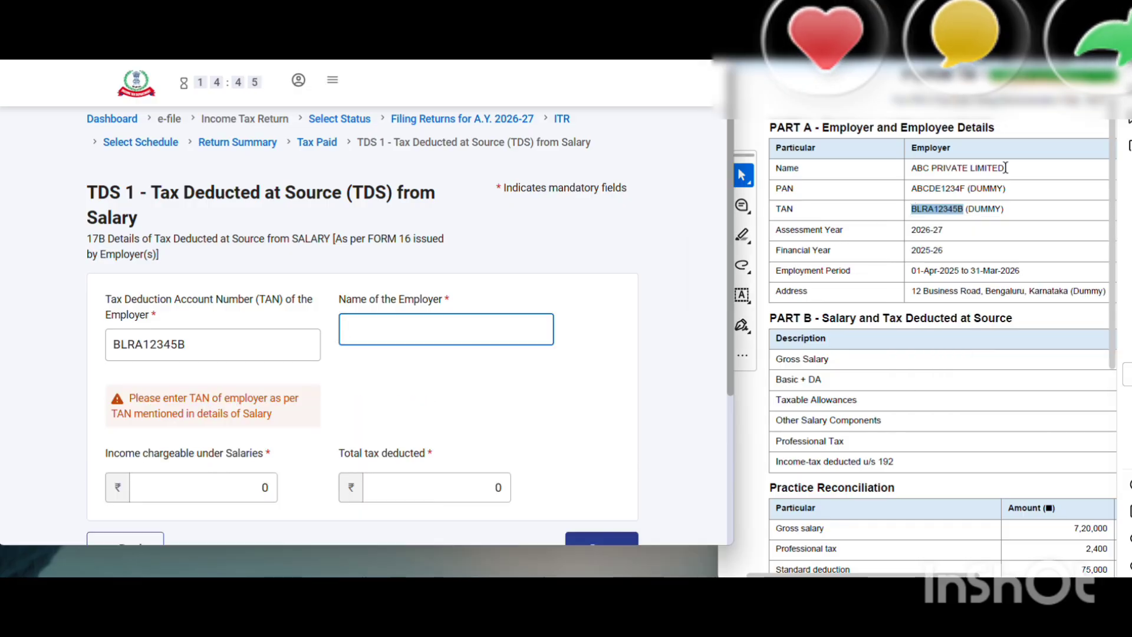
pyautogui.moveTo(1006, 169); pyautogui.dragTo(915, 177)
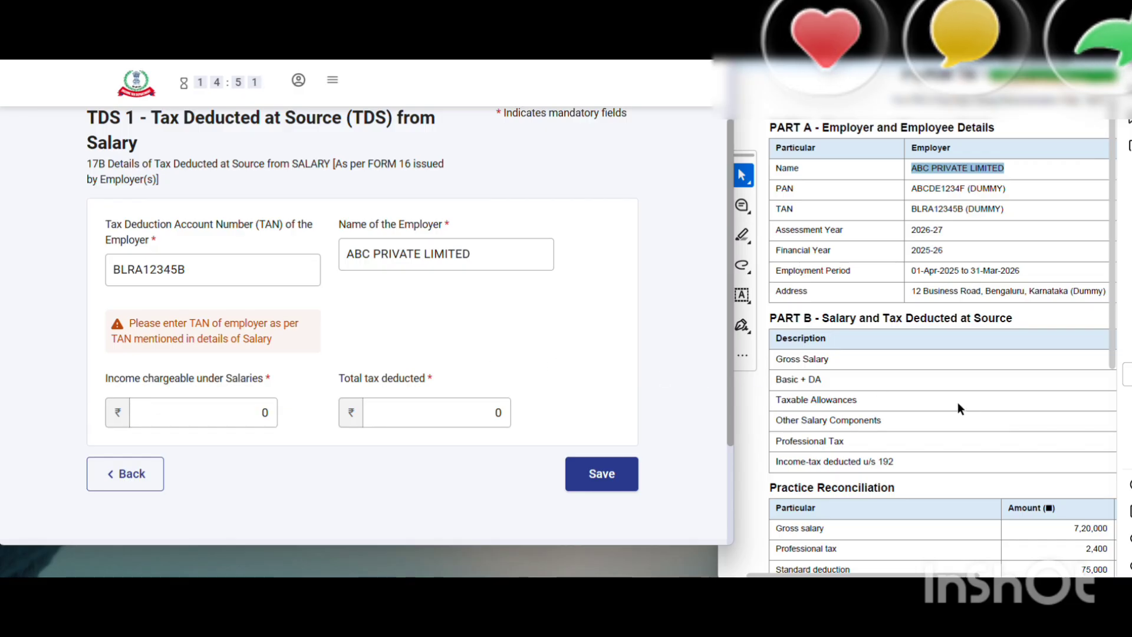
# Set income chargeable under Salaries to 624600 and total tax deducted to 48000, and save the TDS 1 entry
pyautogui.scroll(-5, 958, 402)
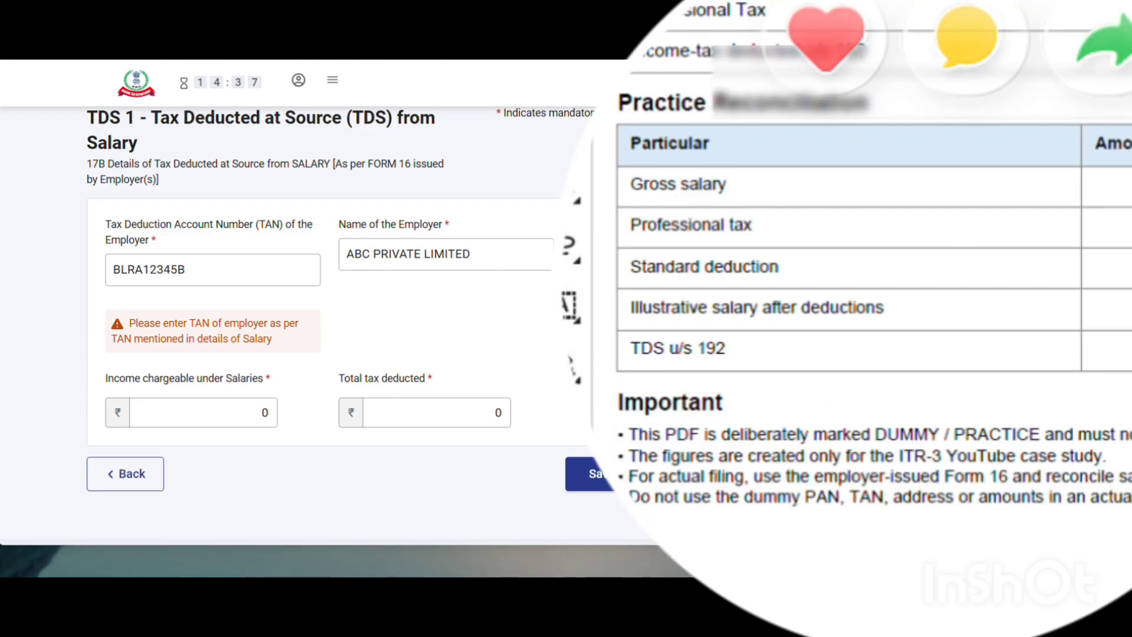
pyautogui.click(236, 413)
pyautogui.write('624600')
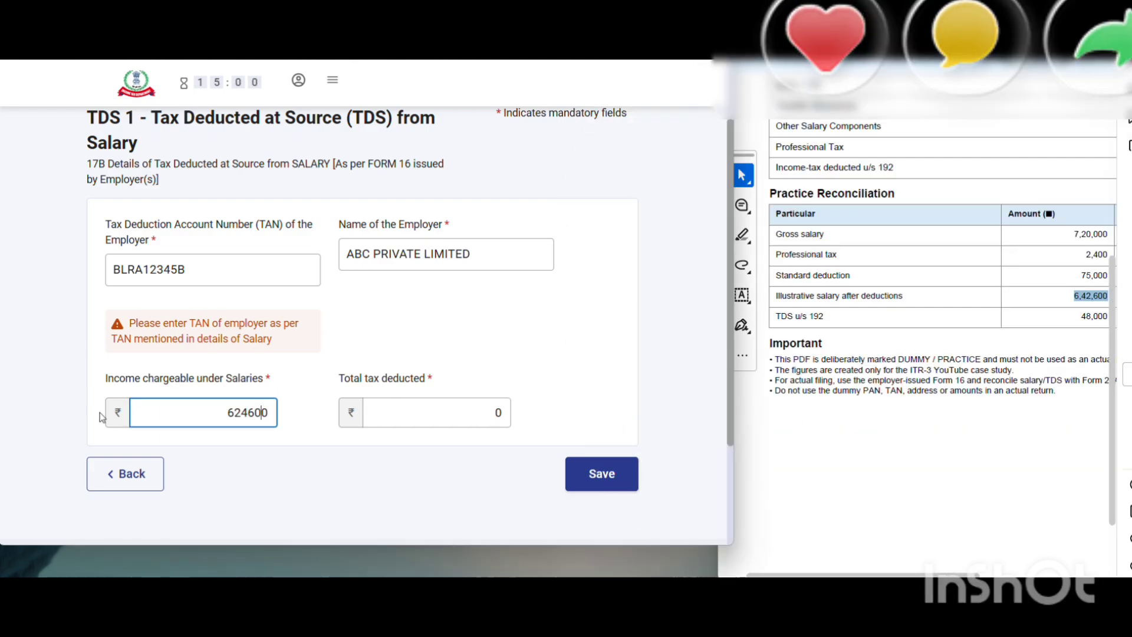
pyautogui.click(434, 417)
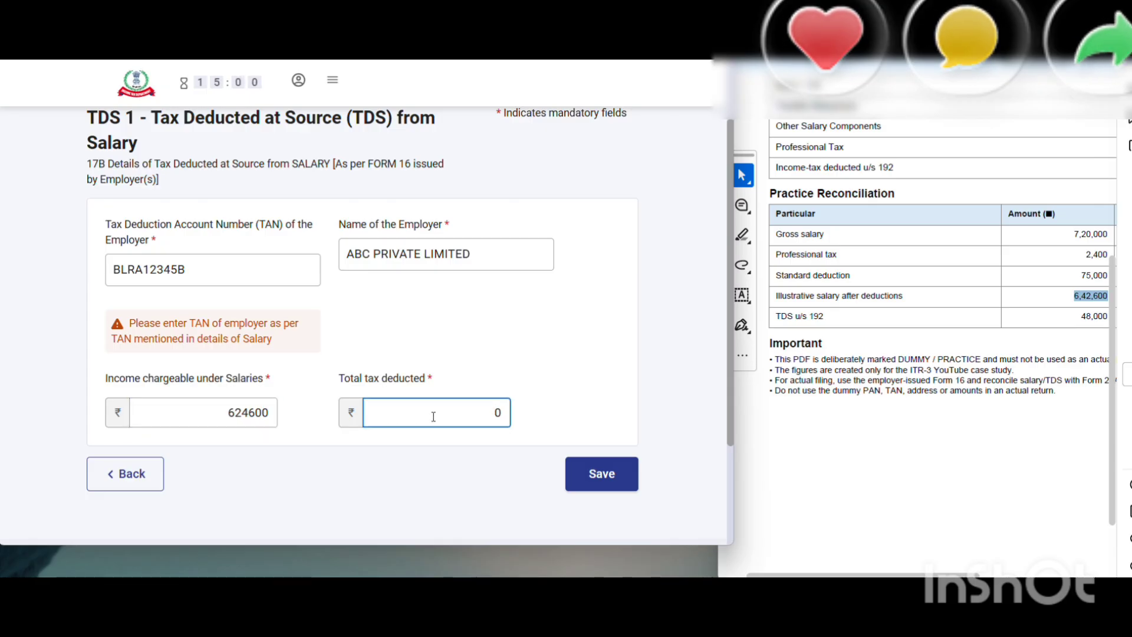
pyautogui.write('489')
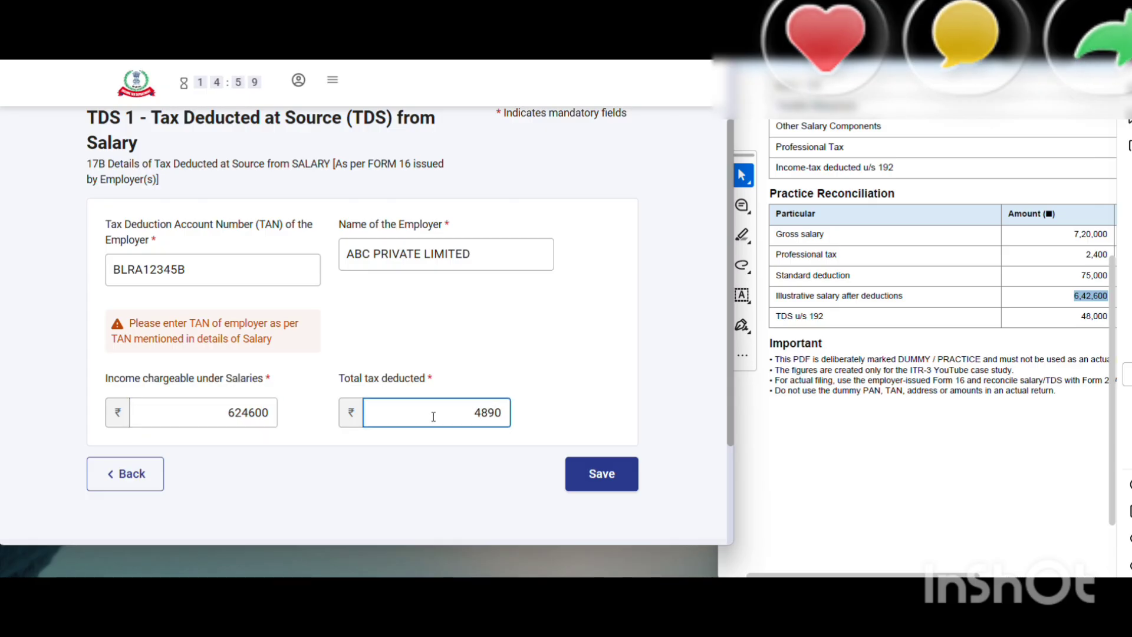
pyautogui.press('BackSpace')
pyautogui.press('BackSpace')
pyautogui.press('BackSpace')
pyautogui.press('BackSpace')
pyautogui.write('48000')
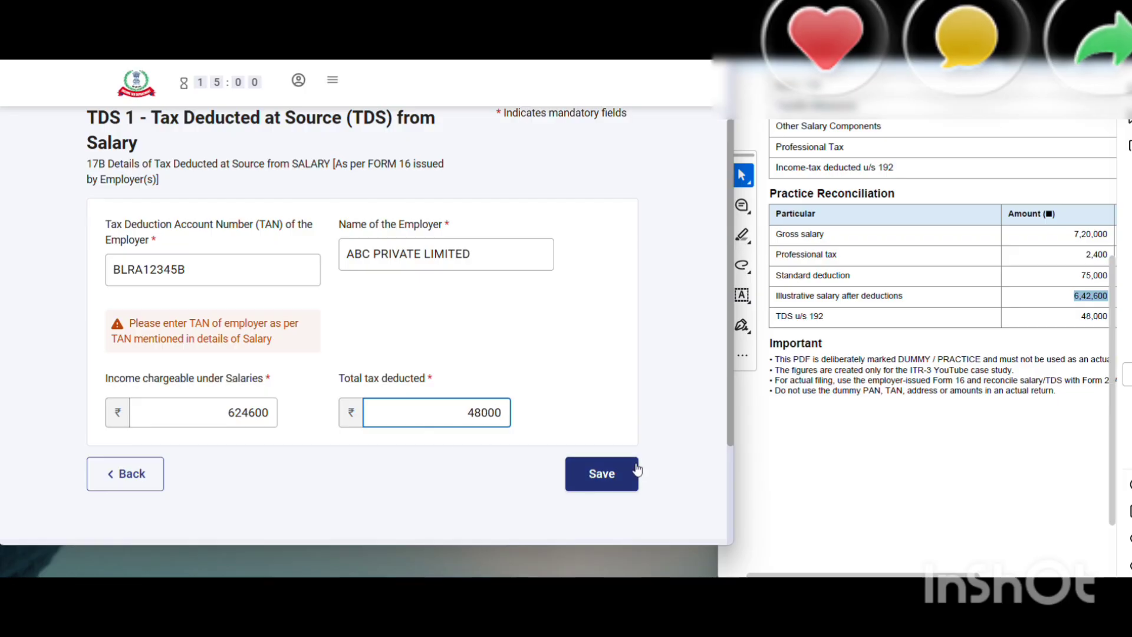
pyautogui.click(618, 473)
# Check the saved TDS 1 row and confirm the Tax Paid schedule
pyautogui.scroll(-3, 463, 466)
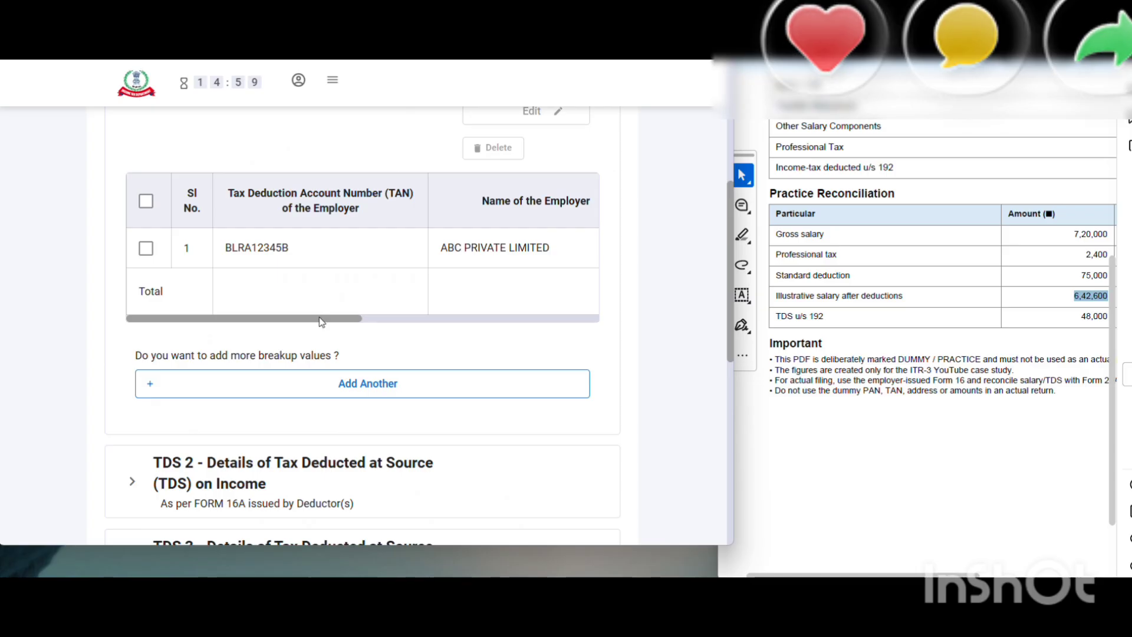
pyautogui.moveTo(330, 318); pyautogui.dragTo(245, 326)
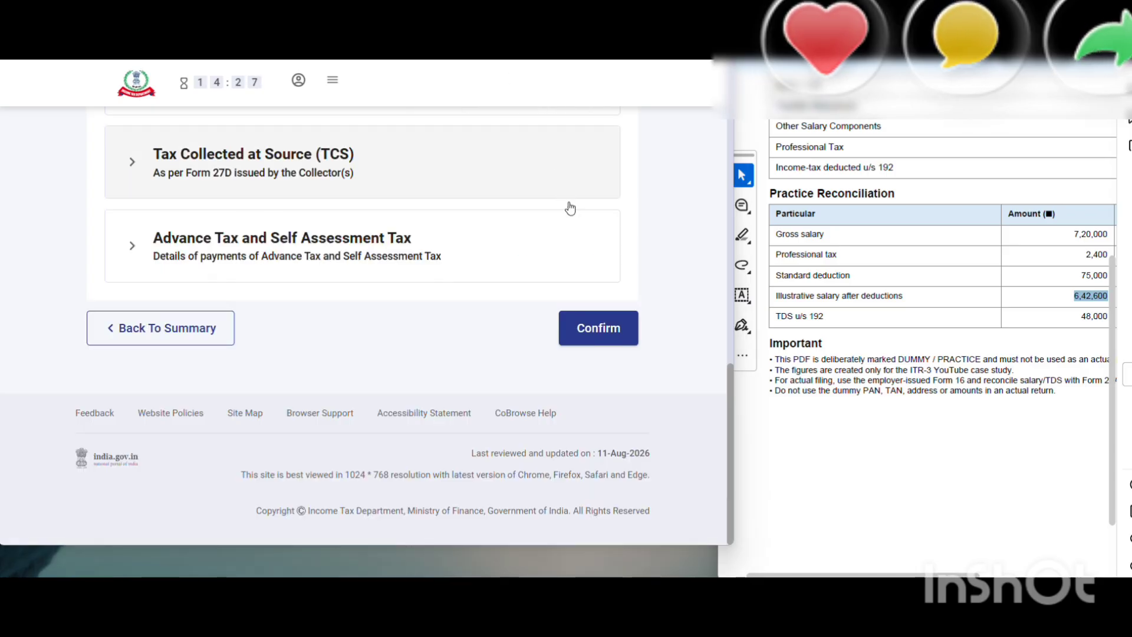
pyautogui.click(596, 328)
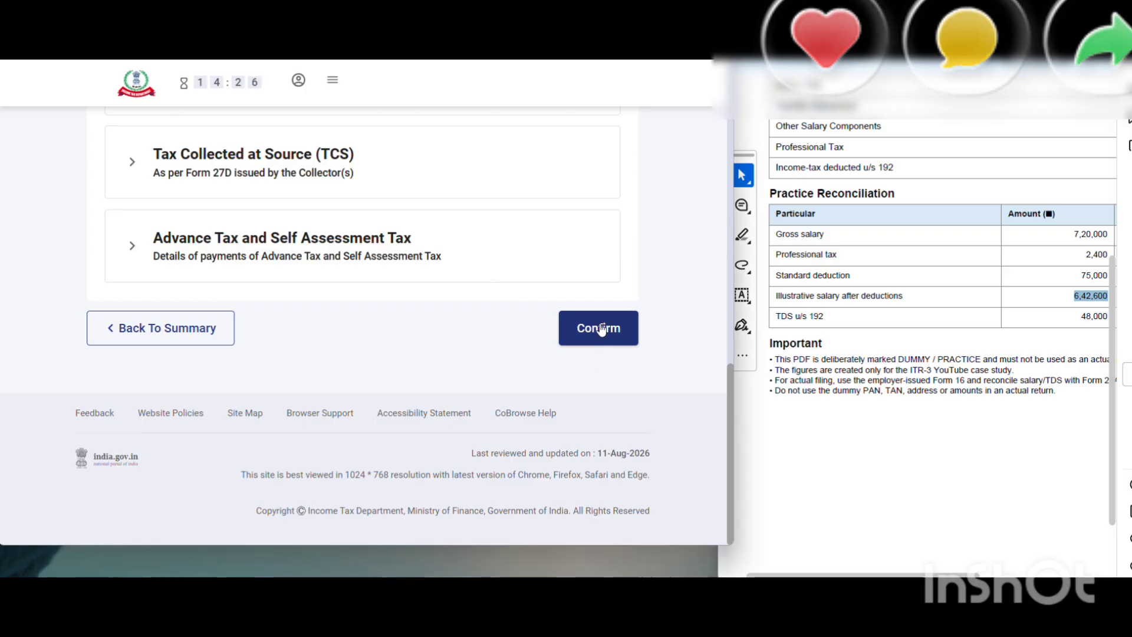
# Check the Tax Paid status in the return summary, and reopen Schedule Salary to view the employer details under Gross Salary
pyautogui.scroll(-12, 342, 396)
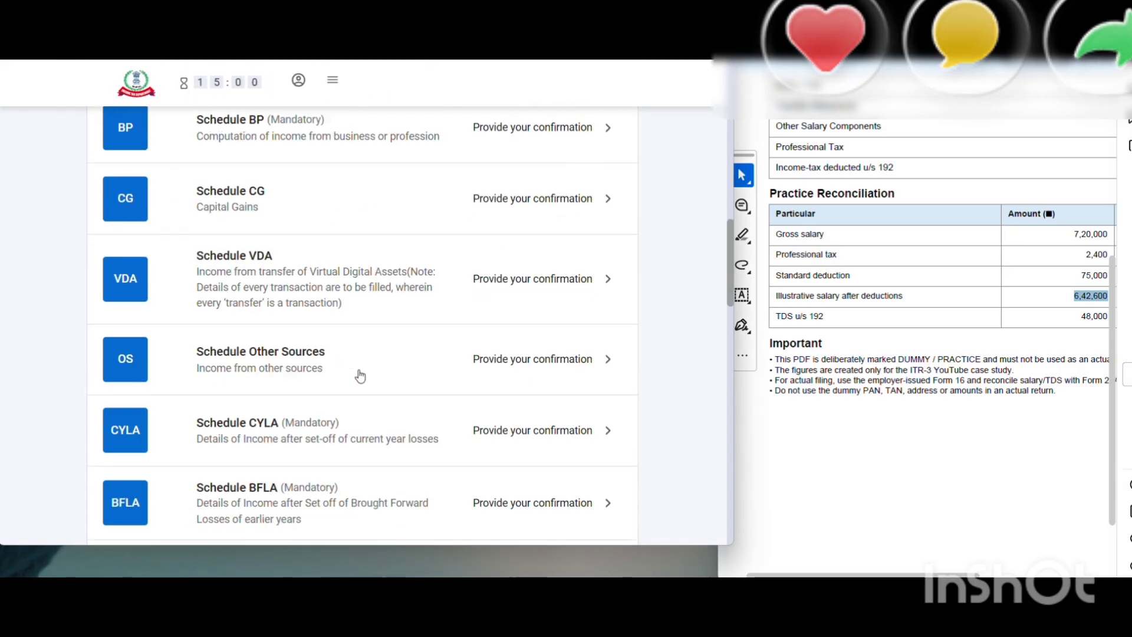
pyautogui.scroll(-7, 358, 369)
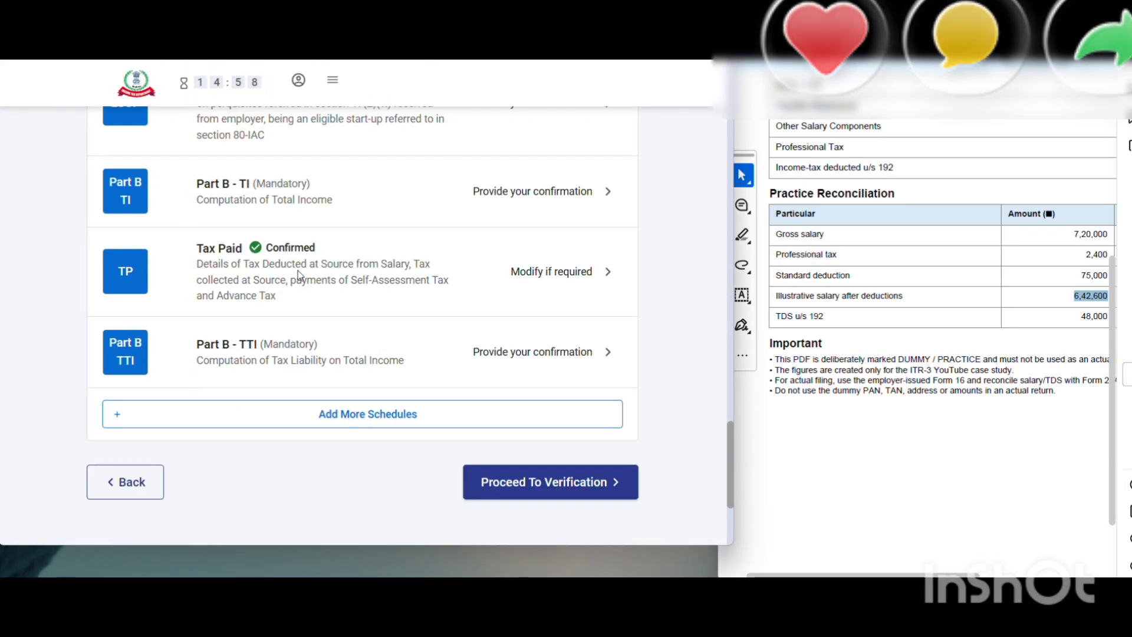
pyautogui.scroll(5, 362, 298)
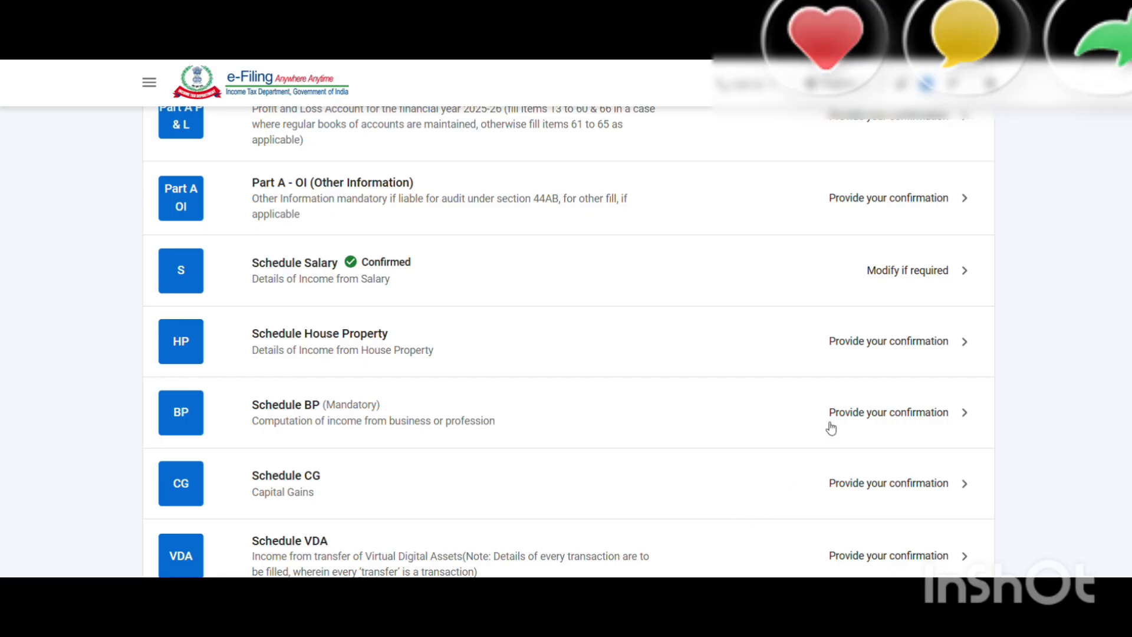
pyautogui.click(901, 270)
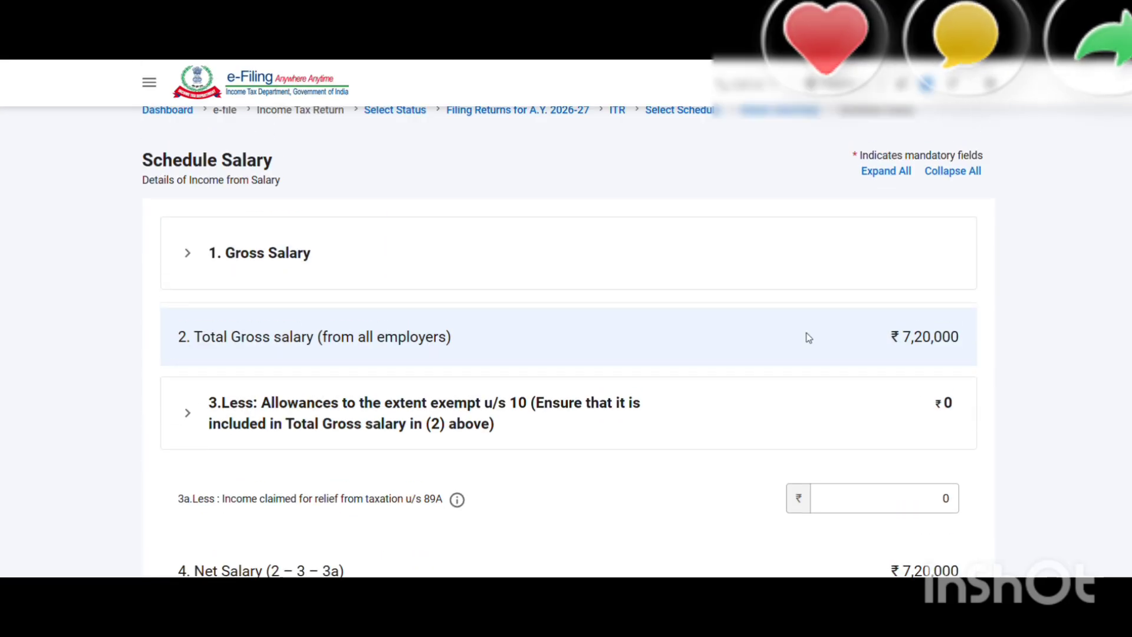
pyautogui.click(511, 260)
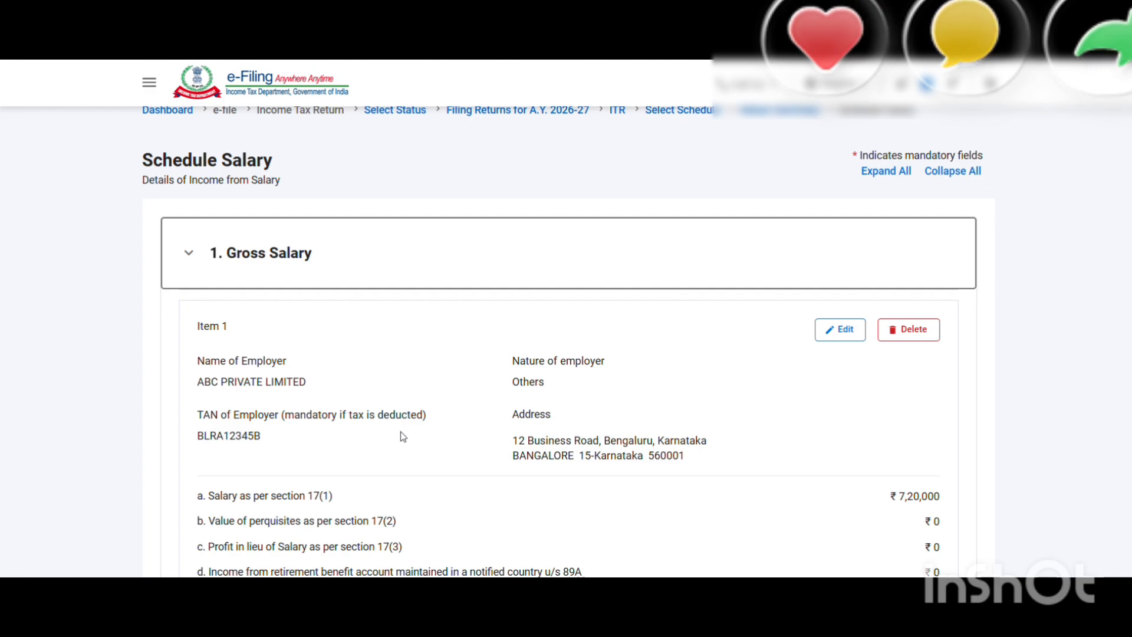
pyautogui.click(427, 203)
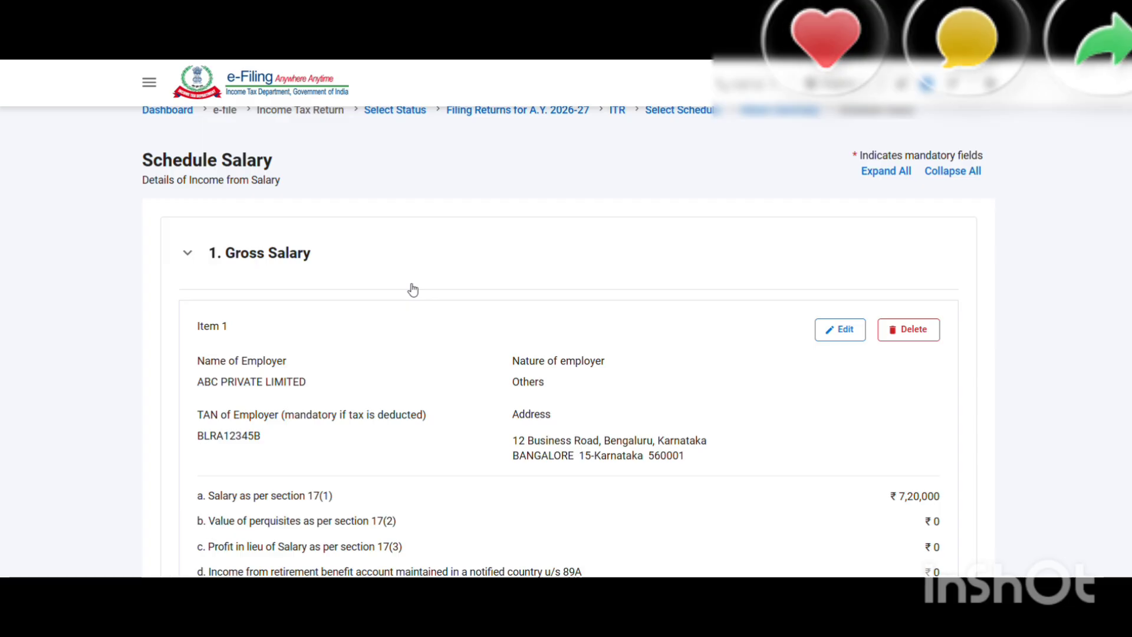